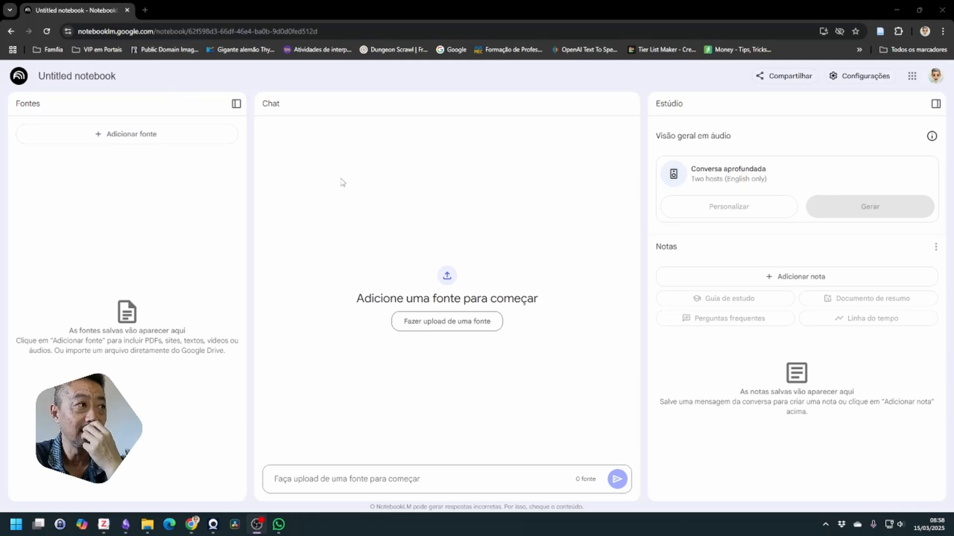
Step: Search Google for "petrobras ri" in a new browser tab and open the Petrobras | Relações com Investidores site
left_click(144, 10)
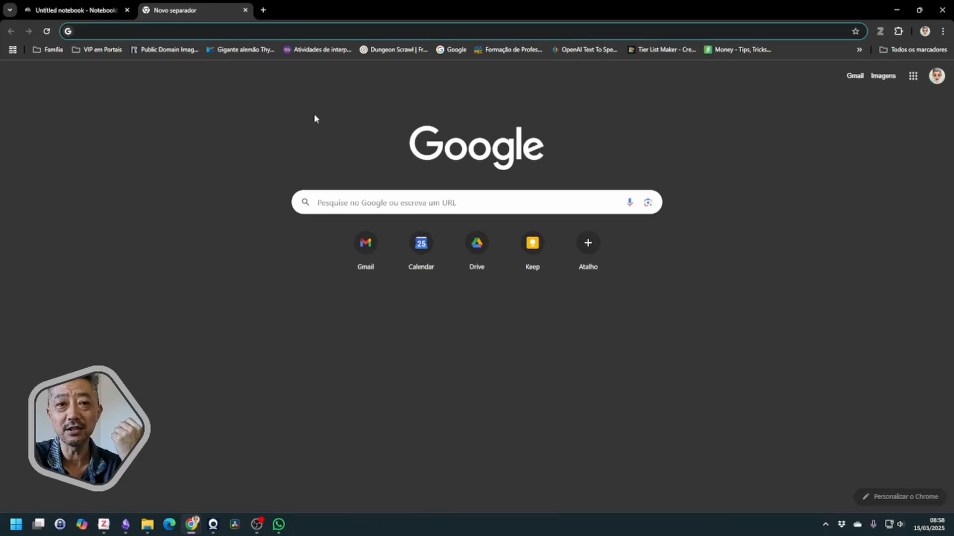
left_click(366, 199)
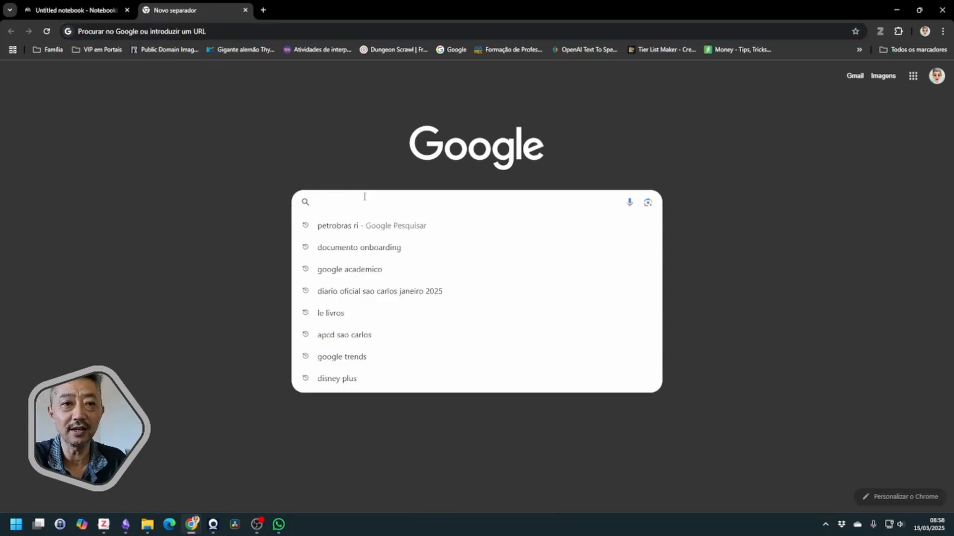
left_click(356, 227)
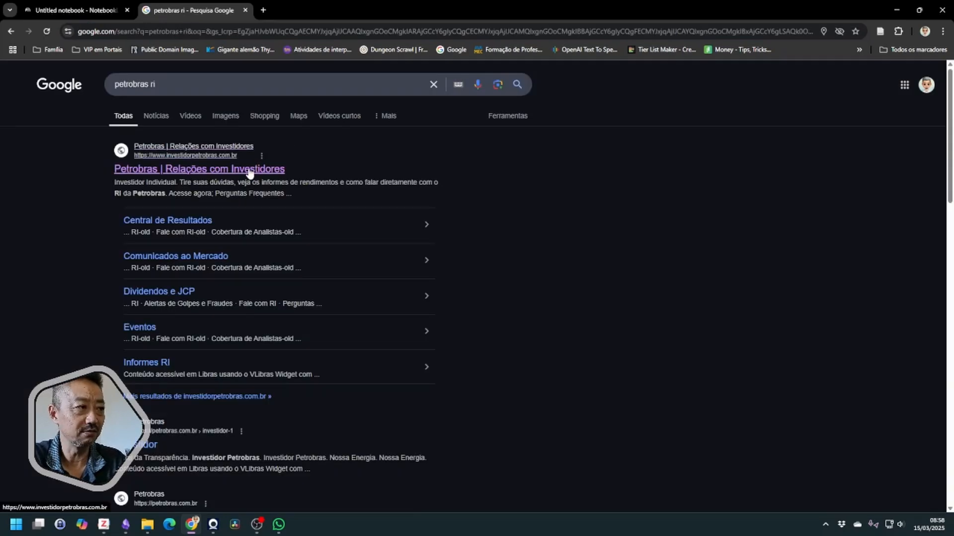
left_click(250, 171)
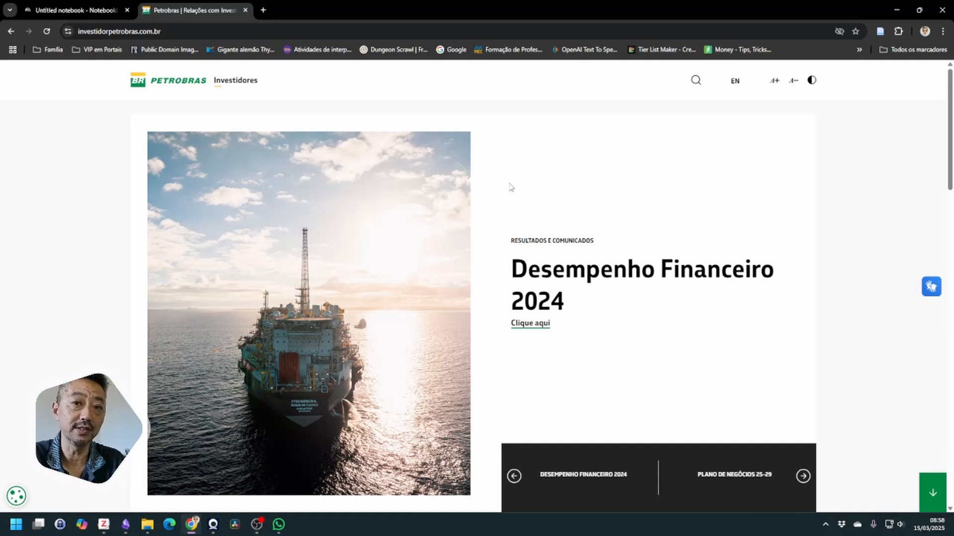
Step: Look through the sections and quick-access links on the Petrobras investor relations home page
scroll(601, 251, "down", 4)
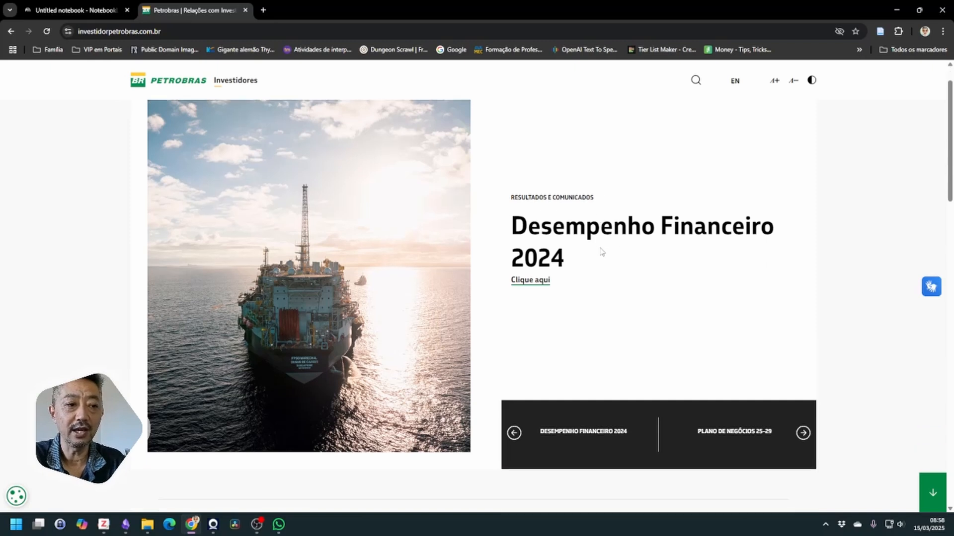
scroll(680, 263, "down", 12)
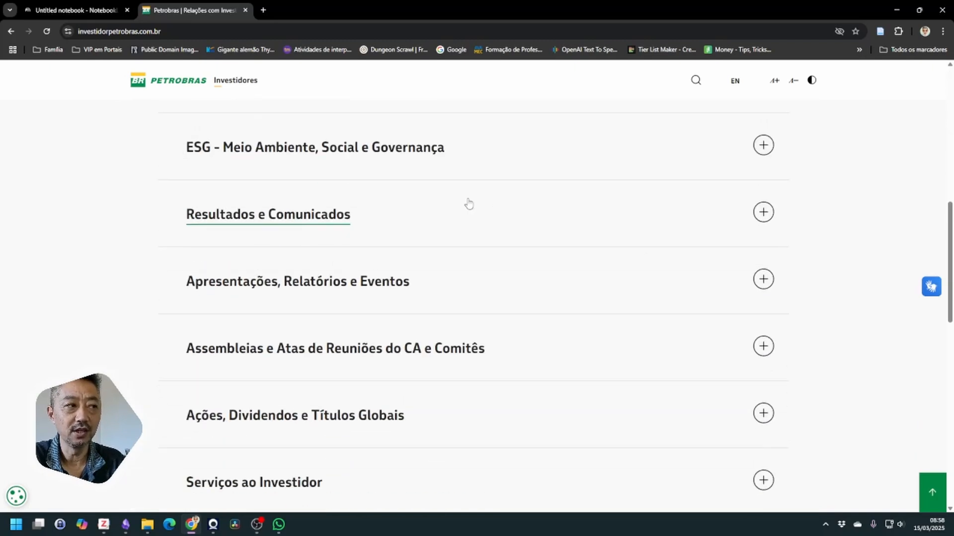
scroll(467, 222, "down", 6)
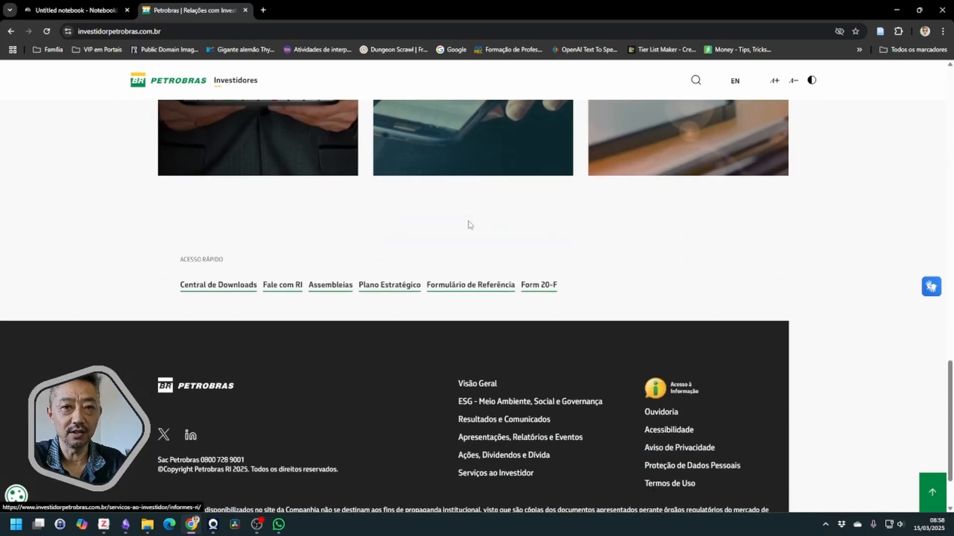
scroll(469, 224, "up", 11)
scroll(470, 226, "up", 4)
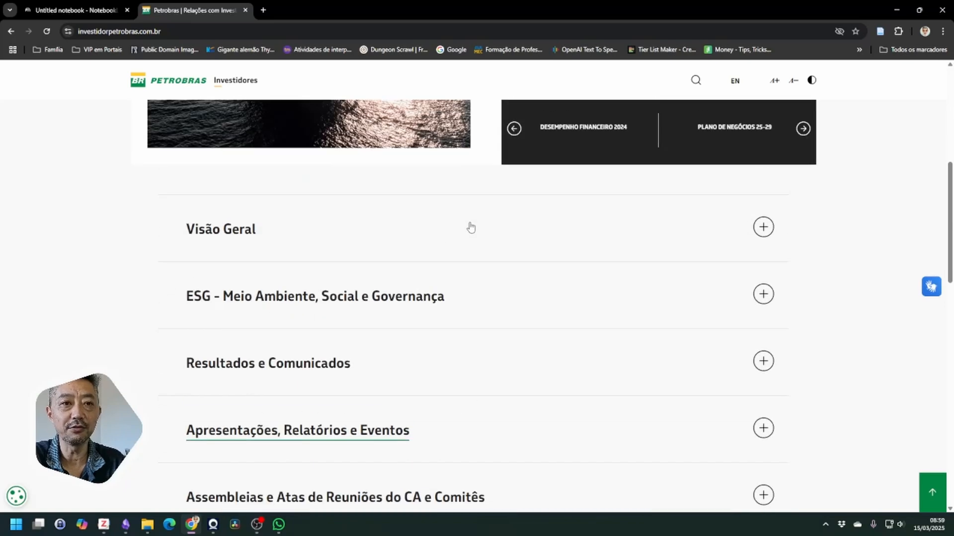
scroll(556, 229, "up", 3)
scroll(556, 229, "up", 4)
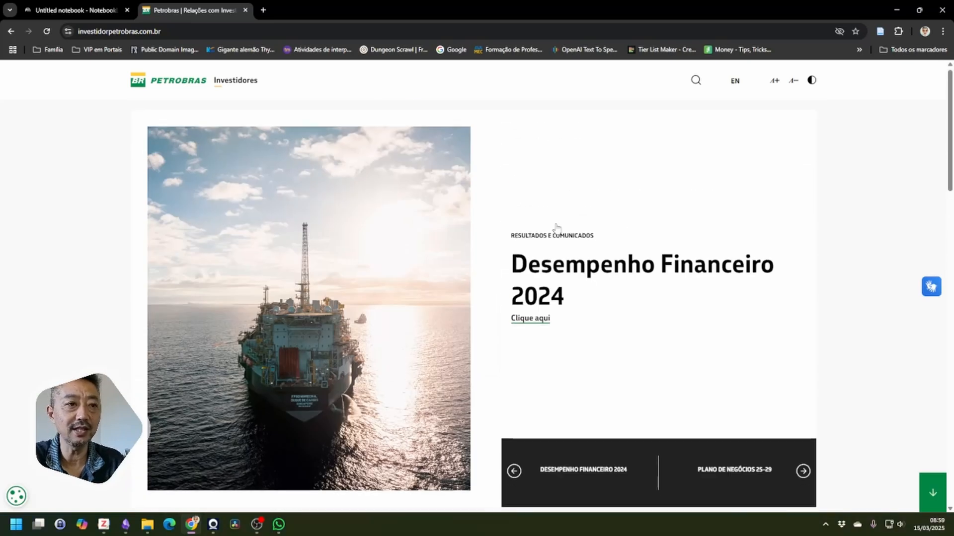
Step: Expand the Visão Geral section and open its Fact Sheet document
scroll(466, 195, "down", 2)
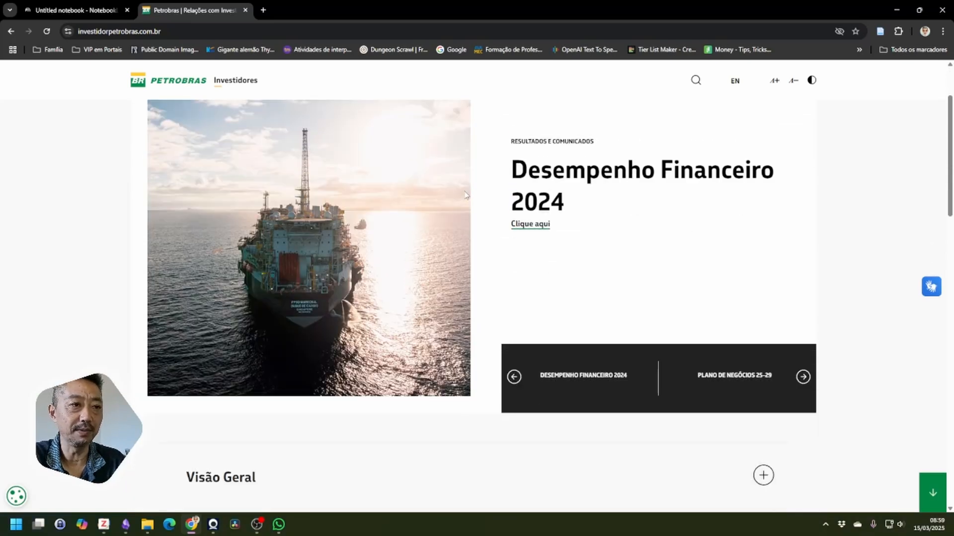
scroll(466, 194, "down", 4)
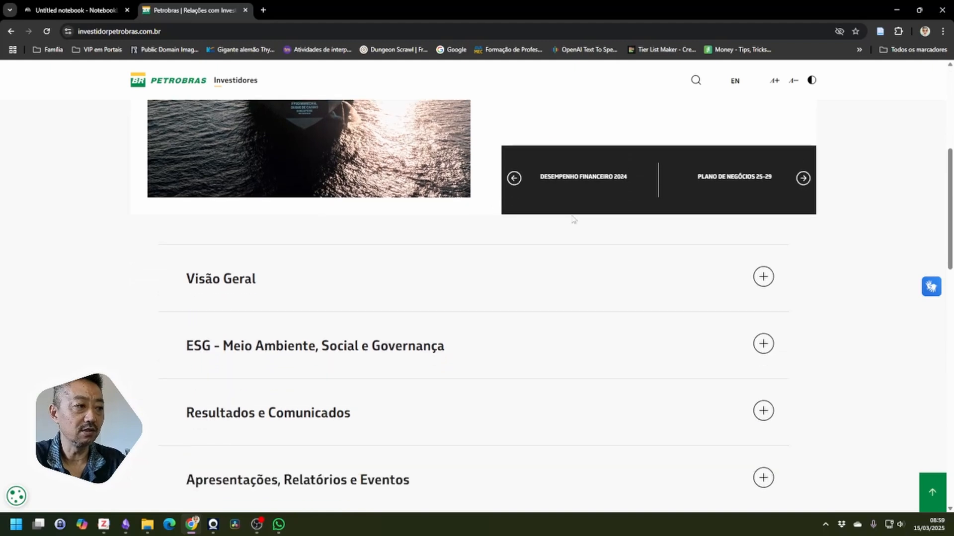
left_click(765, 279)
scroll(494, 271, "down", 2)
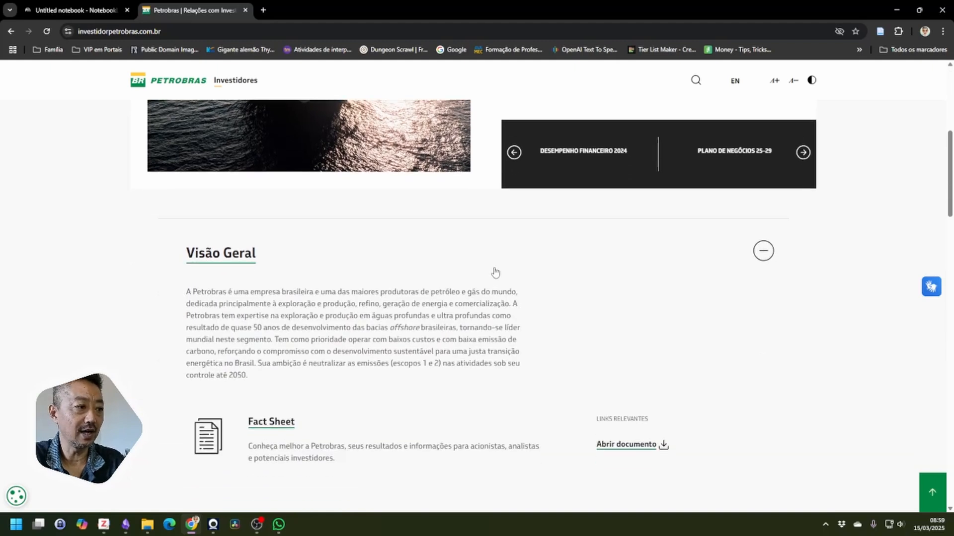
scroll(494, 269, "down", 1)
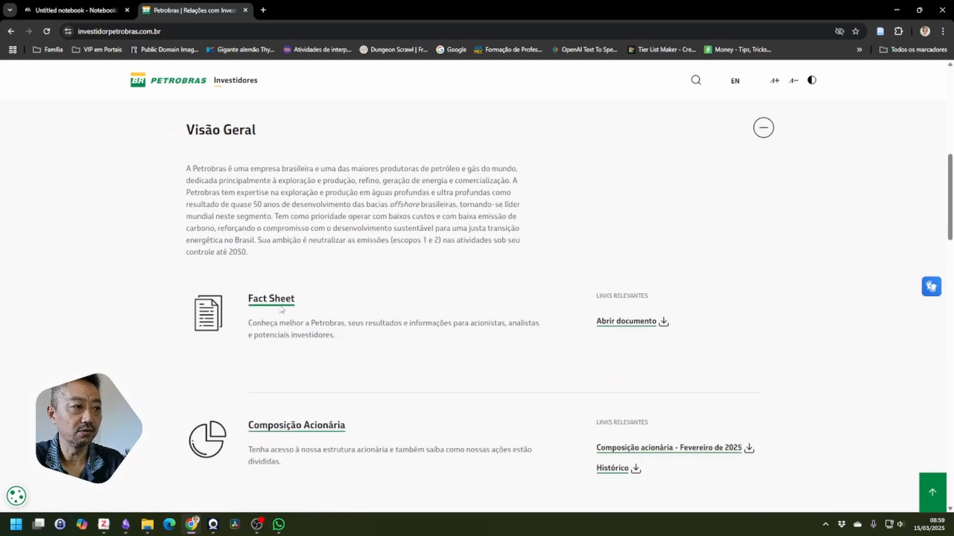
scroll(344, 305, "down", 4)
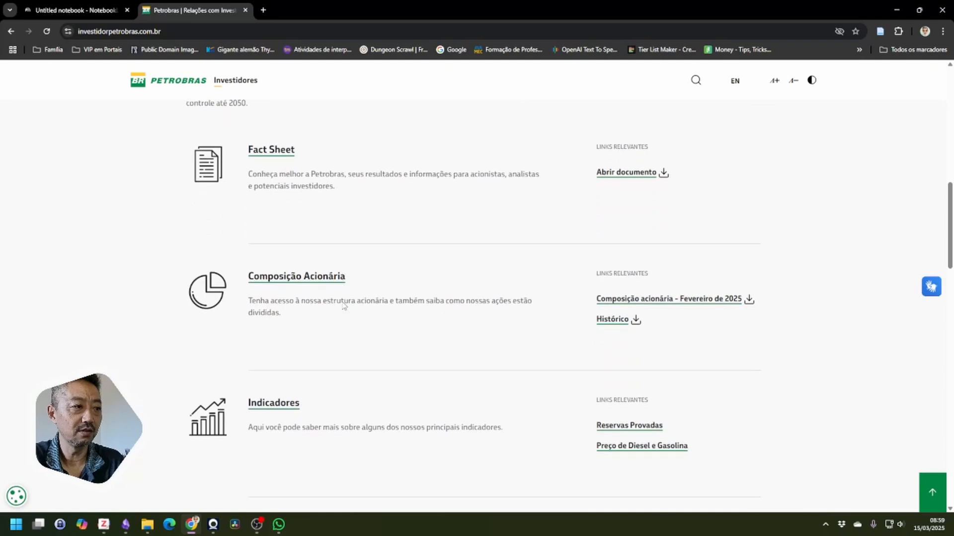
scroll(351, 301, "up", 2)
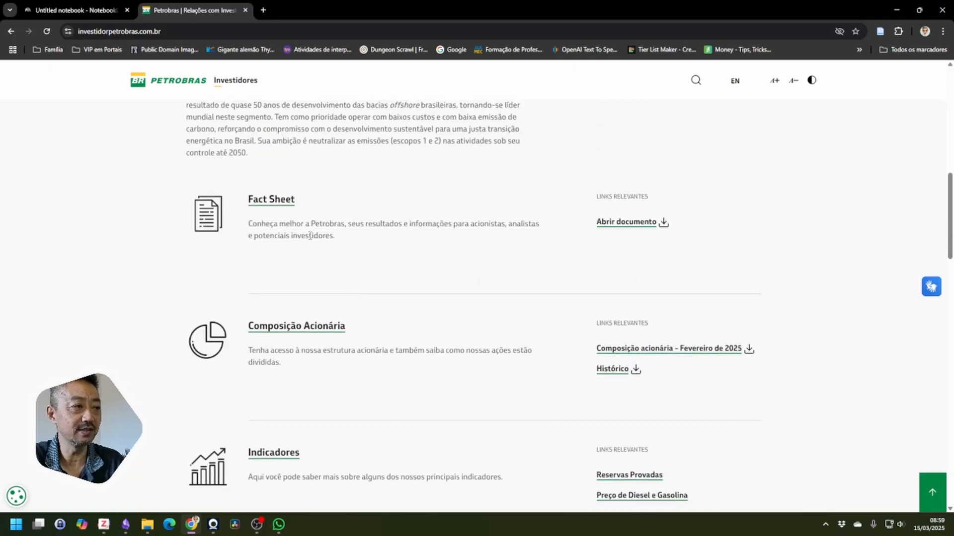
left_click(642, 222)
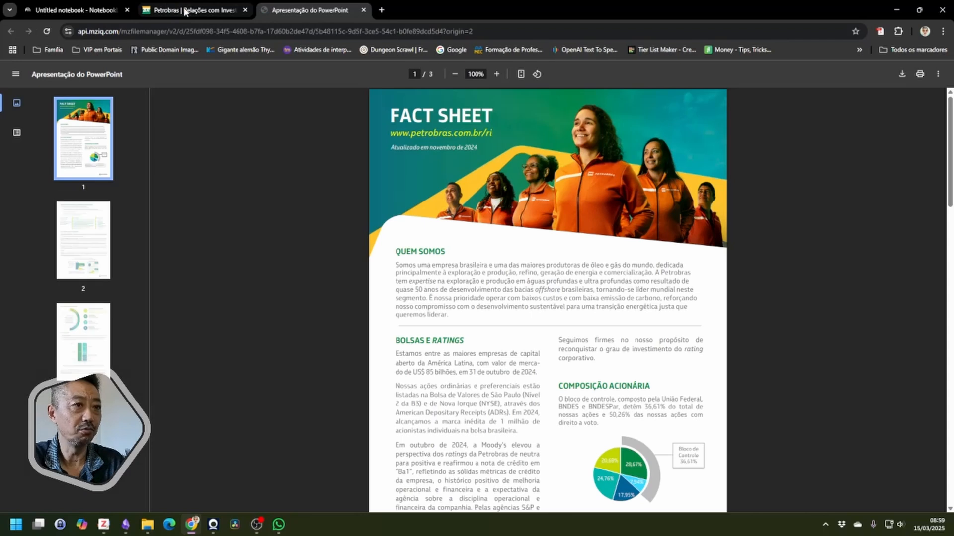
Step: Download the document as Fact Sheet 2024 into a new folder named Petrobrás RI inside Downloads
left_click(902, 74)
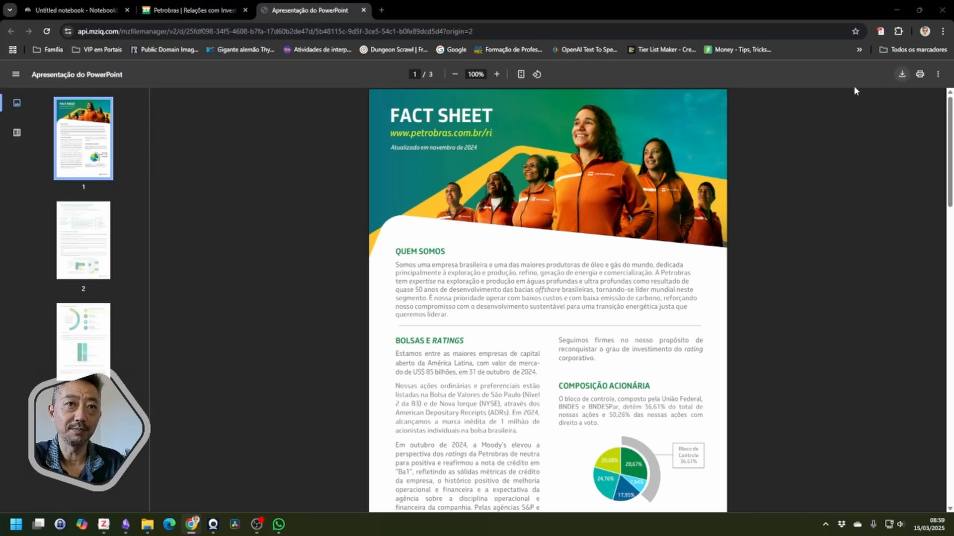
right_click(416, 110)
mouse_move(507, 237)
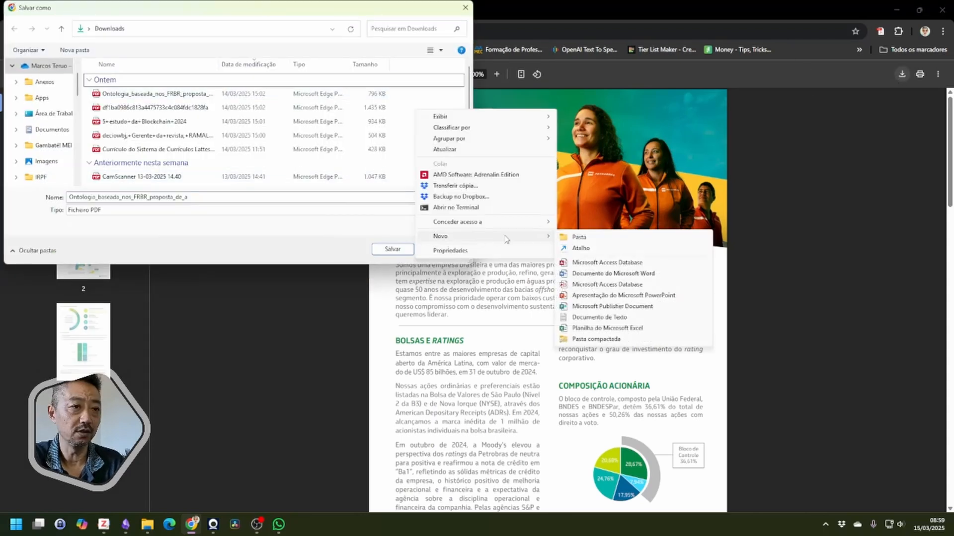
left_click(589, 239)
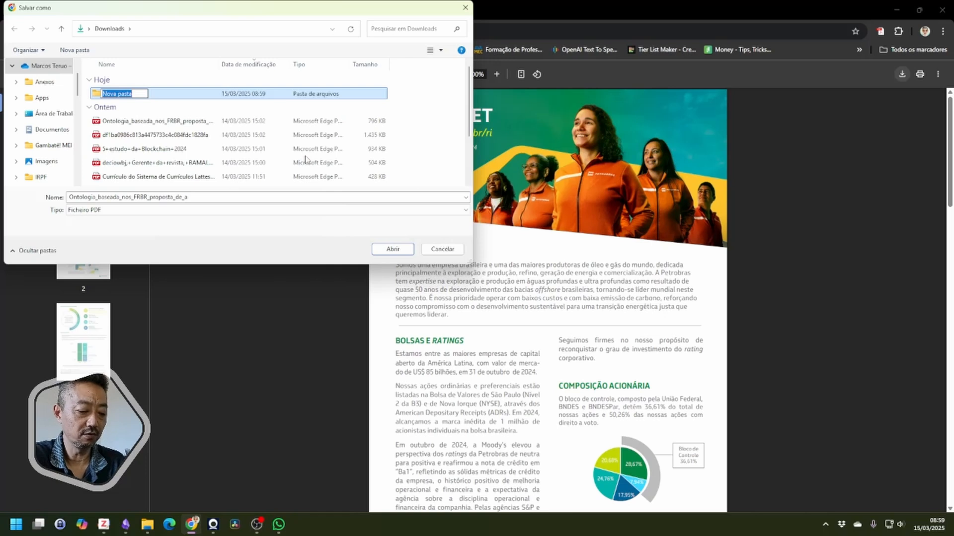
type("Petrobr")
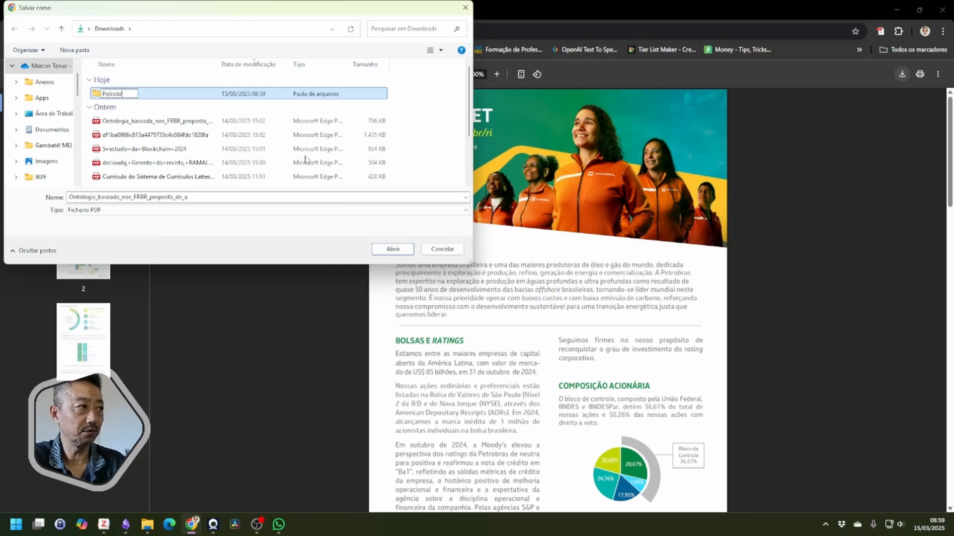
type("ás RI")
key("Return")
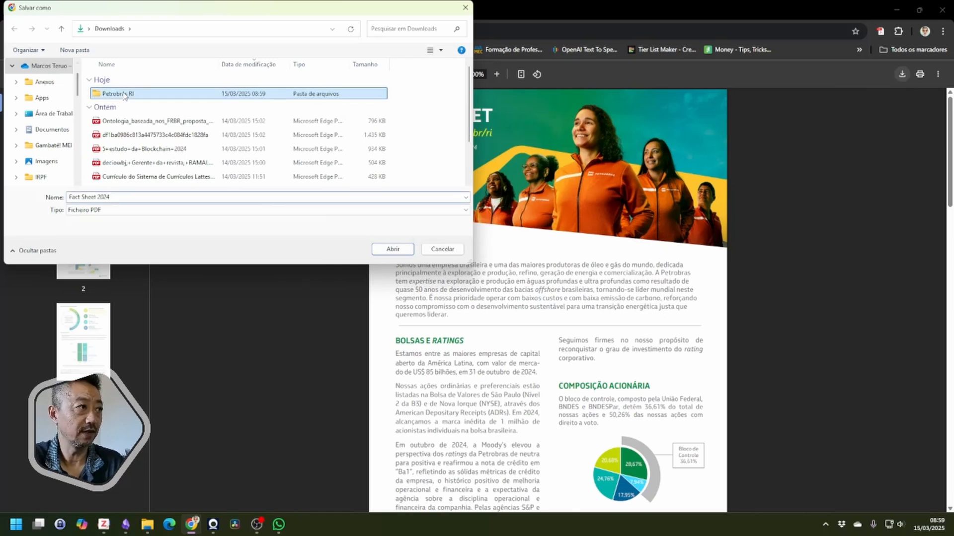
key("Return")
left_click(393, 249)
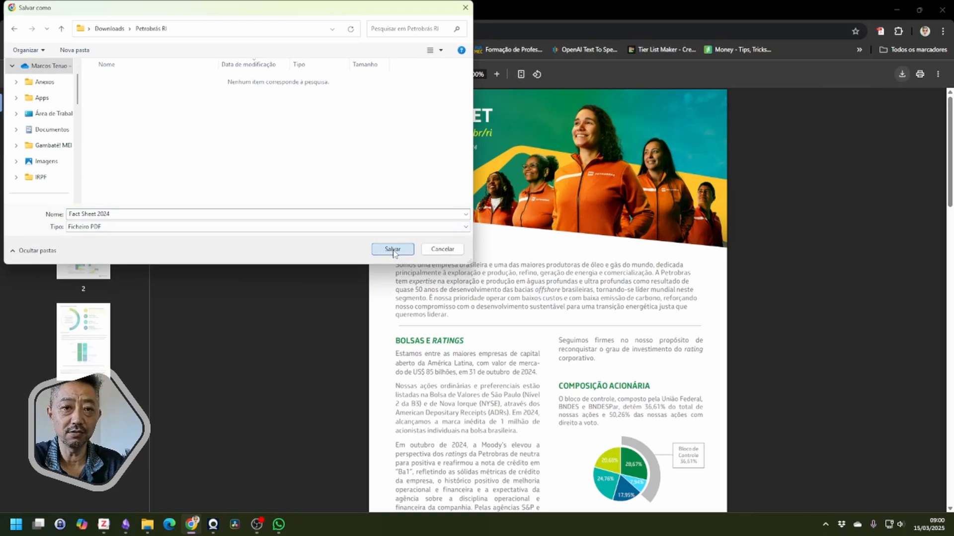
Step: Skim the Fact Sheet, return to the Petrobras investor site and open the Composição acionária - Fevereiro de 2025 document
scroll(600, 270, "down", 20)
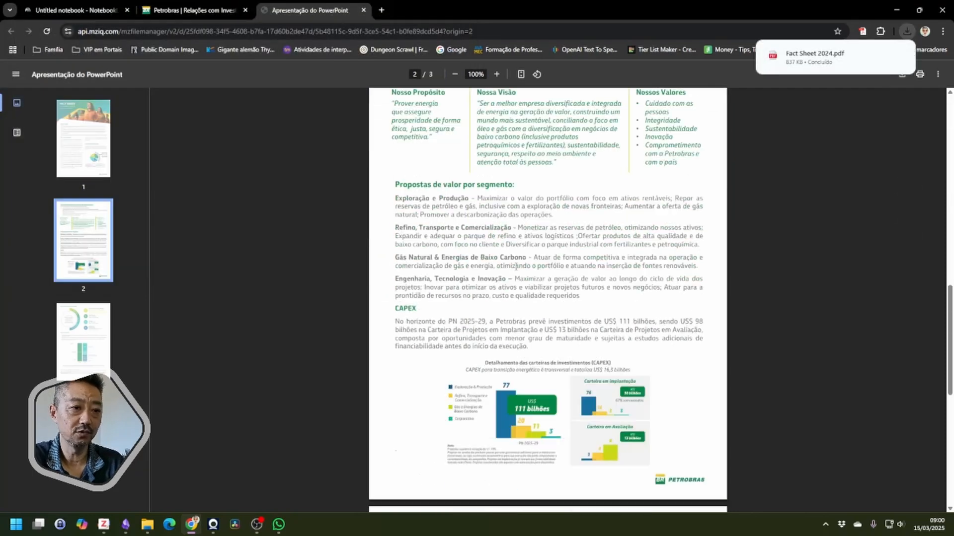
scroll(196, 134, "up", 15)
scroll(196, 133, "up", 10)
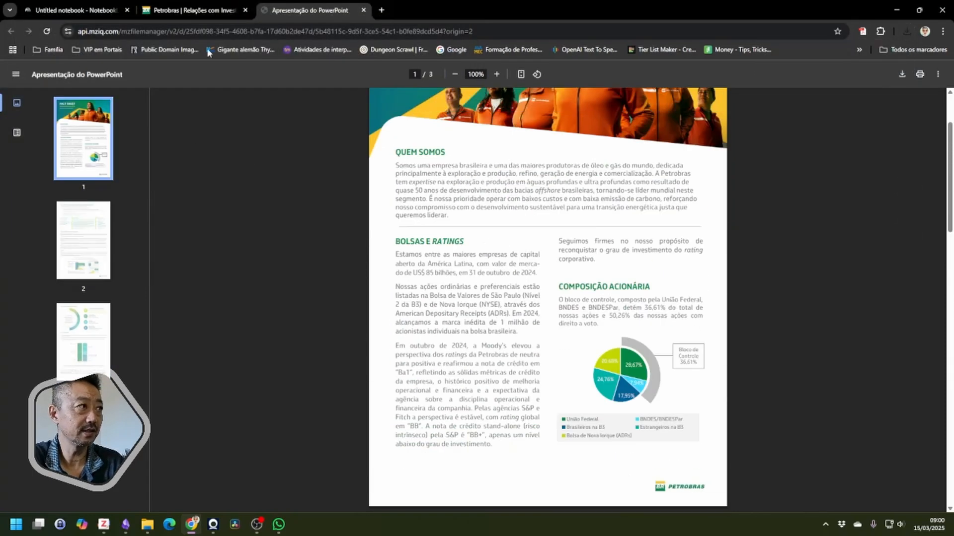
left_click(194, 10)
scroll(423, 296, "down", 2)
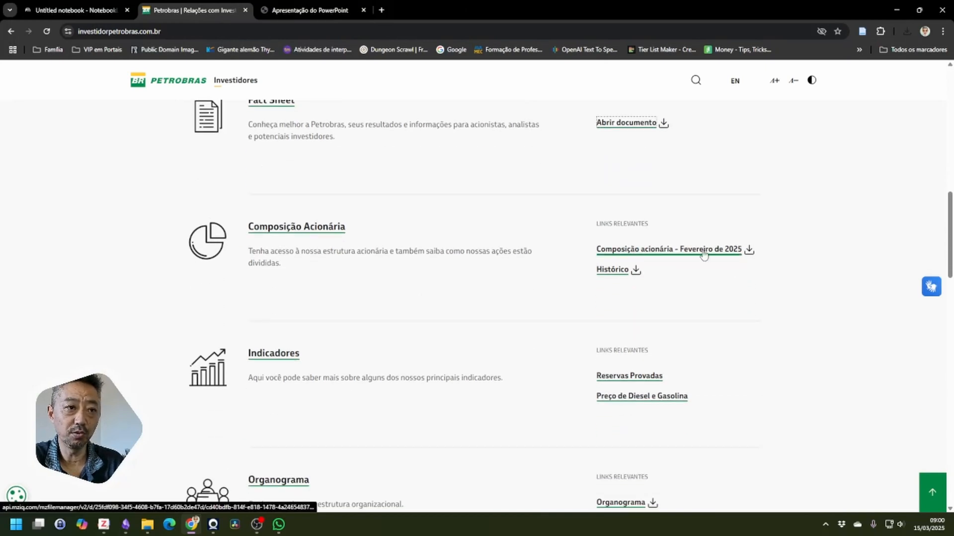
left_click(625, 253)
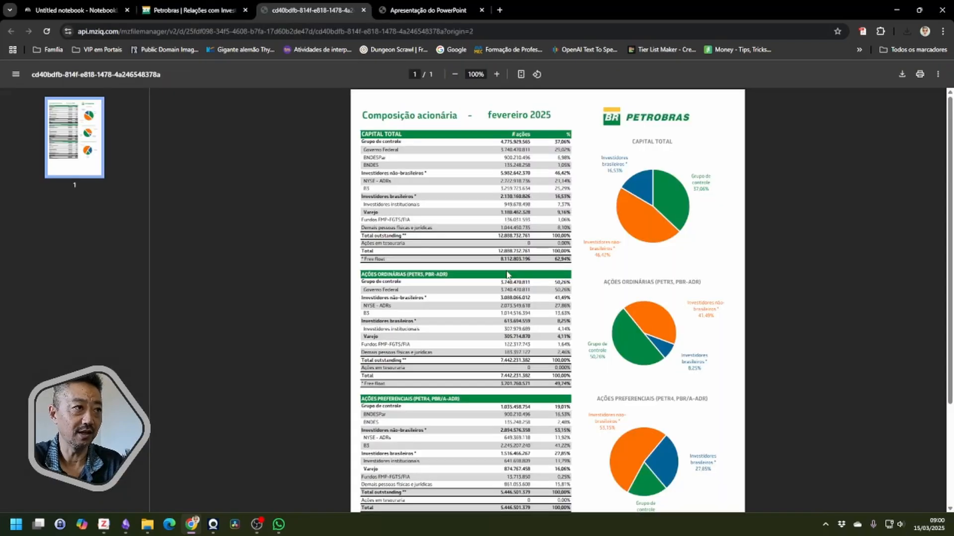
Step: Download the shareholding document as Composição Acionária - Home Fevereiro 2025 into the Petrobrás RI folder
scroll(507, 274, "down", 3)
scroll(506, 268, "up", 3)
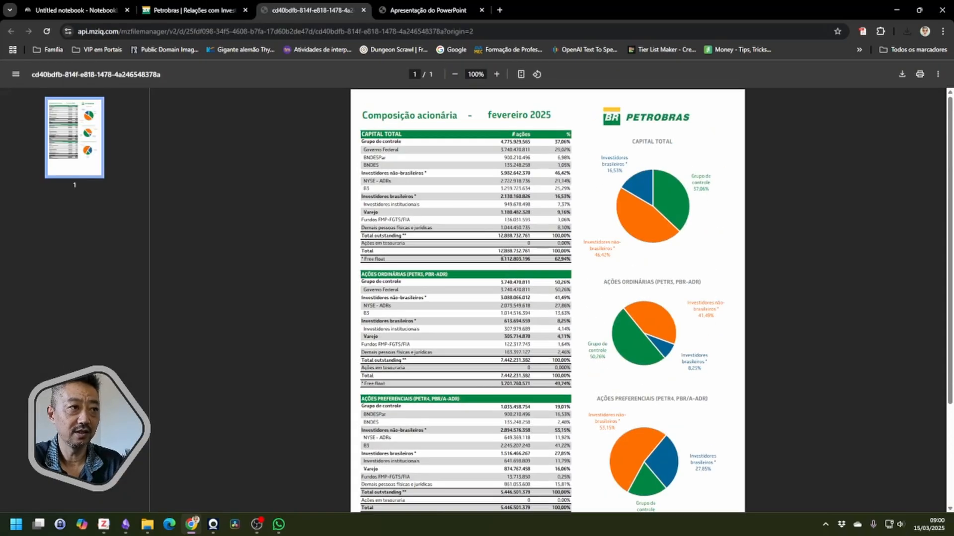
left_click(901, 75)
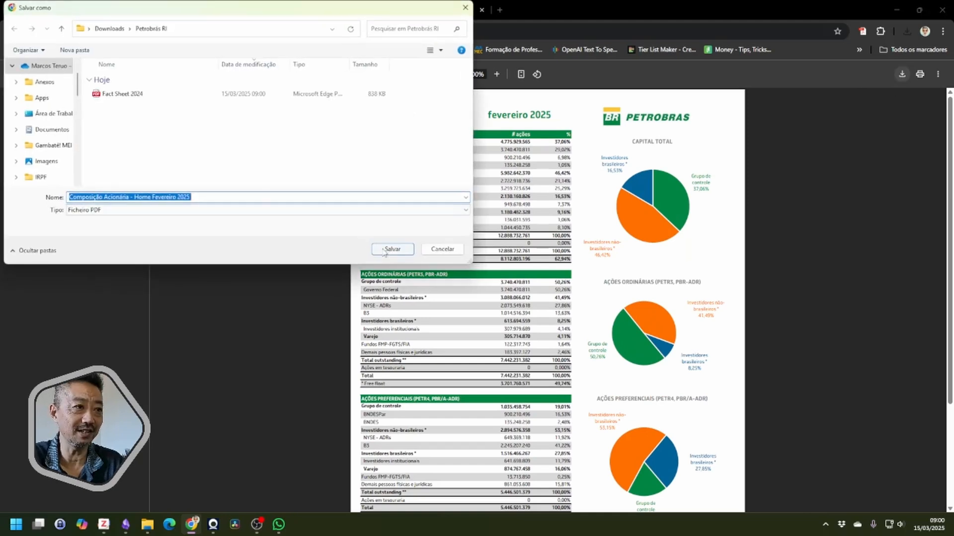
left_click(392, 250)
Step: Download the Histórico file from the Composição Acionária links on the investor site and open the browser's download history
left_click(194, 10)
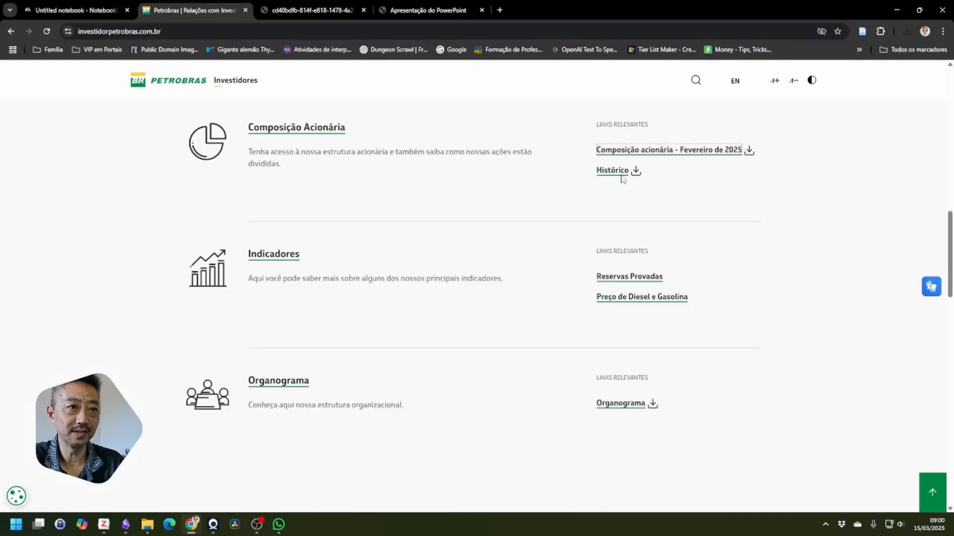
left_click(616, 171)
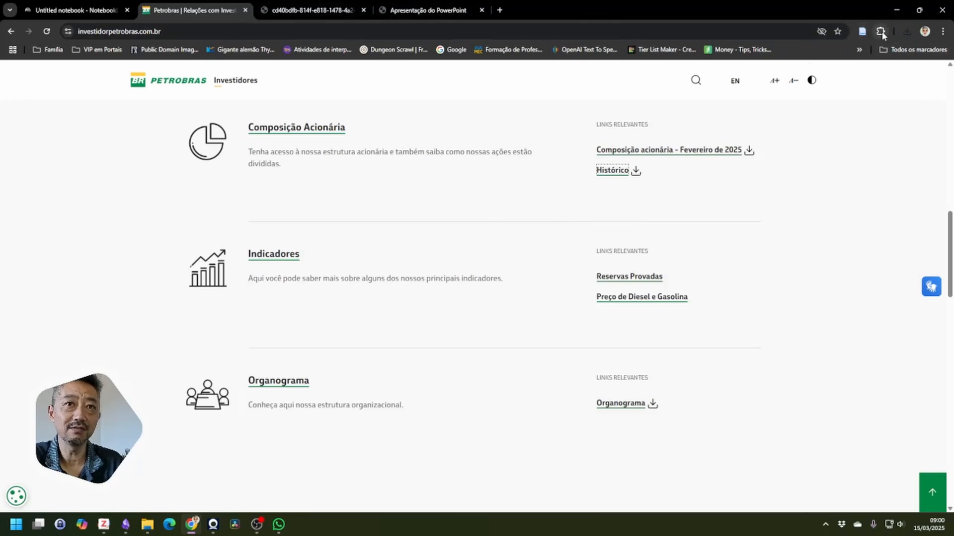
key("ctrl+j")
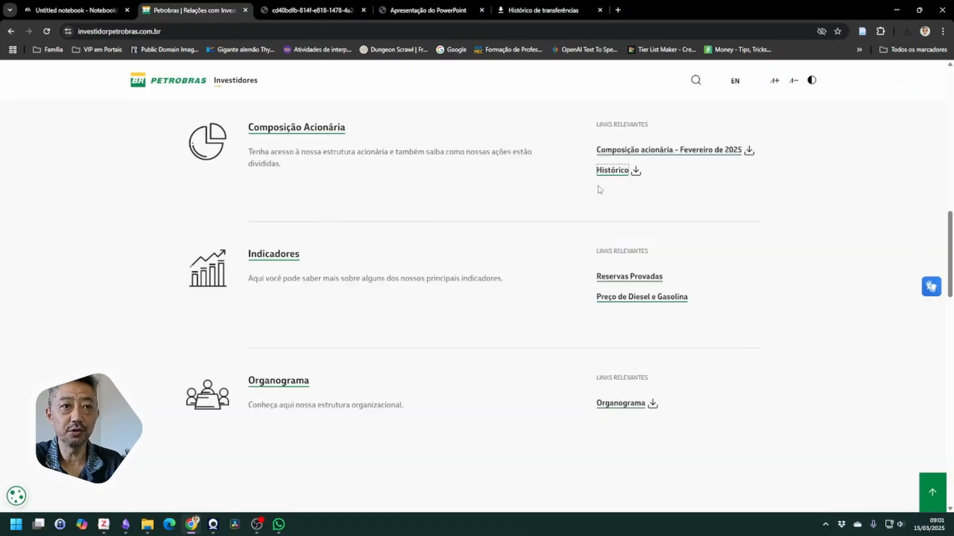
Step: Open the Reservas Provadas page from the Indicadores links and examine its SEC proved reserves table
scroll(621, 196, "down", 1)
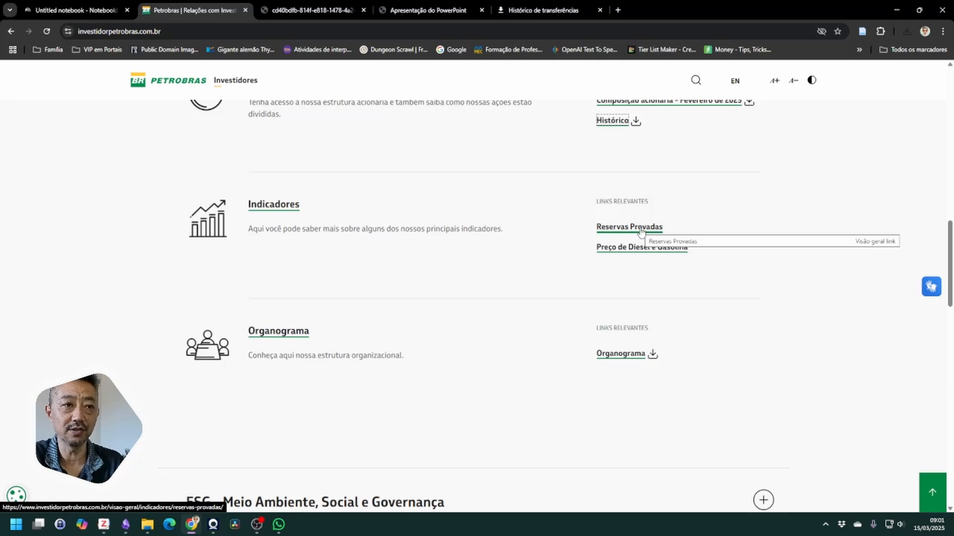
left_click(645, 246)
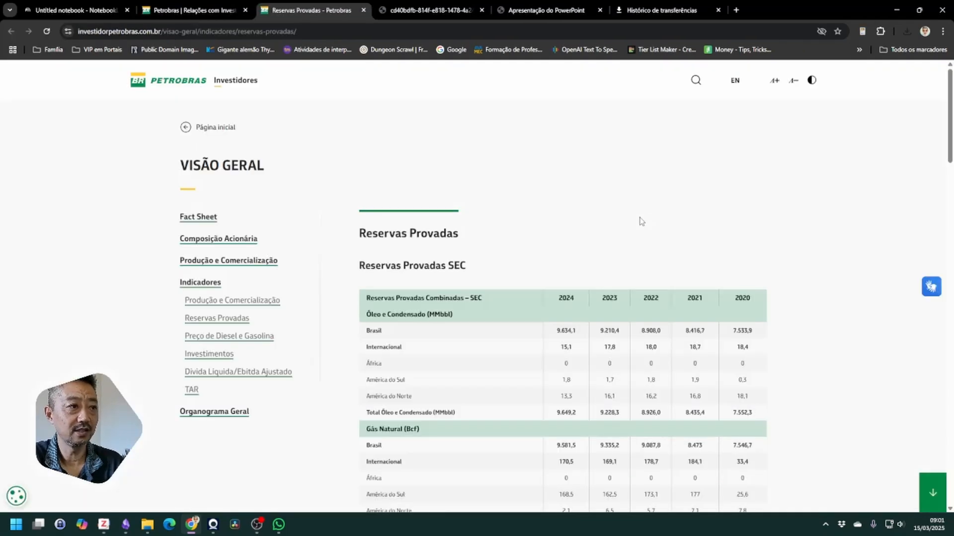
scroll(638, 221, "down", 4)
left_click_drag(535, 221, 649, 259)
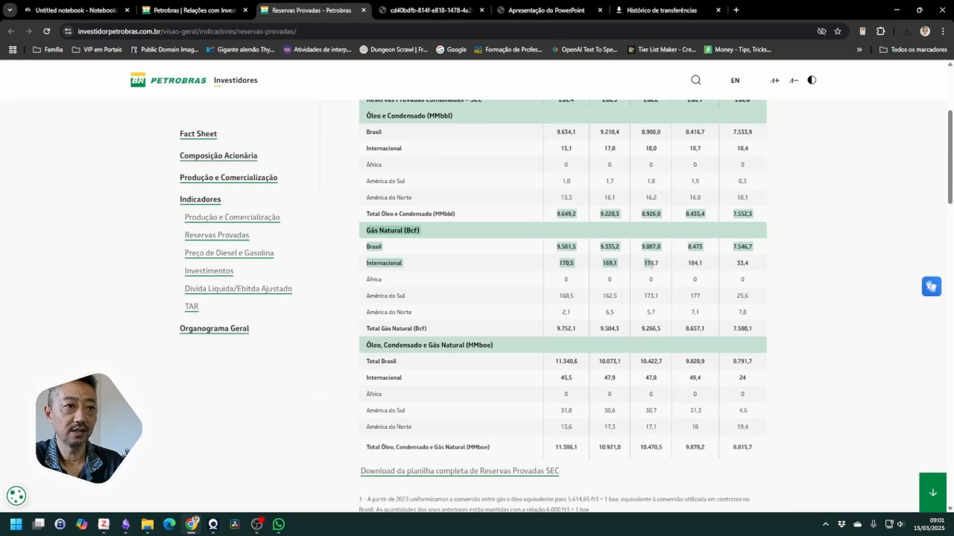
scroll(671, 268, "up", 2)
scroll(670, 268, "up", 2)
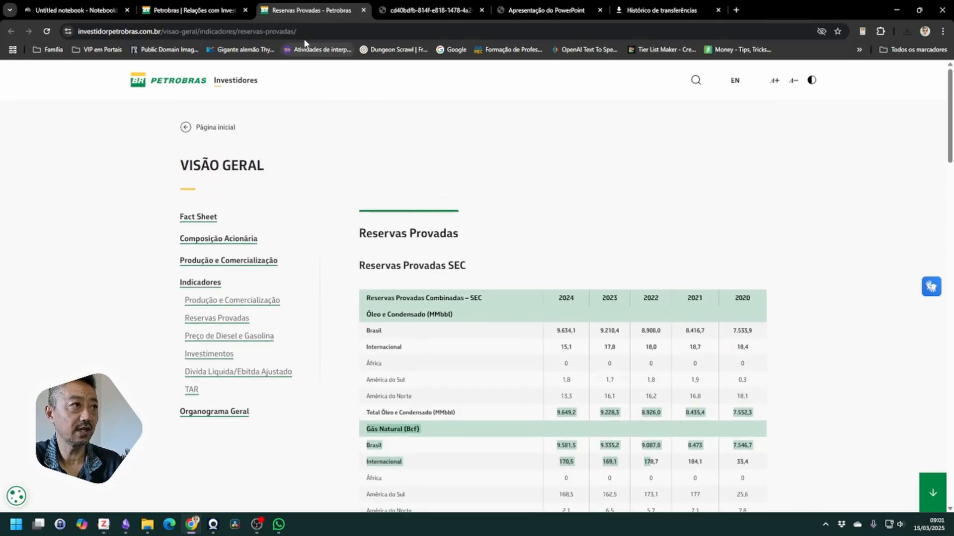
Step: Copy the Reservas Provadas page's web address and return to the untitled NotebookLM notebook
left_click(304, 33)
key("ctrl+c")
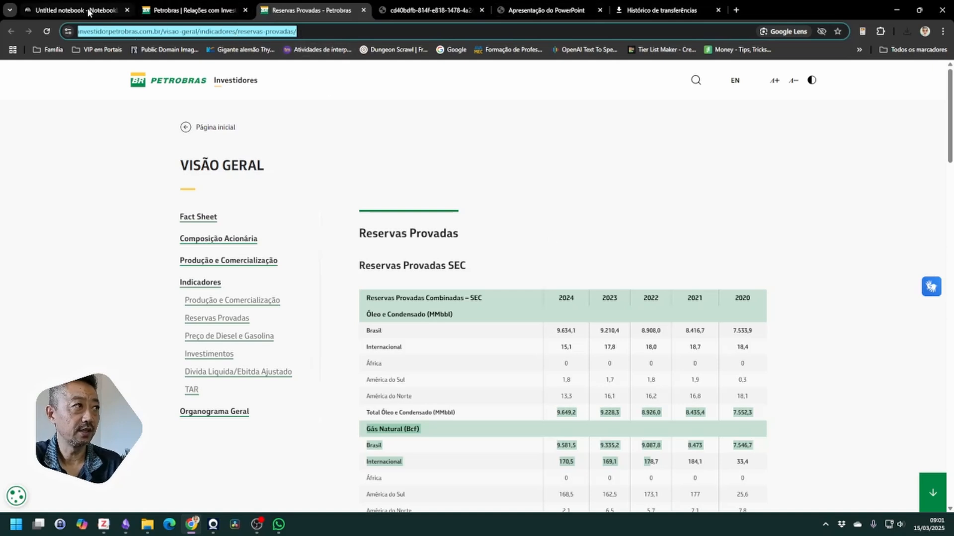
left_click(80, 10)
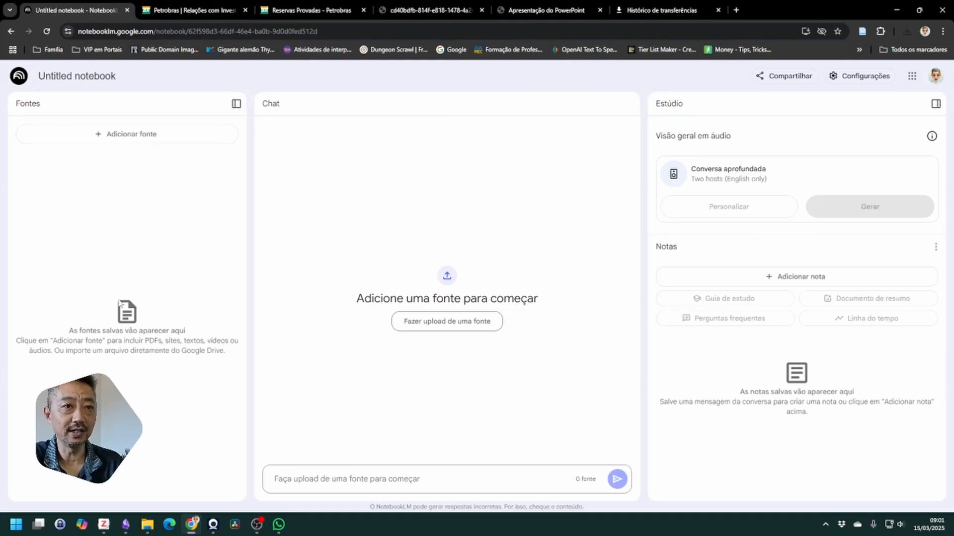
Step: Rename the notebook as Petrobrás análise
triple_click(97, 75)
type("Petr")
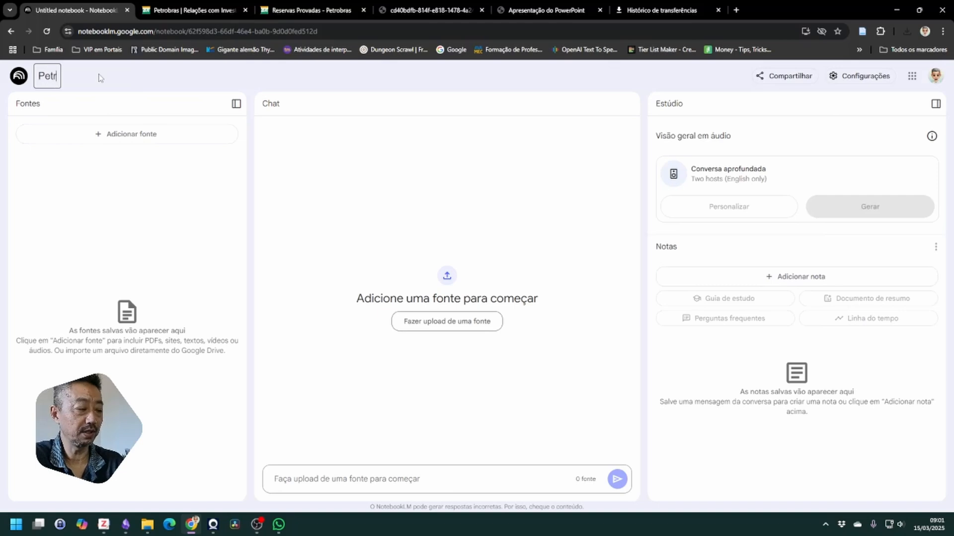
type("obrás")
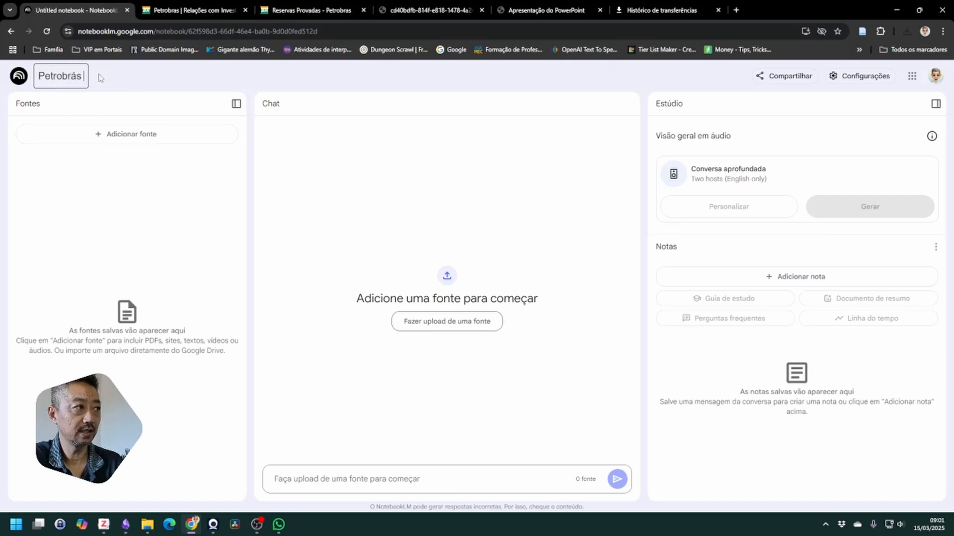
type(" análise")
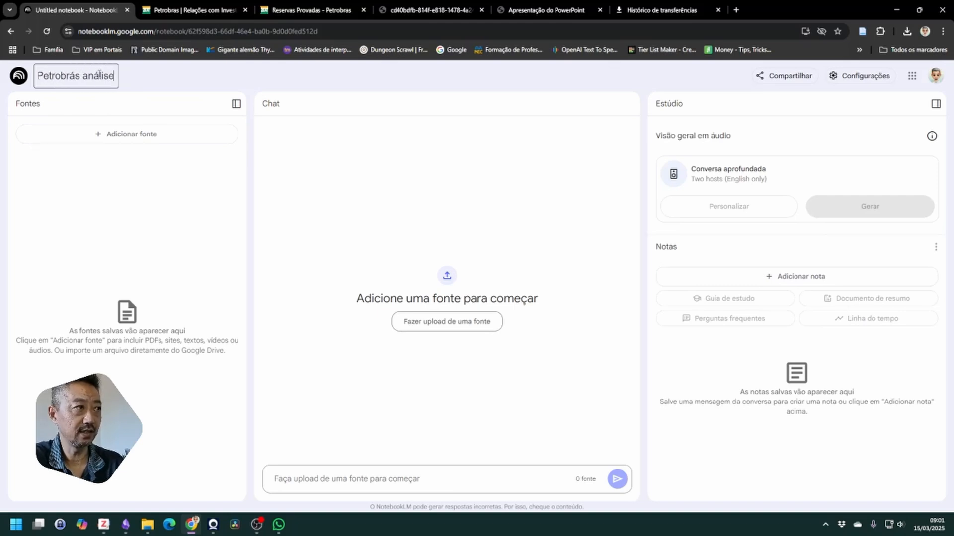
left_click(145, 169)
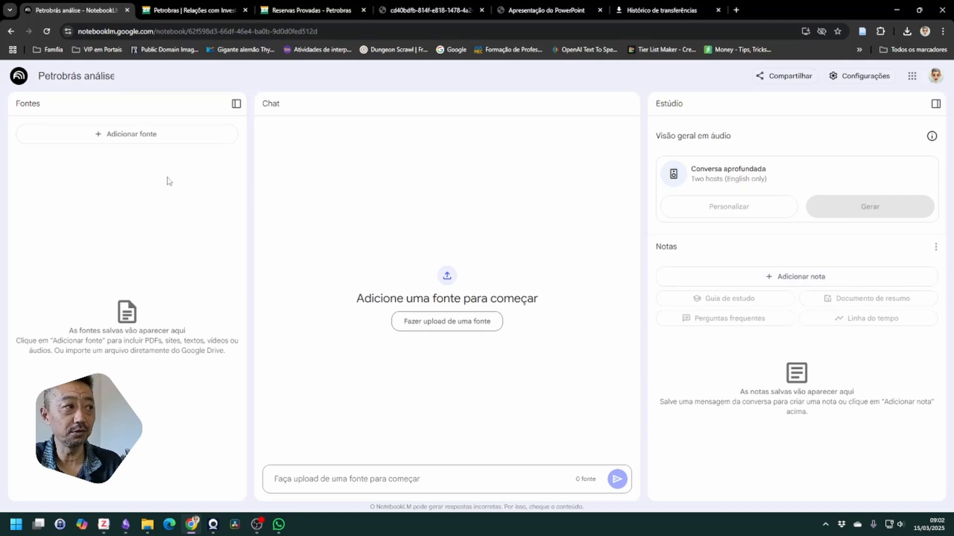
Step: Add the copied Reservas Provadas page address to the notebook as a website source
left_click(137, 134)
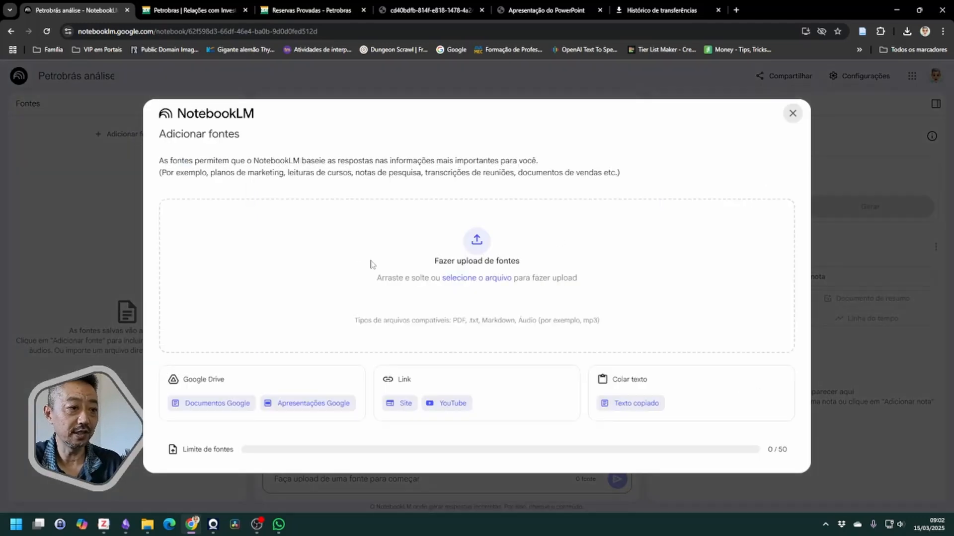
left_click(405, 404)
key("ctrl+v")
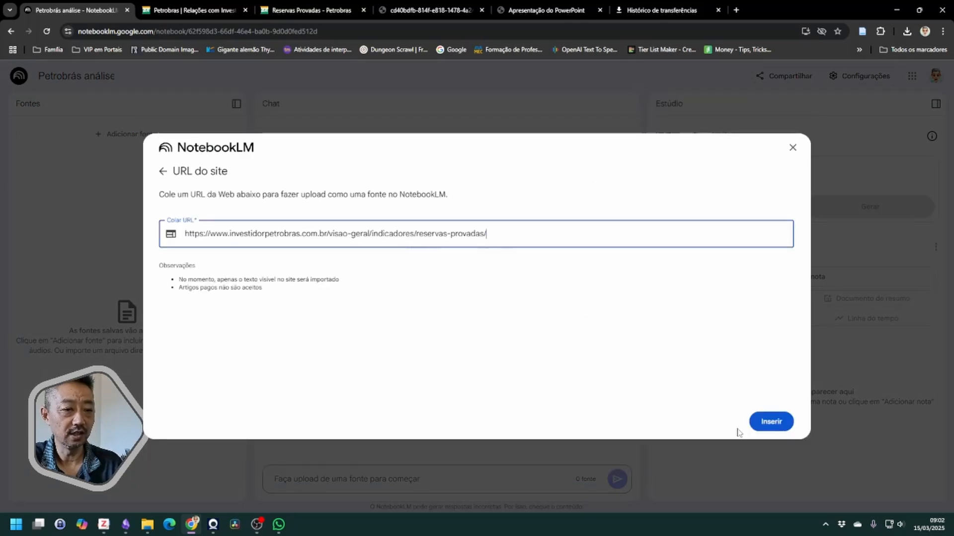
left_click(771, 422)
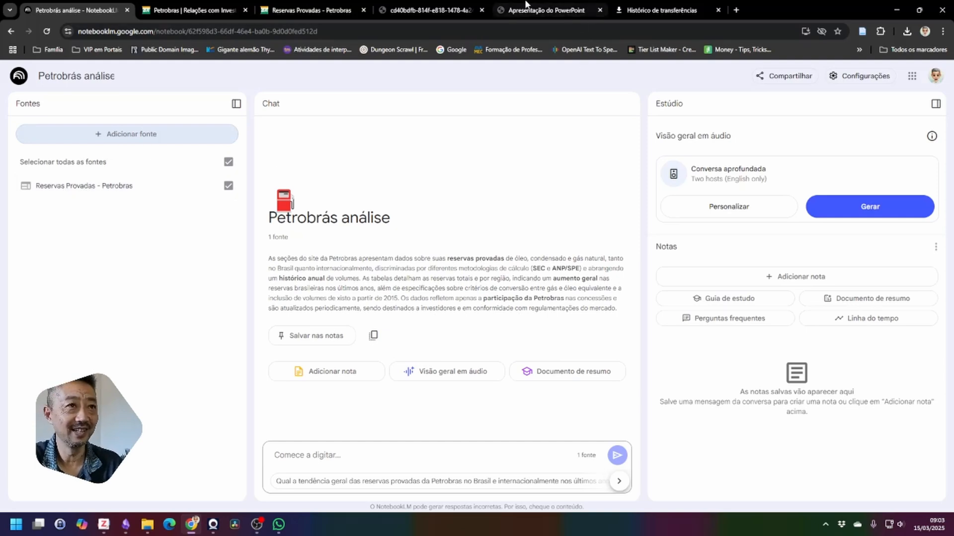
Step: Open the Relatório de Produção e Vendas 4T24 from the Petrobras investor site and save it as a PDF in the Petrobrás RI folder
left_click(227, 10)
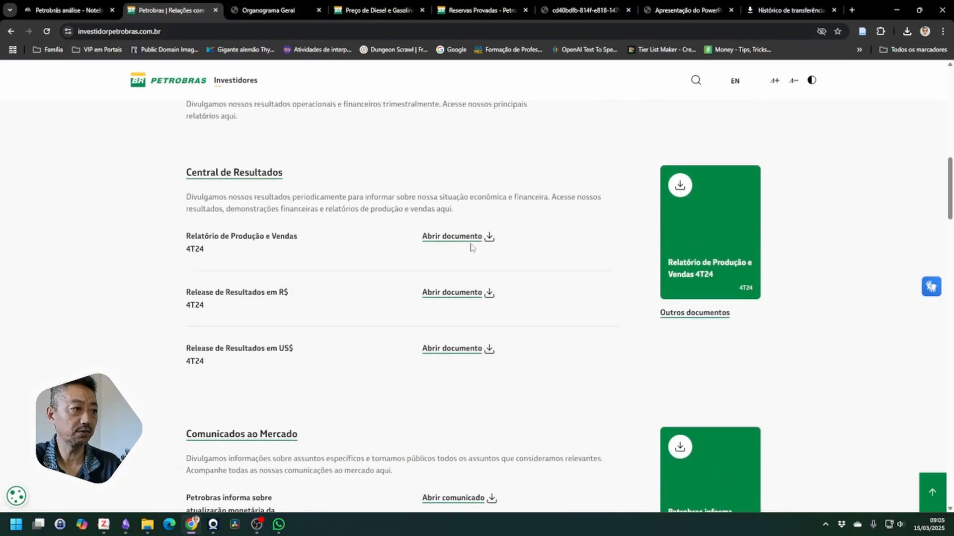
left_click(490, 239)
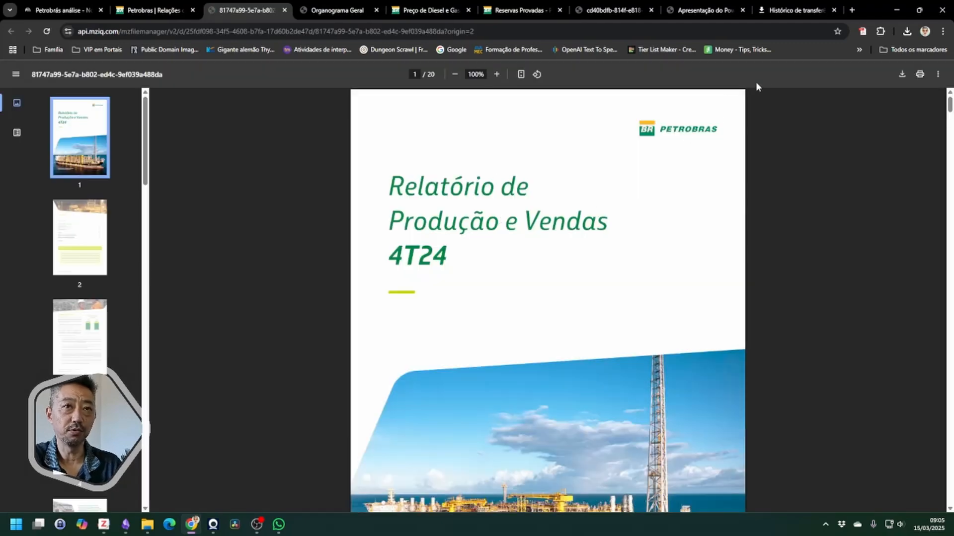
left_click(907, 31)
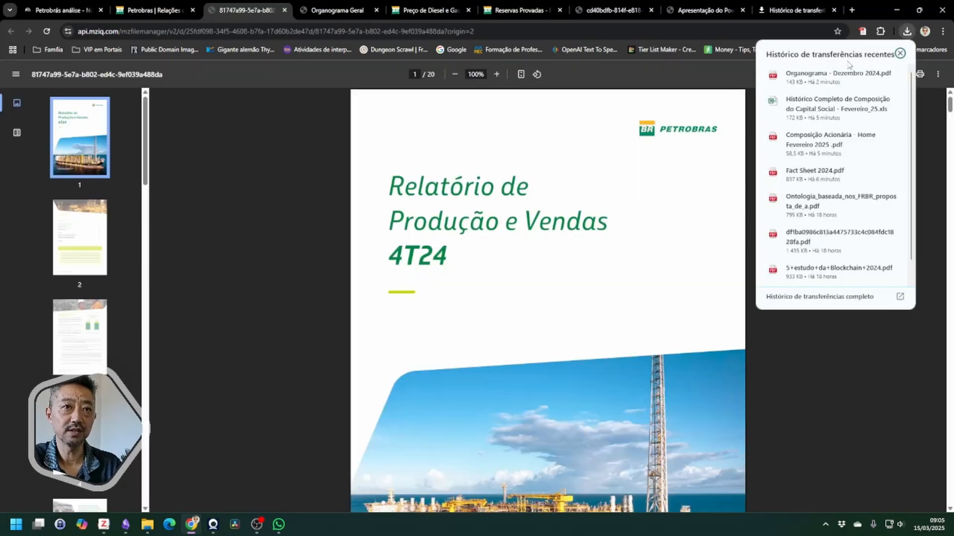
left_click(287, 130)
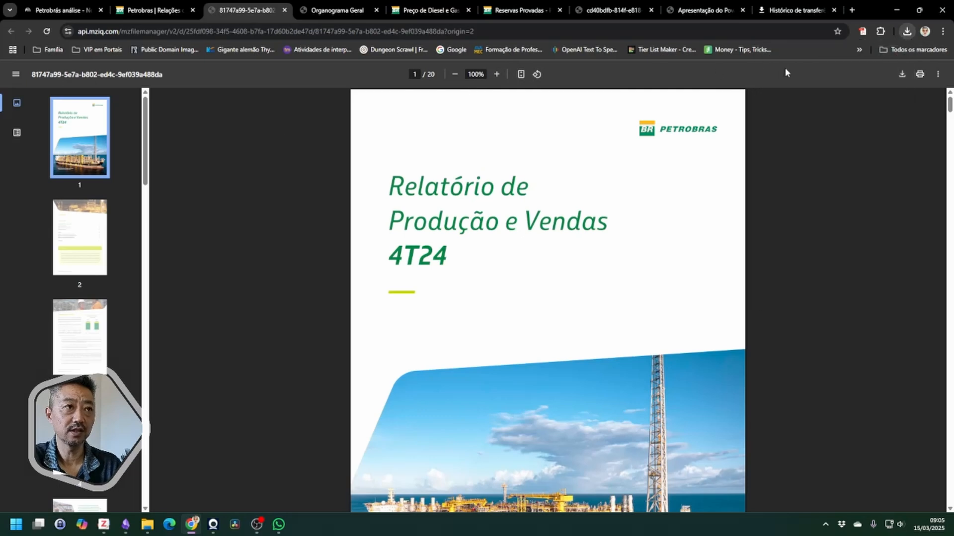
left_click(901, 76)
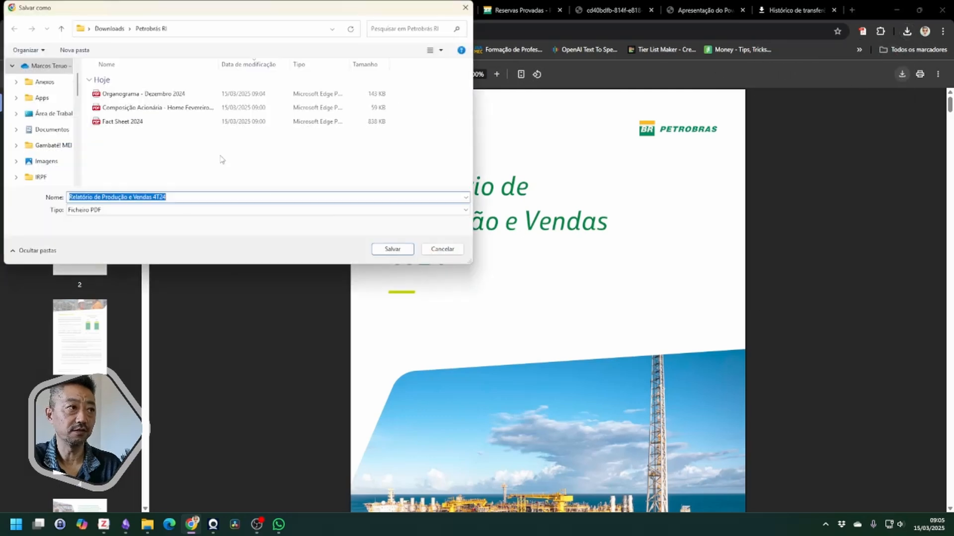
left_click(392, 249)
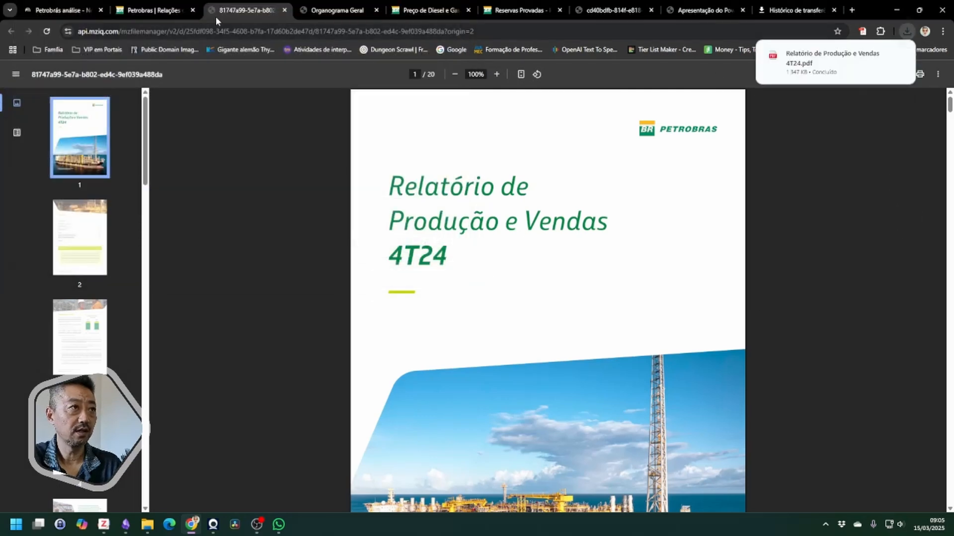
Step: Open the Release de Resultados em R$ 4T24, skim it, and save it as Desempenho Financeiro Petrobras 4T24 in the Petrobrás RI folder
left_click(156, 14)
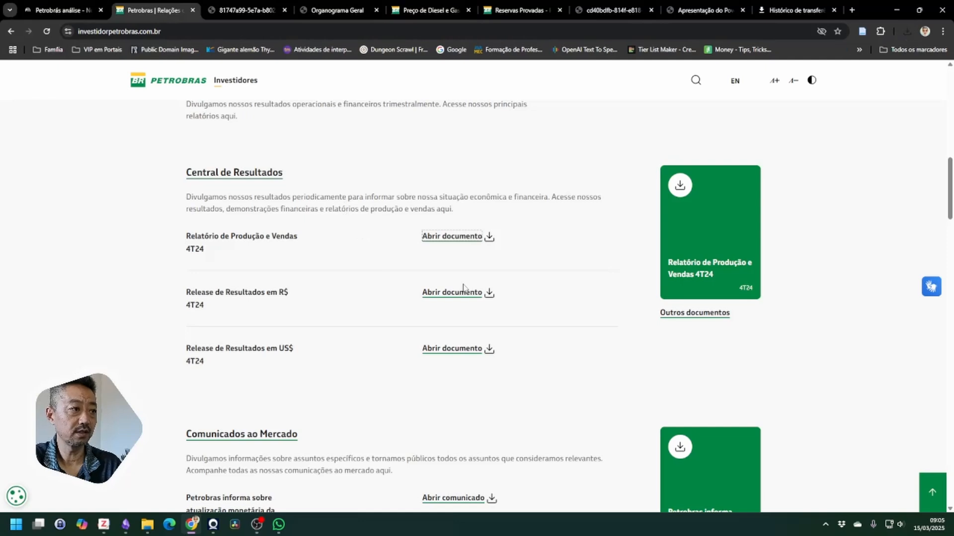
left_click(489, 295)
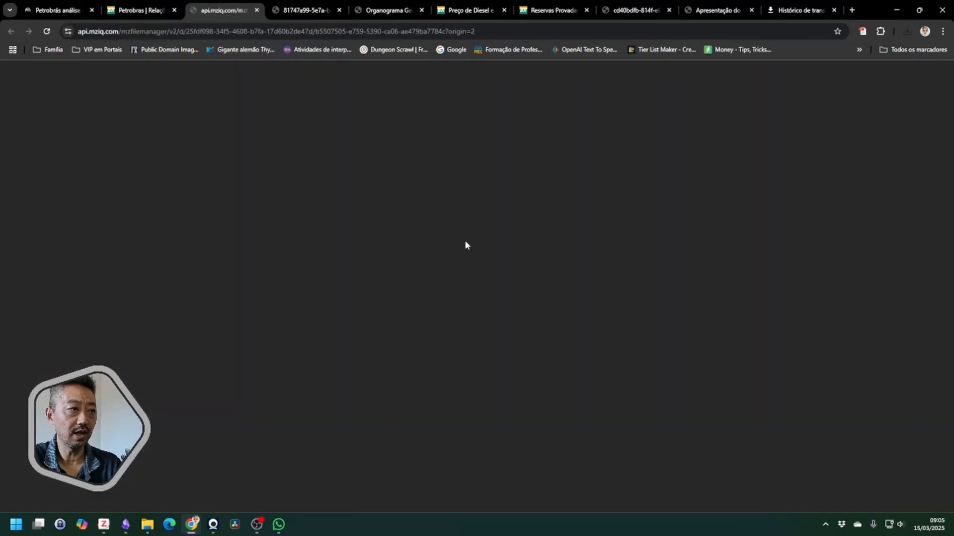
scroll(498, 252, "down", 1)
scroll(497, 252, "down", 20)
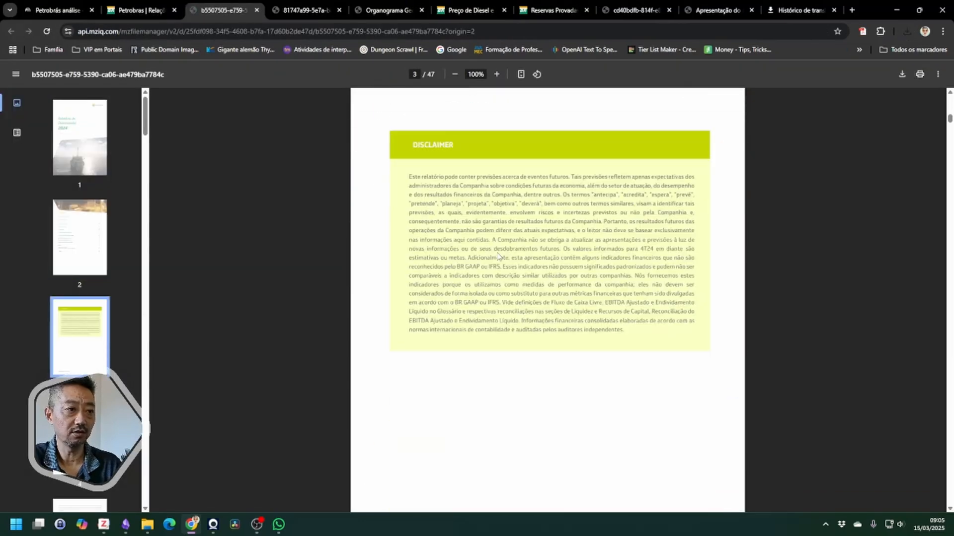
scroll(499, 254, "down", 6)
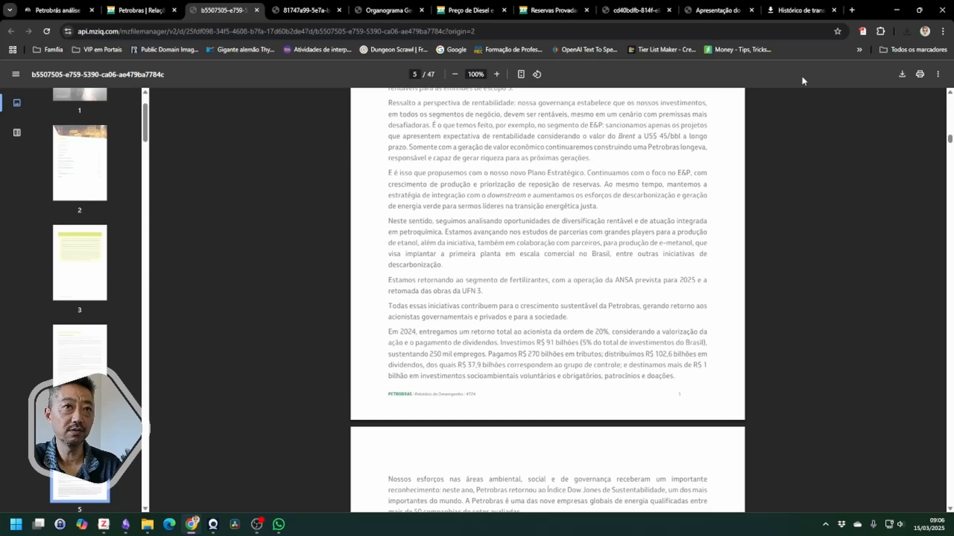
left_click(901, 74)
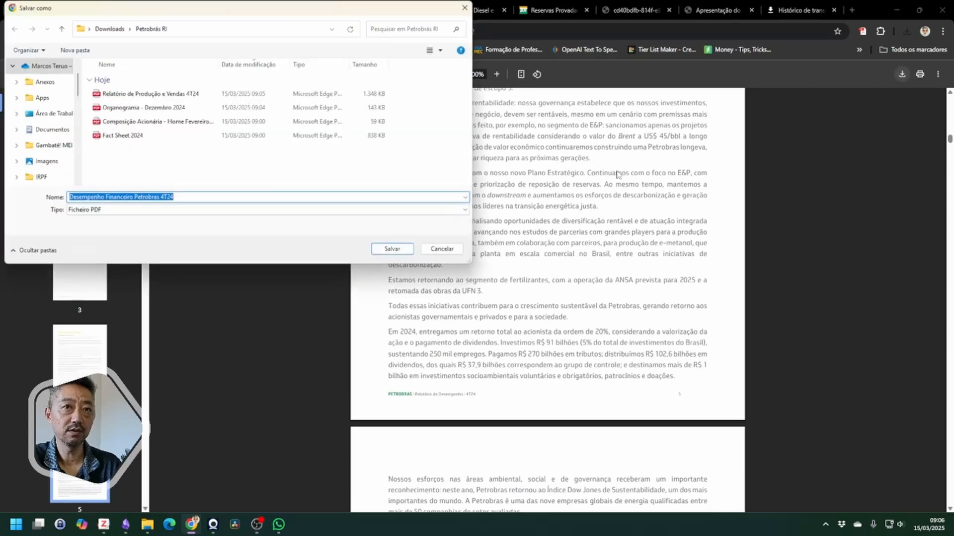
left_click(384, 250)
Step: Open the Release de Resultados em US$ 4T24 and save it as Desempenho Financeiro da Petrobras 4T24 (em dólar) in the Petrobrás RI folder
left_click(136, 11)
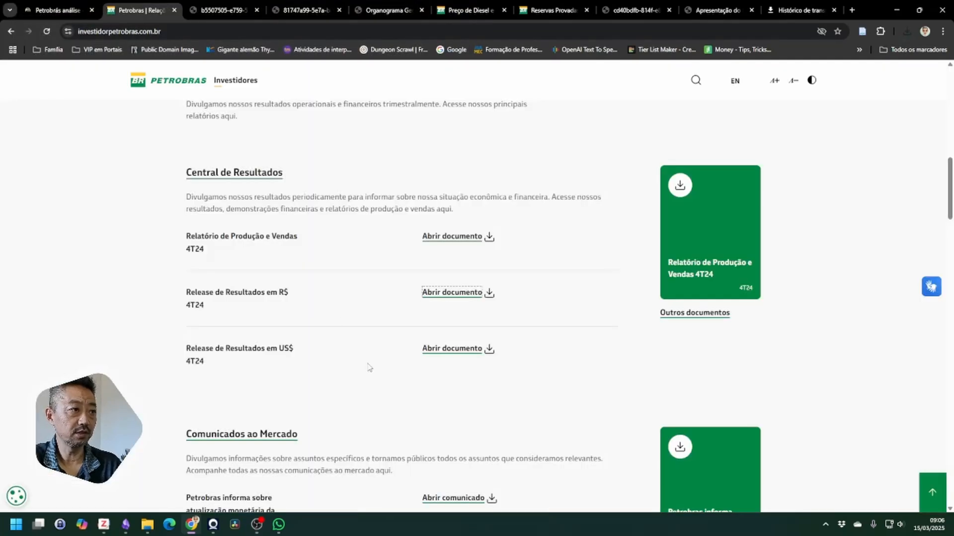
left_click(474, 349)
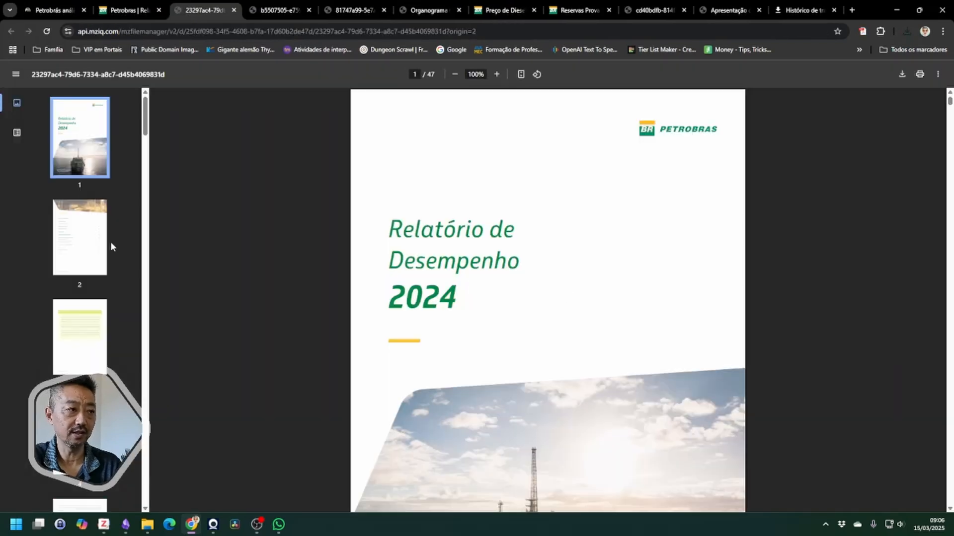
scroll(709, 195, "down", 5)
scroll(709, 196, "down", 1)
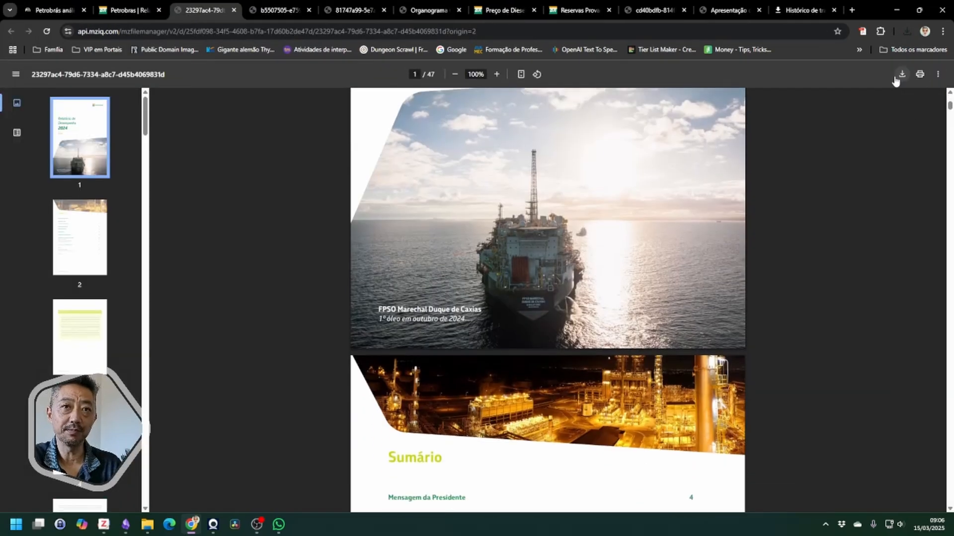
left_click(902, 74)
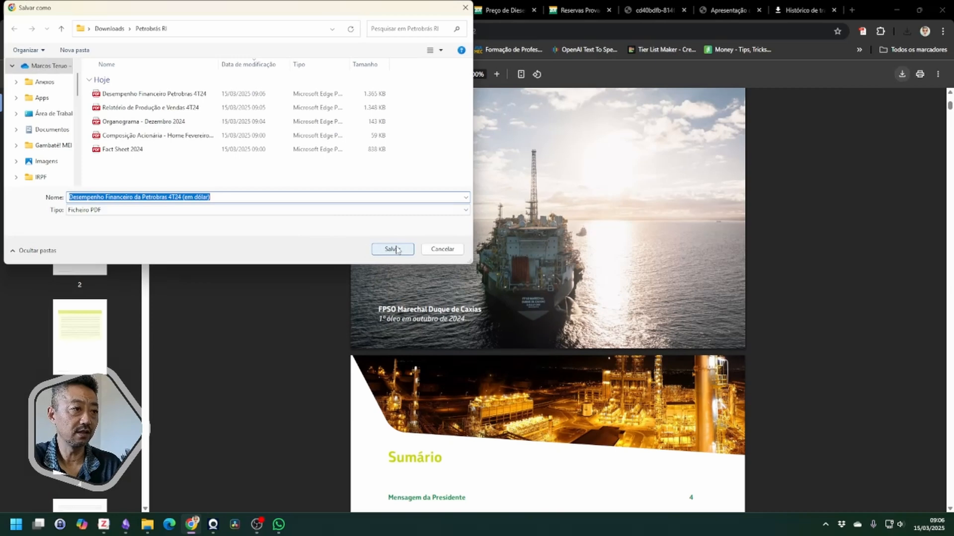
left_click(394, 250)
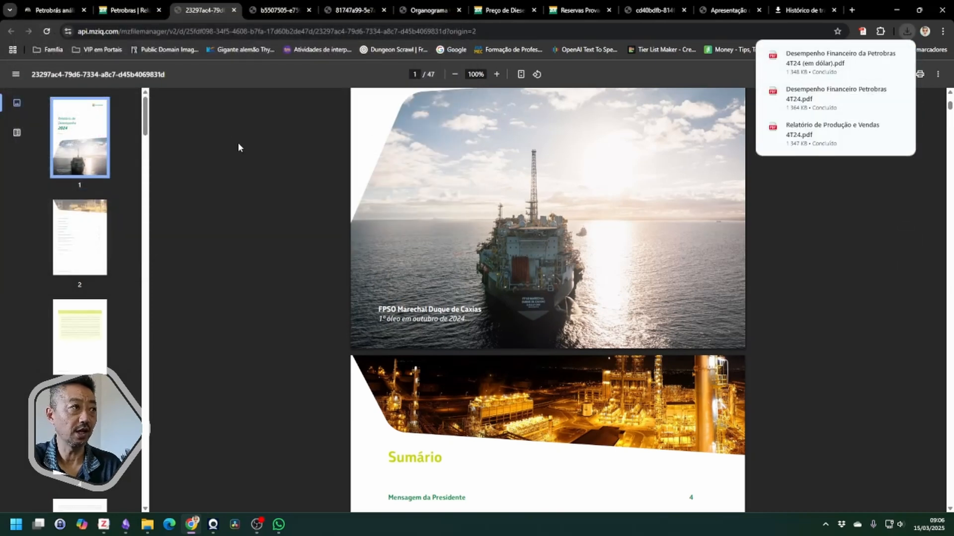
Step: Return to the Petrobrás análise notebook and upload all six PDFs from the Petrobrás RI folder as sources
left_click(78, 12)
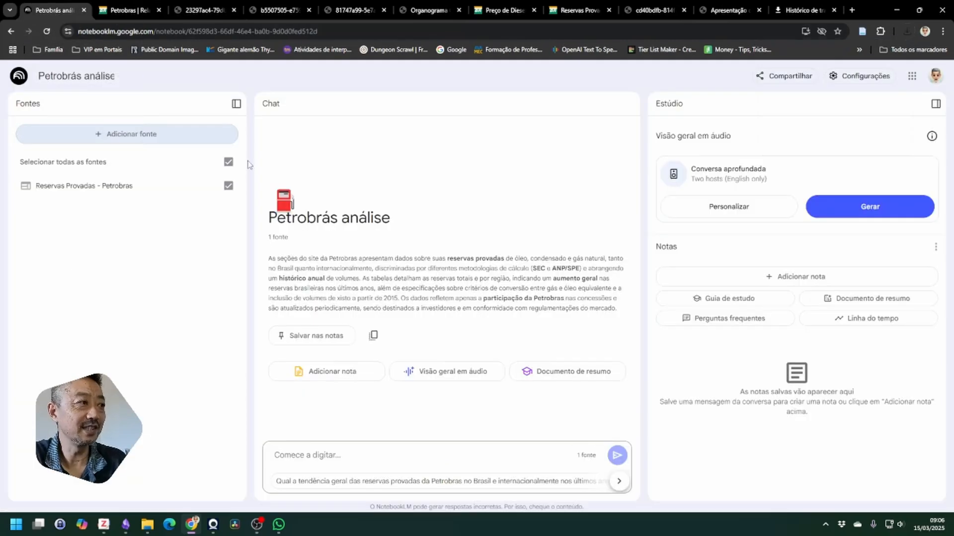
left_click(192, 134)
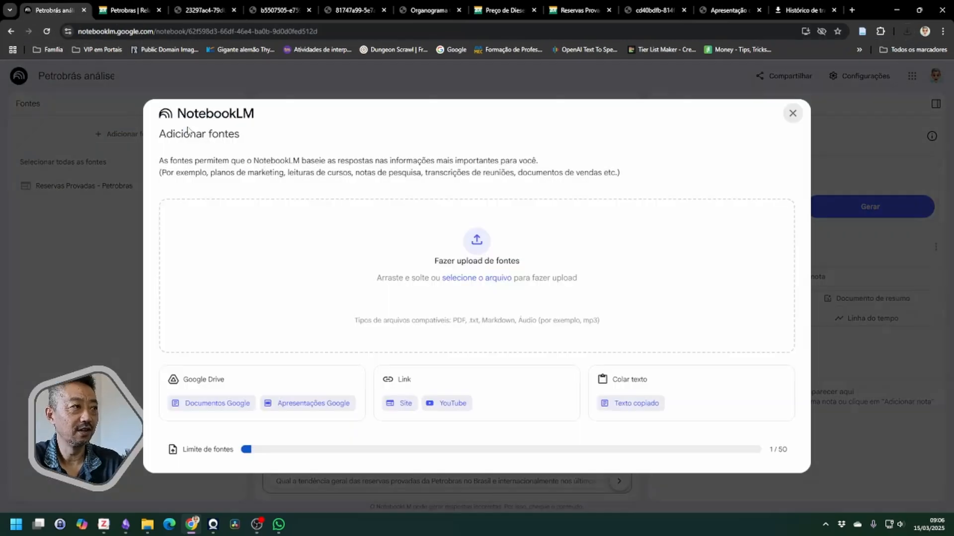
left_click(477, 242)
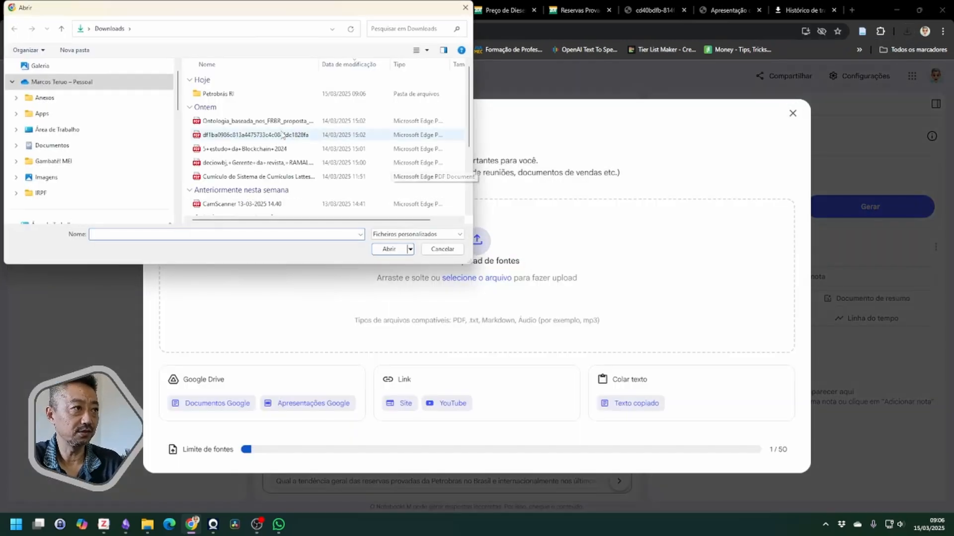
double_click(231, 94)
left_click(246, 96)
left_click(234, 164, "shift")
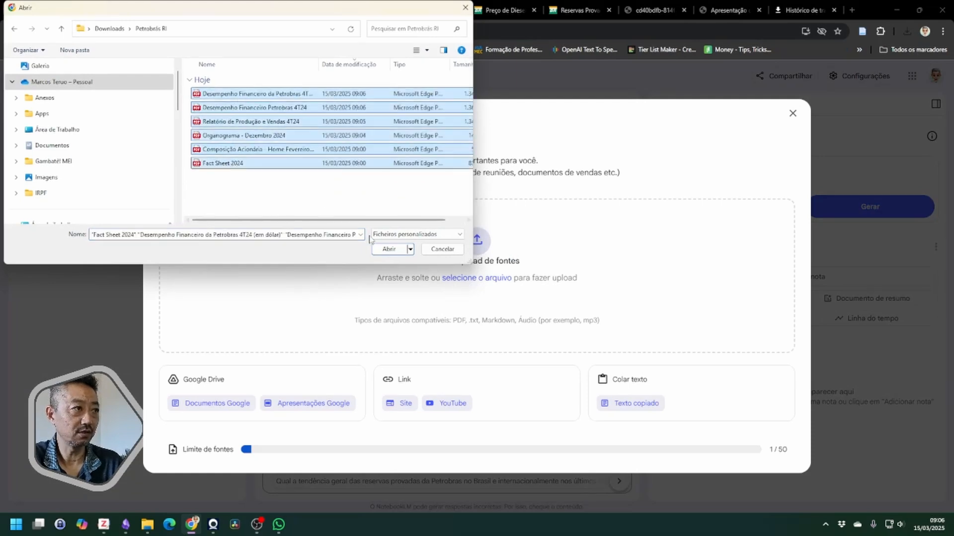
left_click(397, 253)
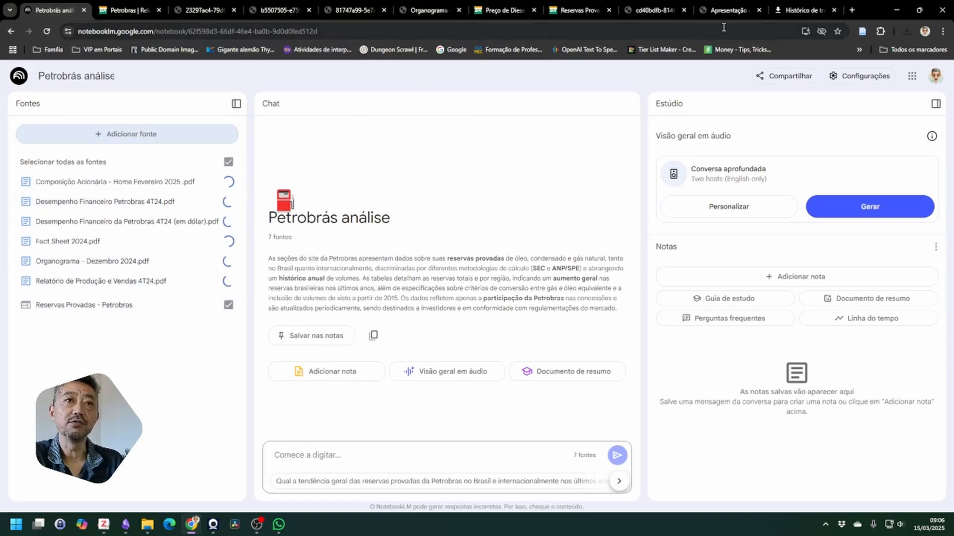
Step: Review the browser's download history and the Central de Resultados documents on the investor site
left_click(805, 10)
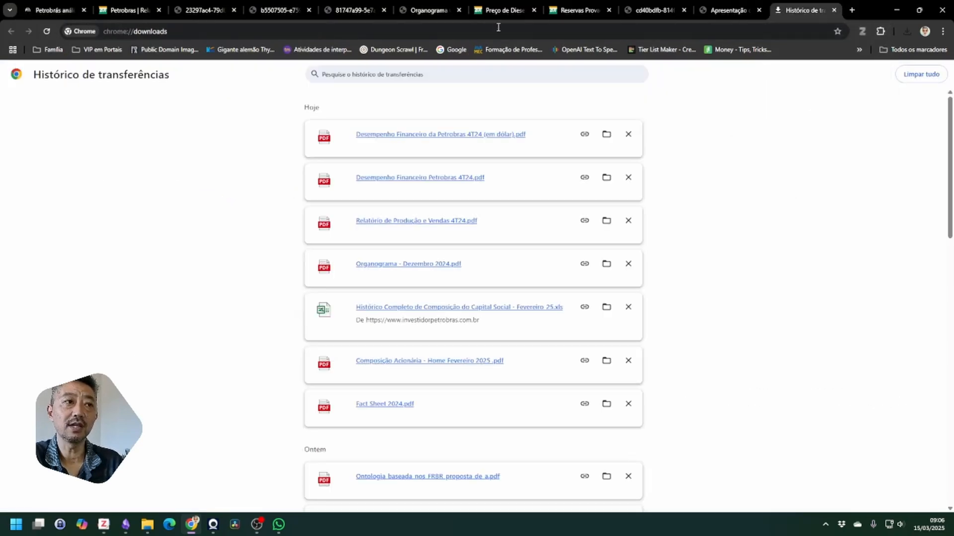
left_click(446, 32)
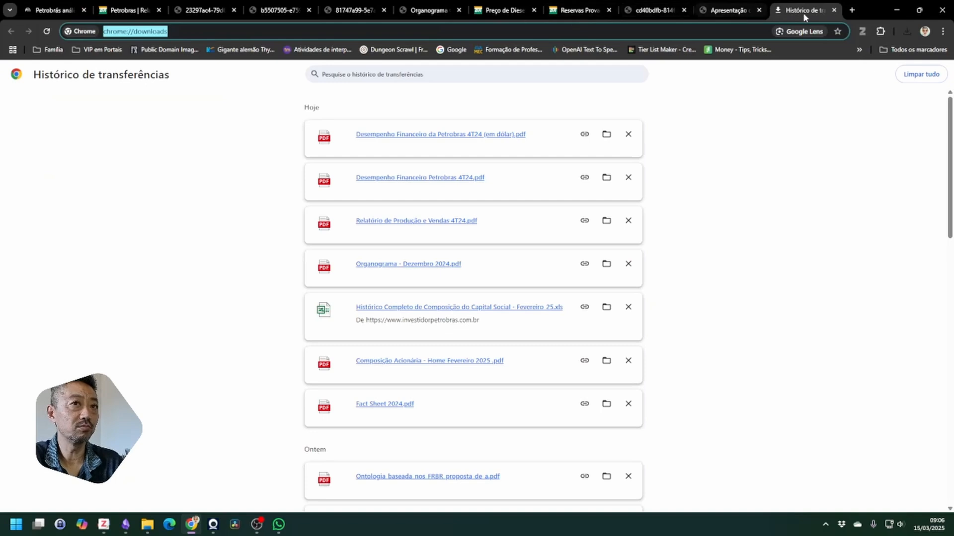
left_click(127, 9)
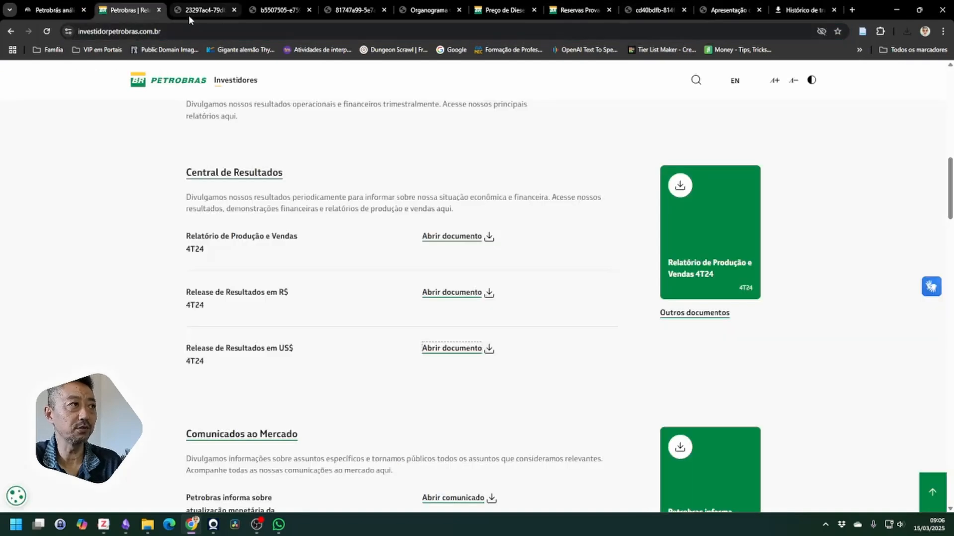
left_click(191, 14)
Step: Return to the Petrobrás análise notebook and generate a Documento de resumo from all its sources
left_click(53, 10)
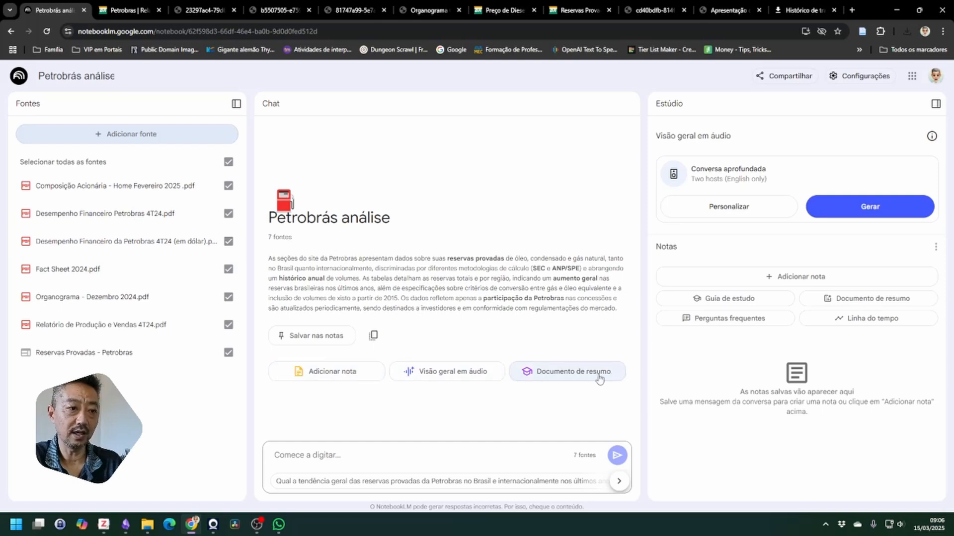
left_click(567, 378)
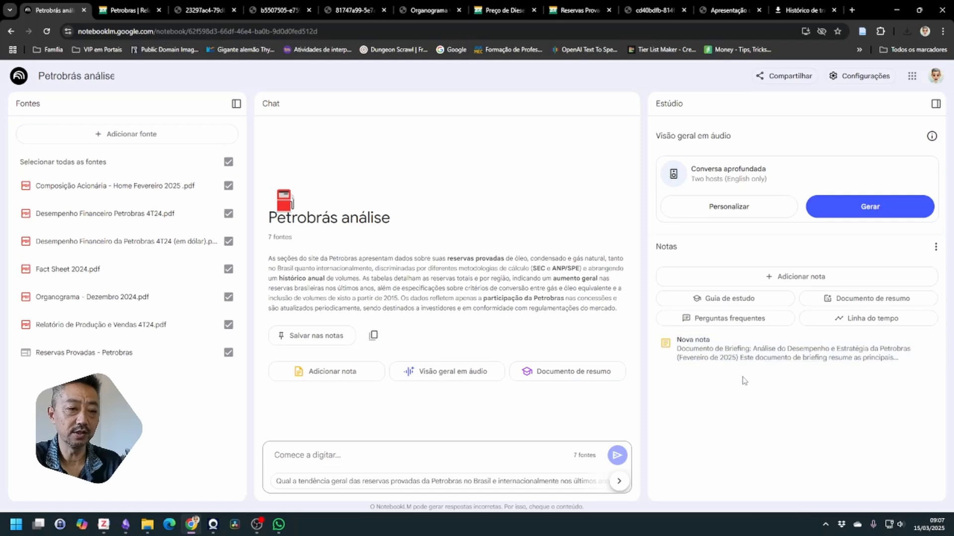
Step: Open the generated briefing note and read its Composição Acionária section, highlighting the Implicações paragraph
left_click(722, 358)
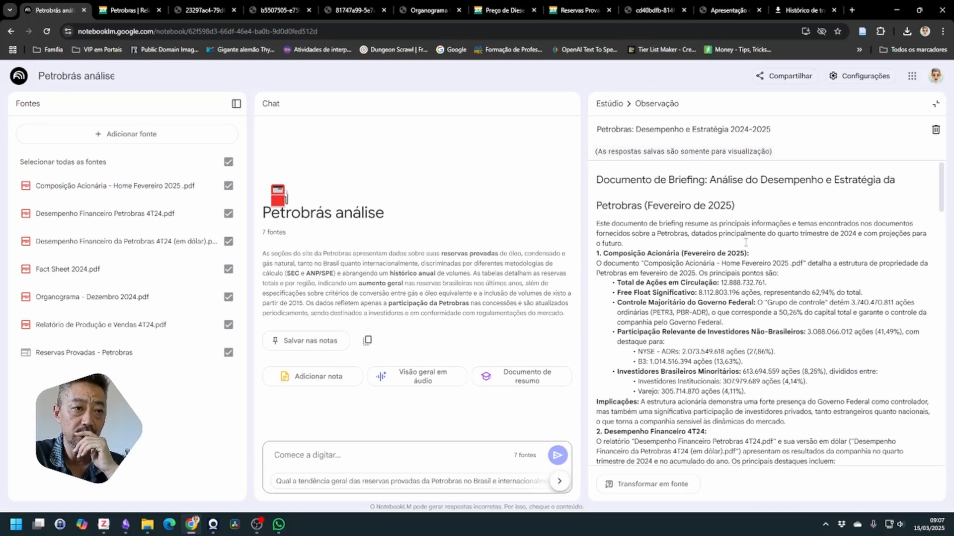
scroll(745, 242, "down", 1)
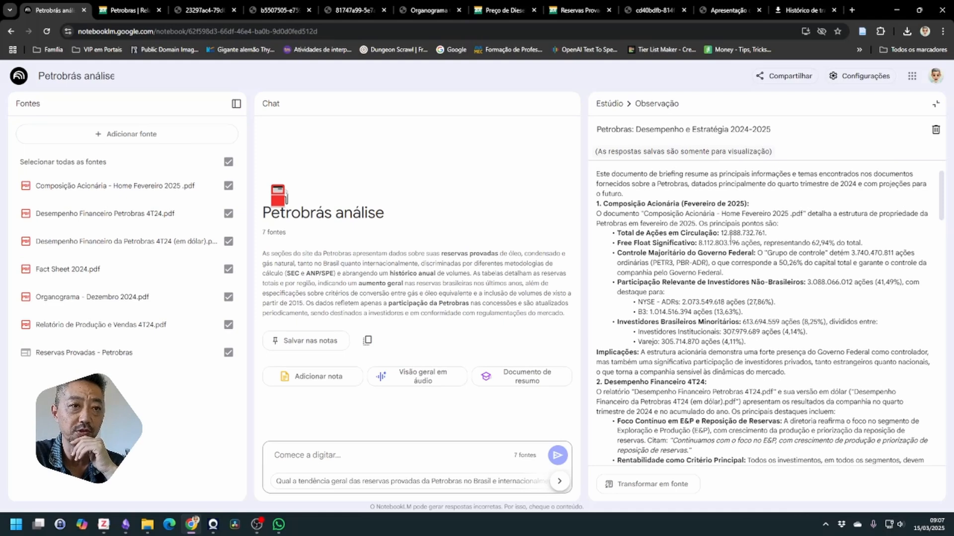
scroll(699, 253, "down", 2)
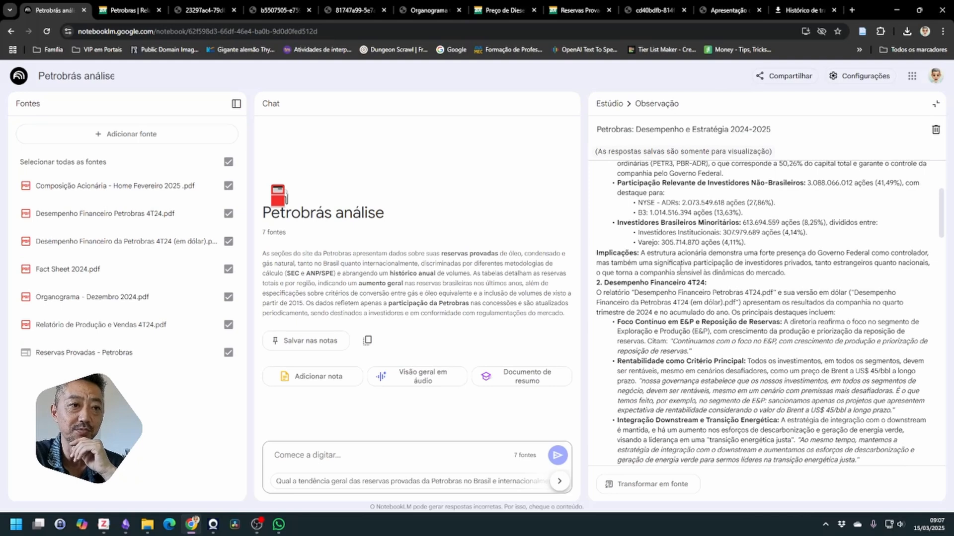
scroll(680, 268, "up", 3)
scroll(681, 264, "down", 3)
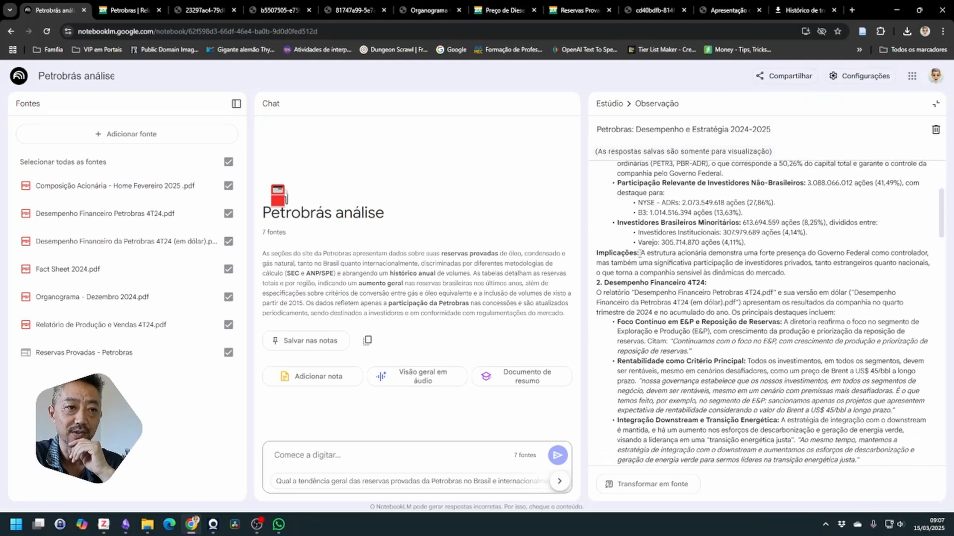
left_click_drag(596, 254, 785, 273)
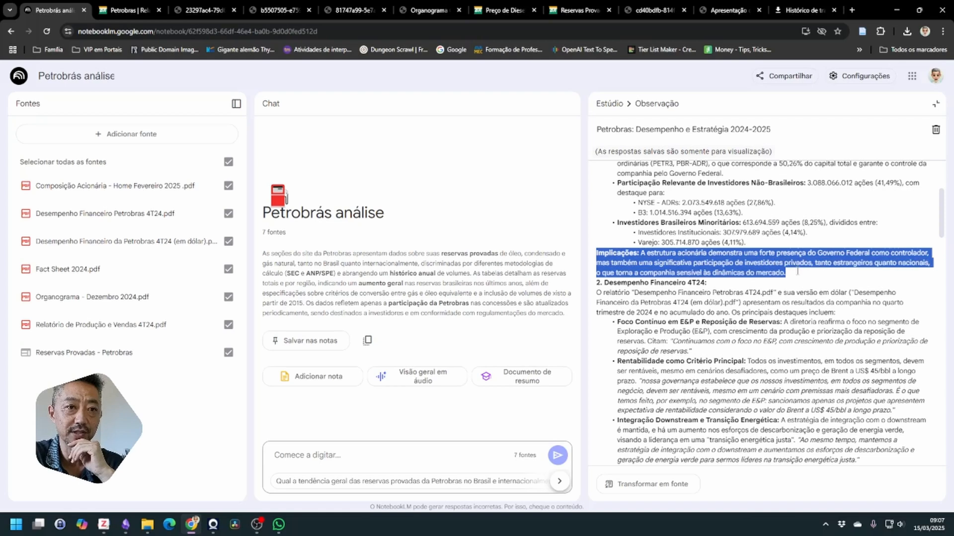
scroll(764, 231, "up", 2)
scroll(764, 232, "up", 1)
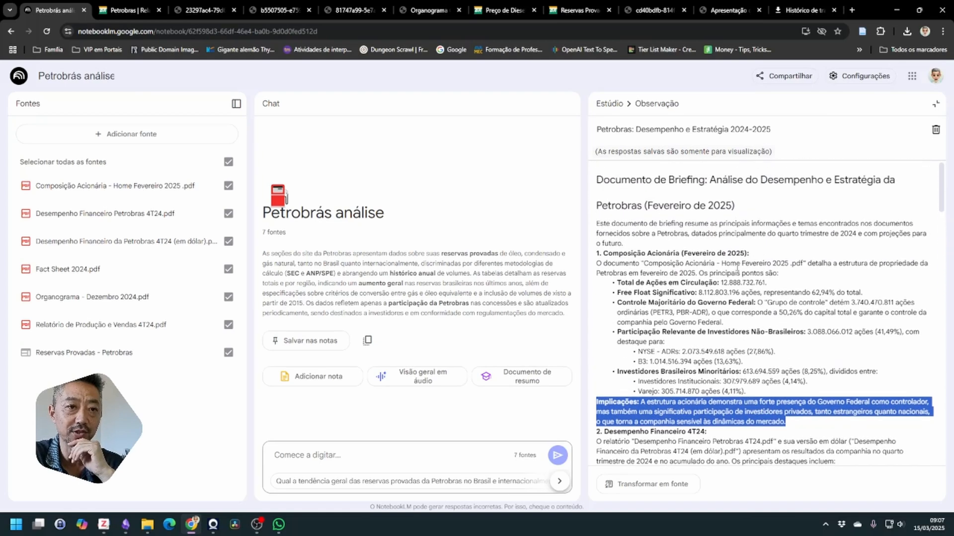
scroll(732, 262, "down", 2)
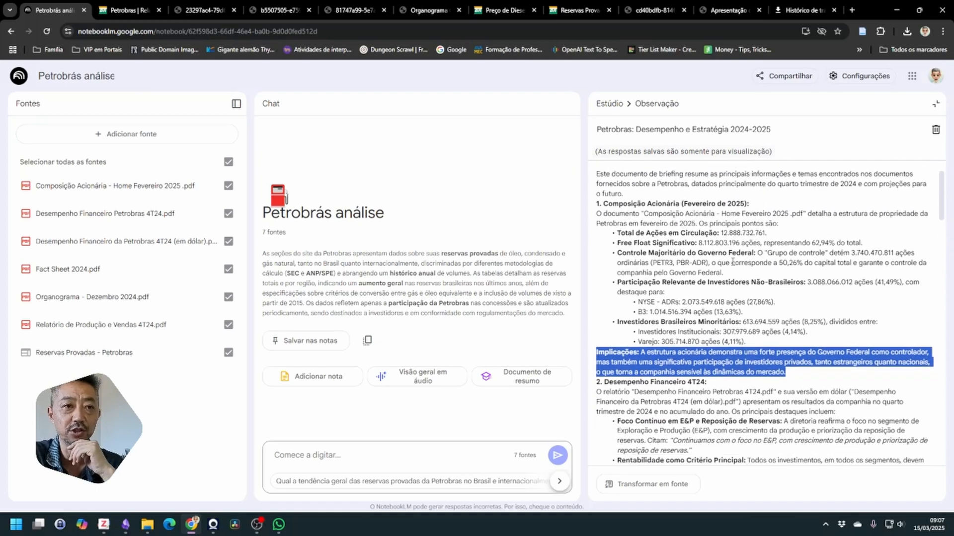
scroll(718, 263, "up", 1)
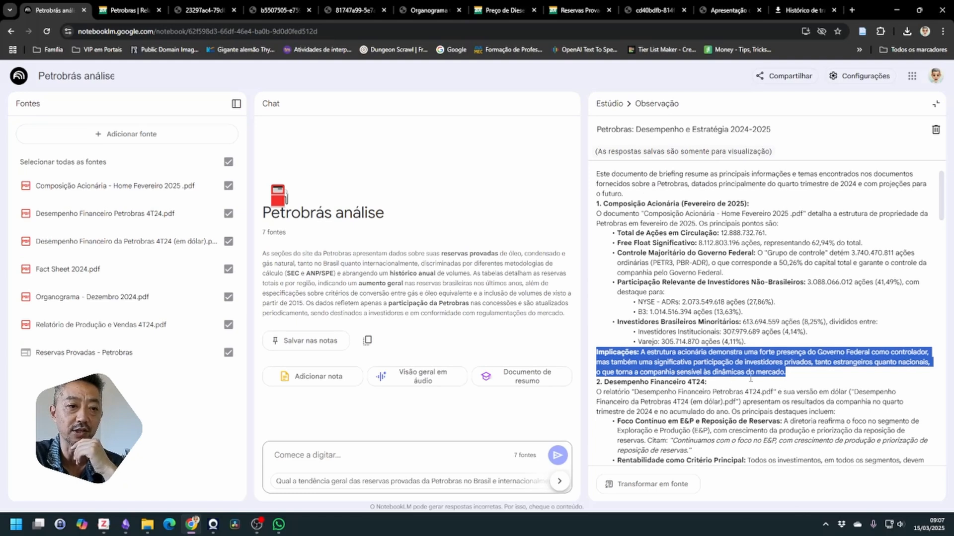
left_click(766, 379)
left_click_drag(787, 373, 596, 357)
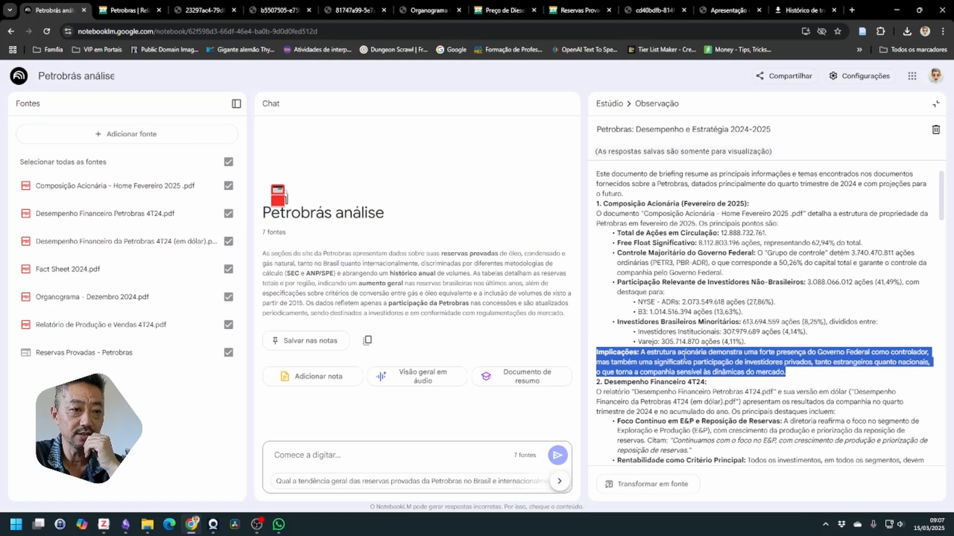
Step: Read the Desempenho Financeiro 4T24 section of the briefing through to its Implicações paragraph
scroll(684, 356, "down", 2)
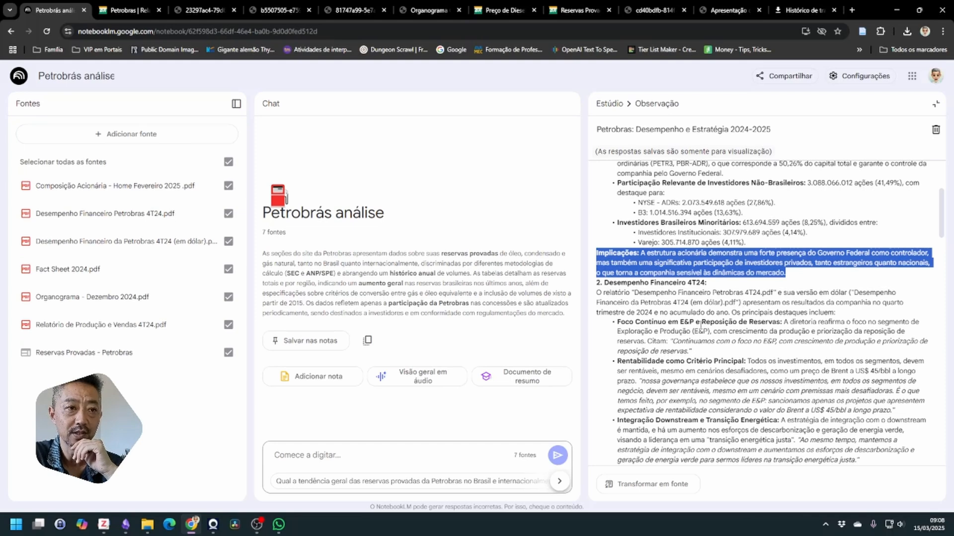
left_click(689, 304)
scroll(688, 303, "down", 2)
scroll(688, 303, "up", 2)
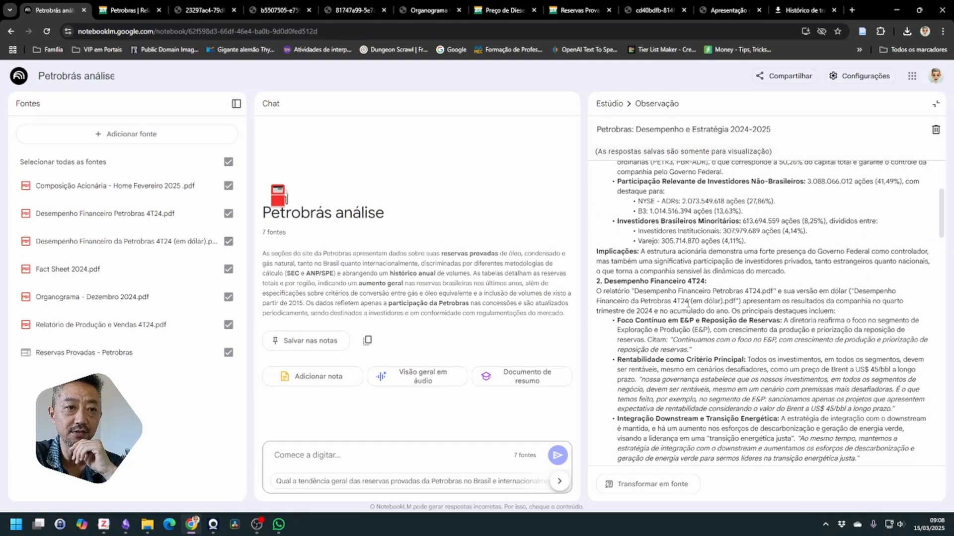
scroll(688, 303, "down", 10)
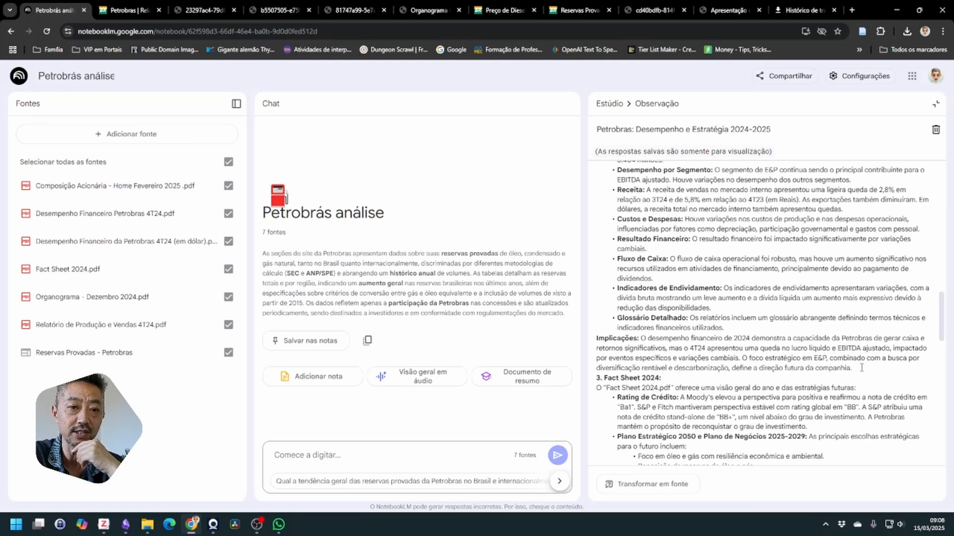
left_click_drag(852, 369, 596, 338)
left_click(694, 365)
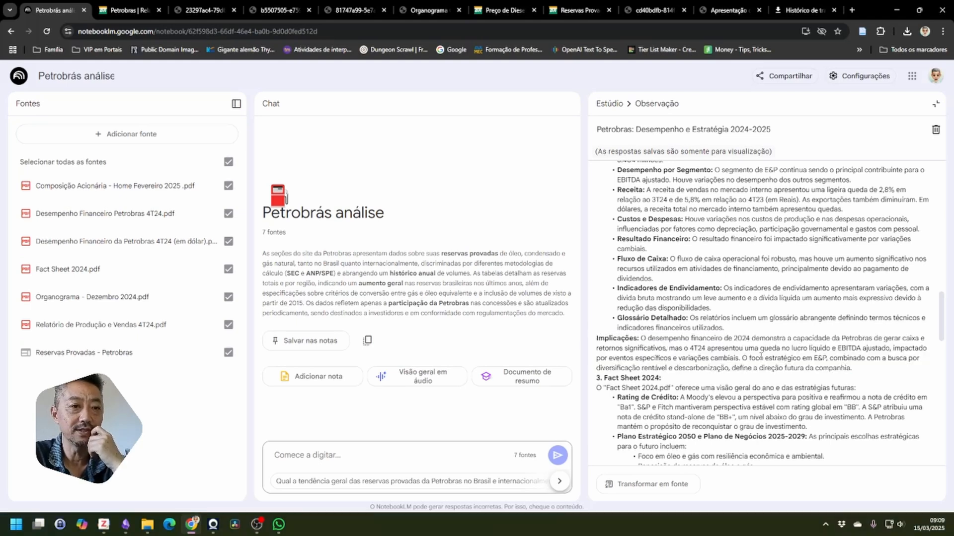
Step: Examine the briefing's Fact Sheet 2024, Relatório de Produção e Vendas 4T24 and Reservas Provadas sections
scroll(761, 356, "down", 5)
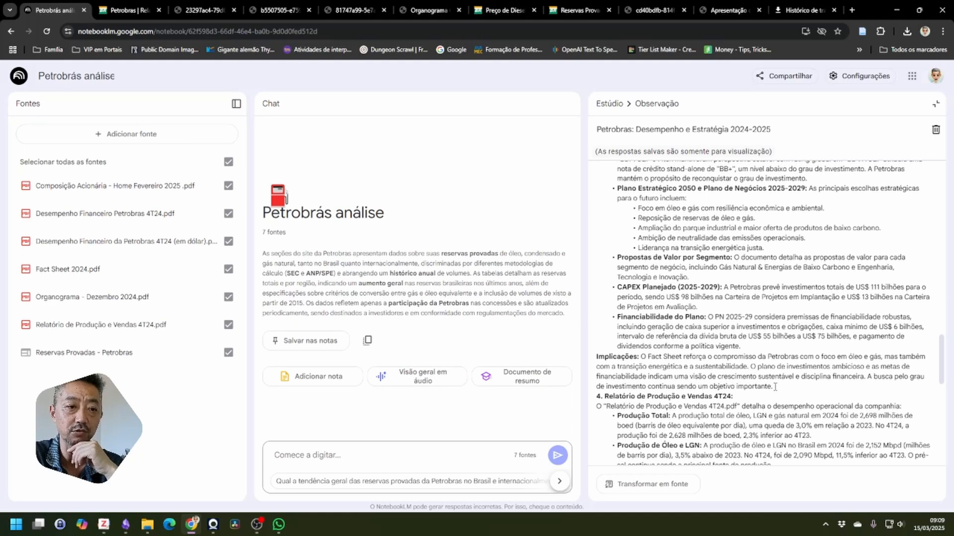
scroll(723, 359, "down", 1)
scroll(722, 358, "down", 1)
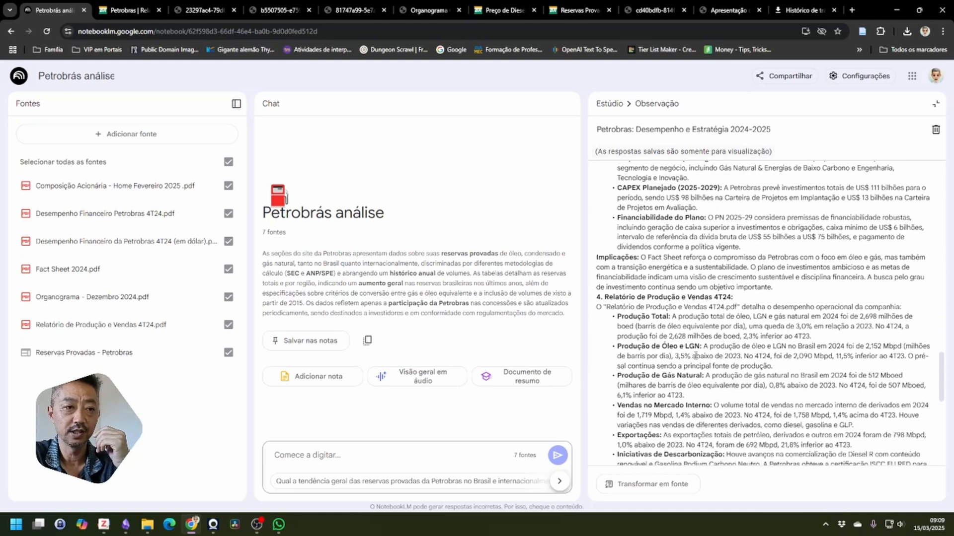
scroll(673, 301, "down", 2)
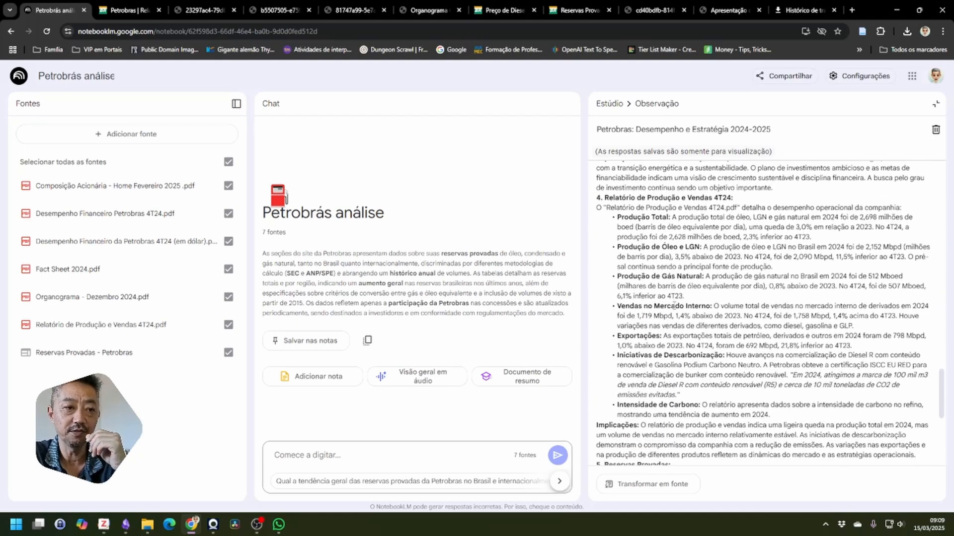
scroll(673, 310, "down", 2)
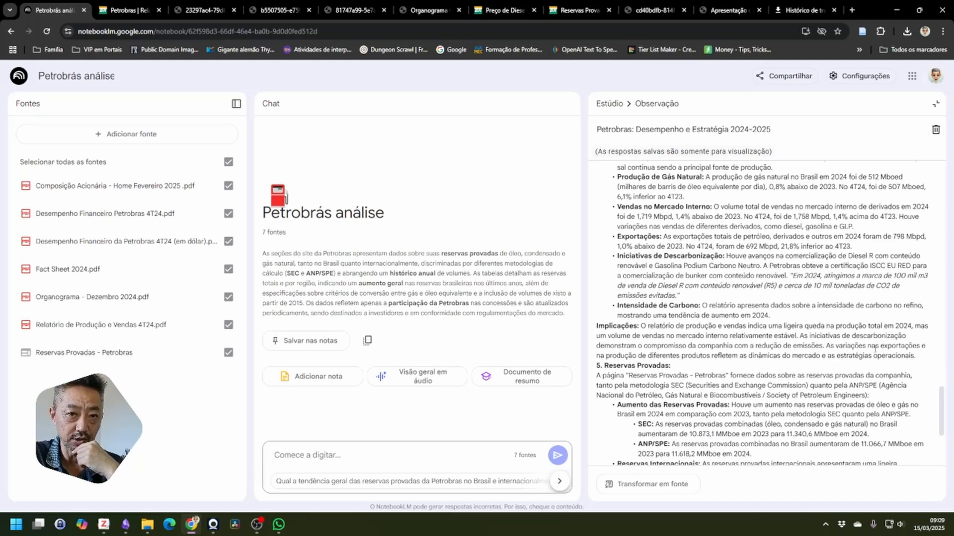
scroll(854, 358, "up", 1)
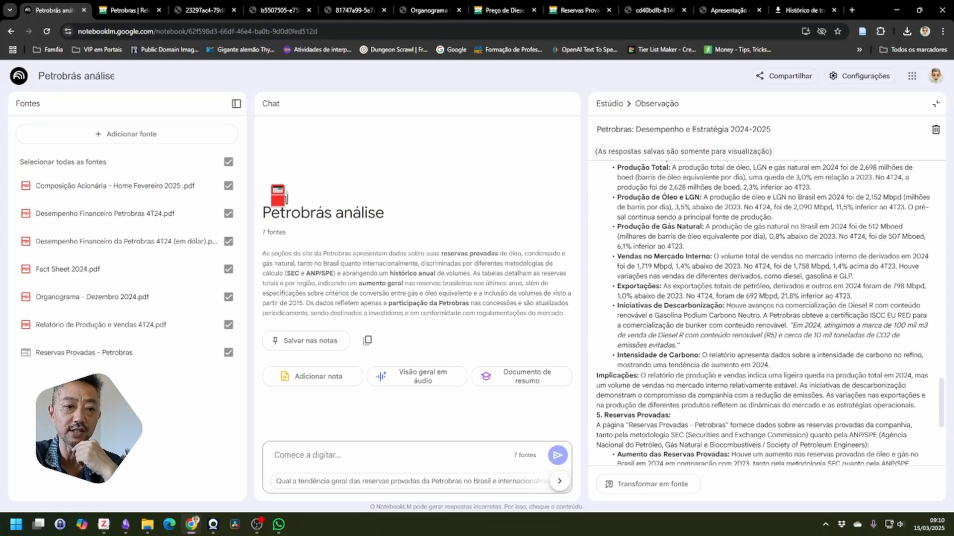
scroll(879, 404, "down", 2)
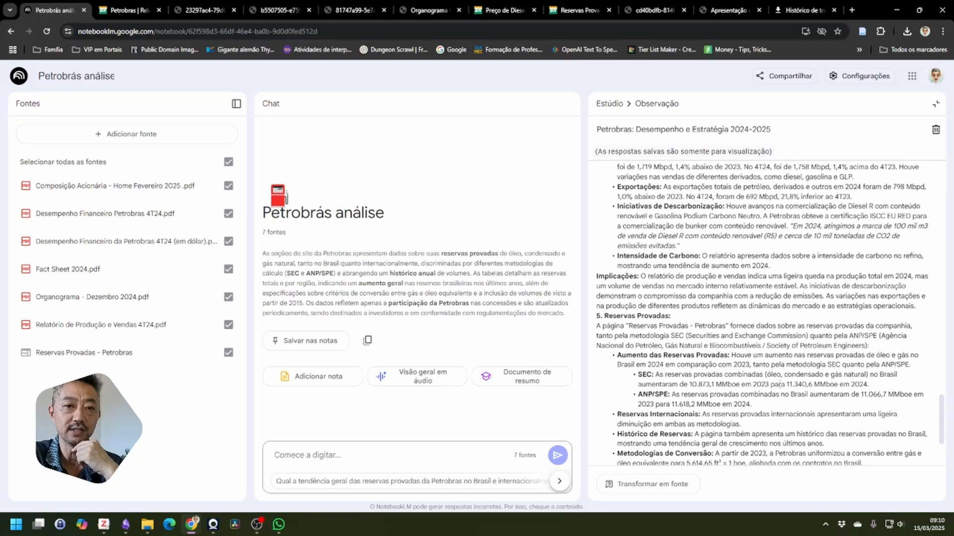
scroll(779, 385, "up", 1)
scroll(779, 384, "down", 3)
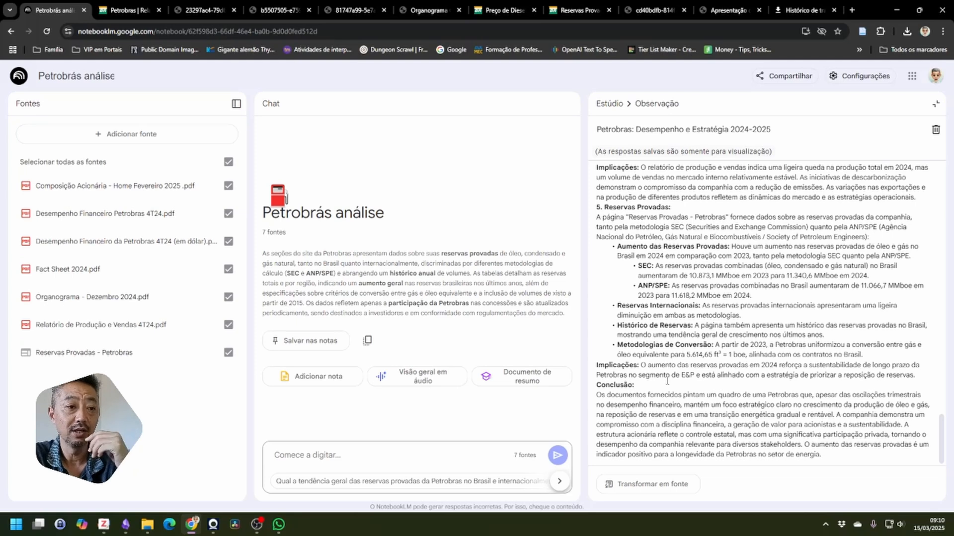
Step: Read the Reservas Provadas implications and the Conclusão, highlighting the passages on energy transition, private shareholding and reserve growth
left_click_drag(914, 374, 600, 367)
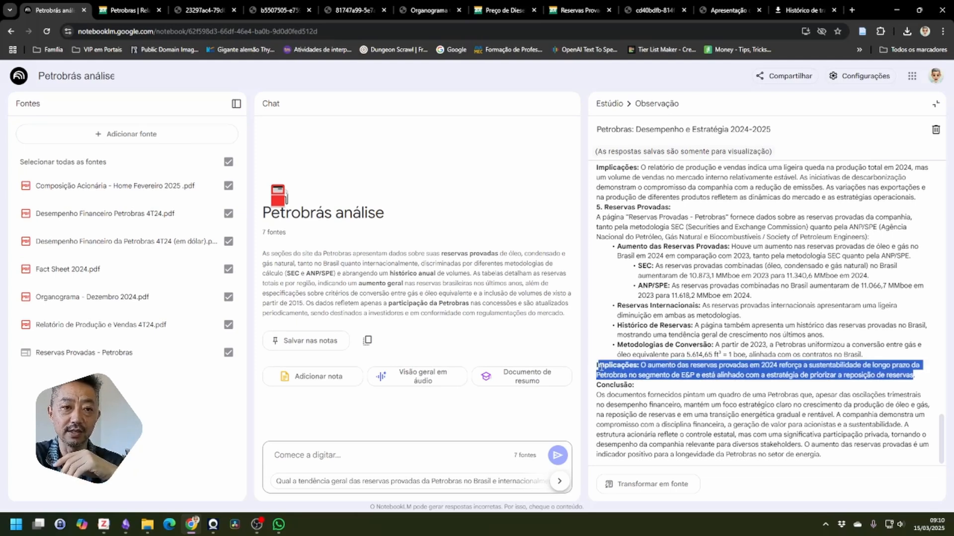
left_click(692, 406)
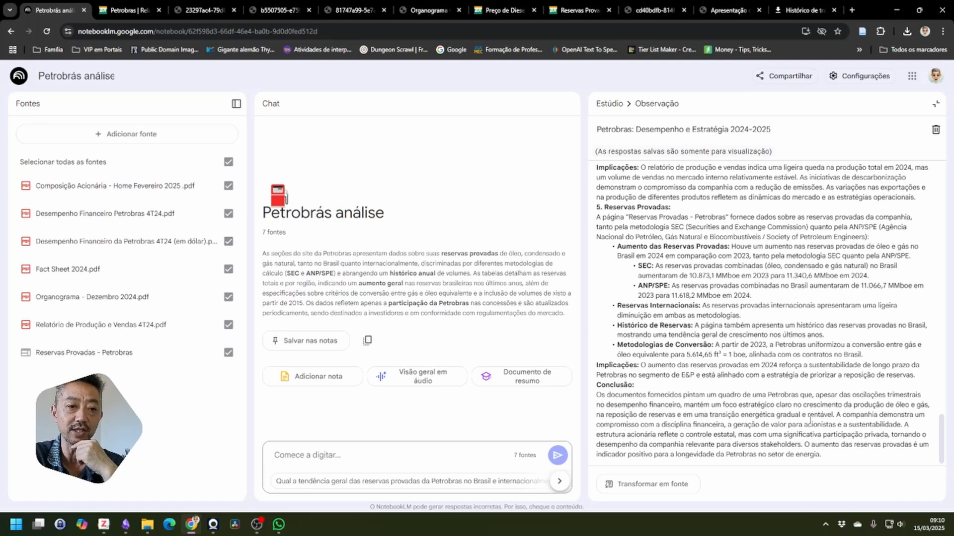
left_click_drag(832, 414, 749, 416)
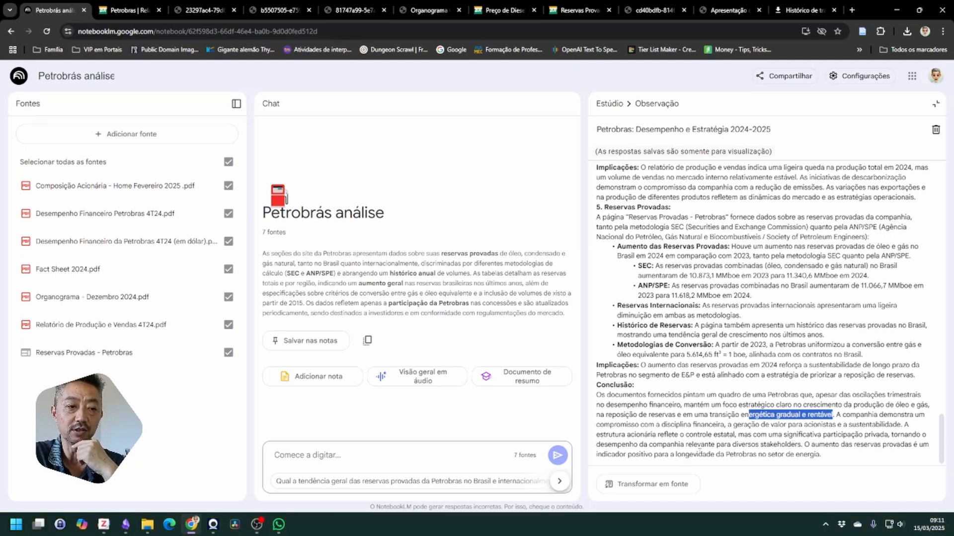
left_click_drag(803, 444, 713, 435)
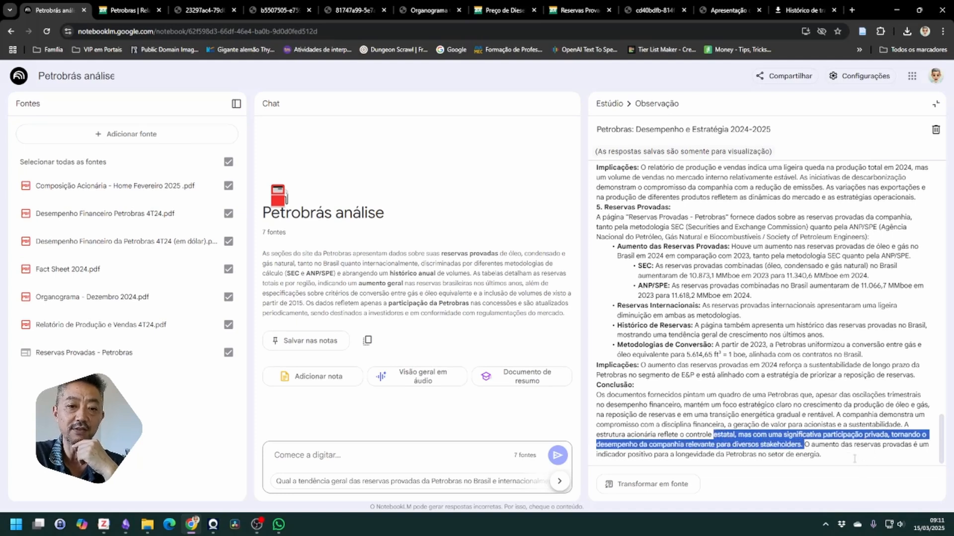
left_click_drag(834, 456, 782, 435)
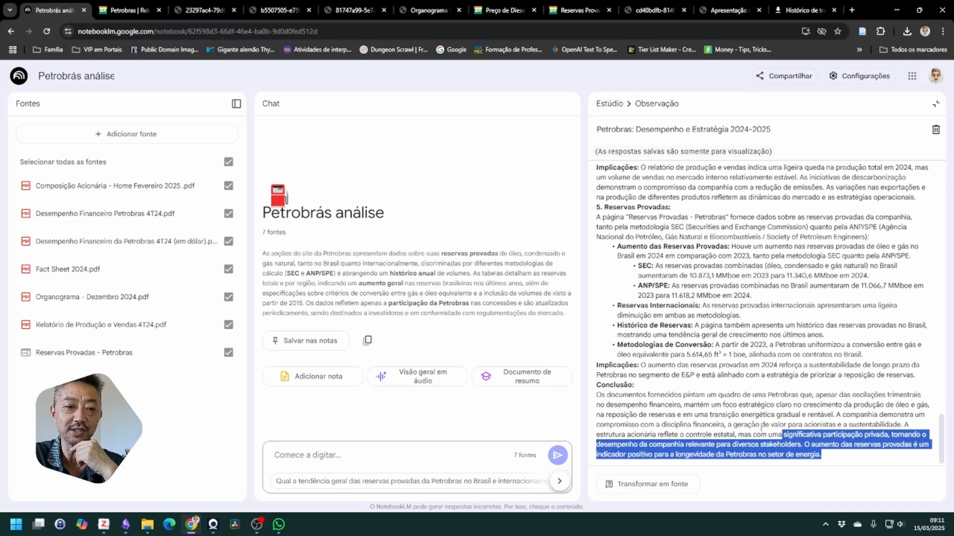
Step: Skim the whole briefing document again, from its opening to the Conclusão and back through the middle sections
scroll(706, 411, "up", 15)
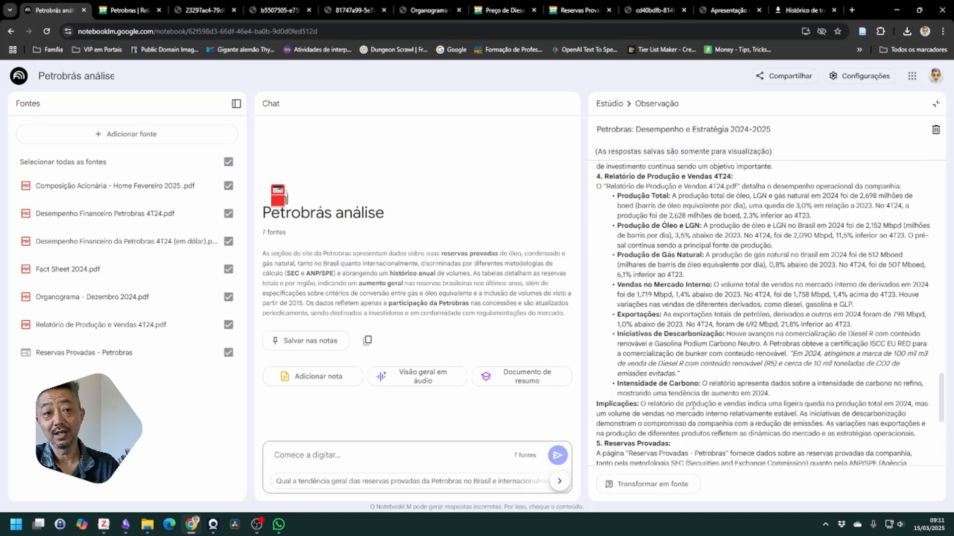
scroll(651, 307, "up", 5)
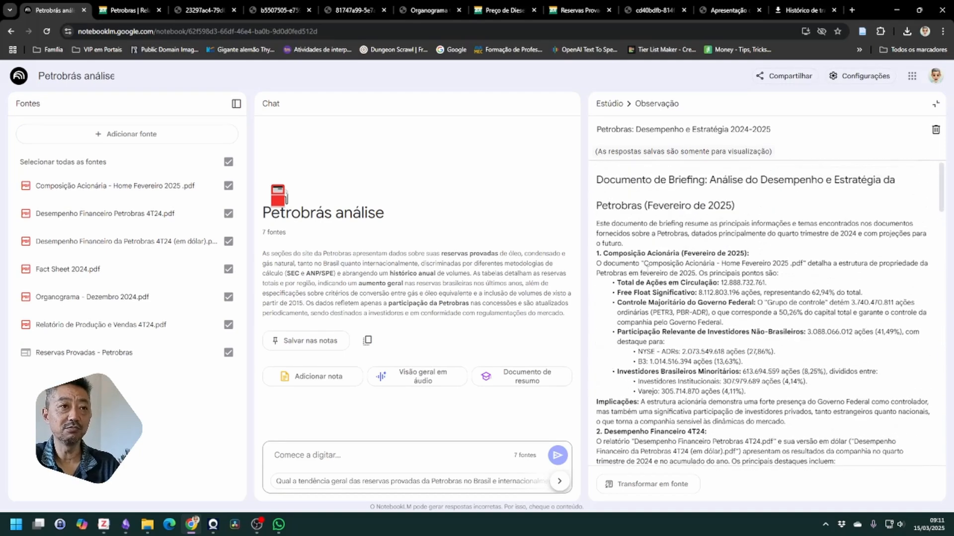
scroll(641, 338, "down", 20)
left_click(632, 363)
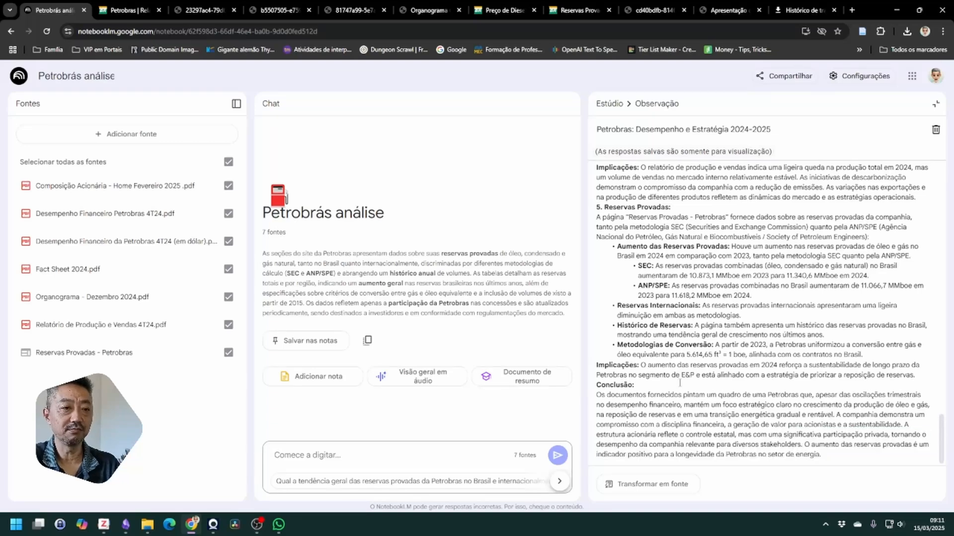
scroll(667, 348, "up", 1)
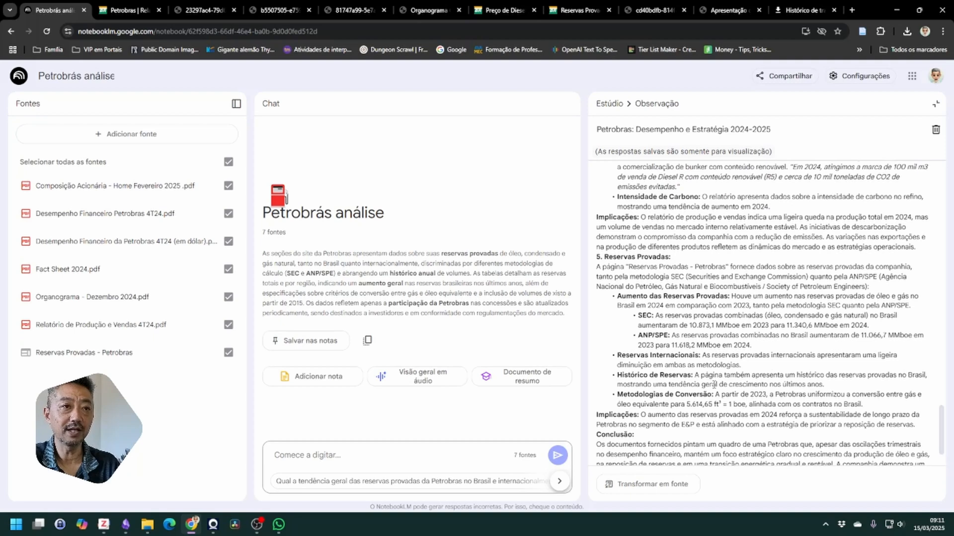
scroll(713, 385, "up", 10)
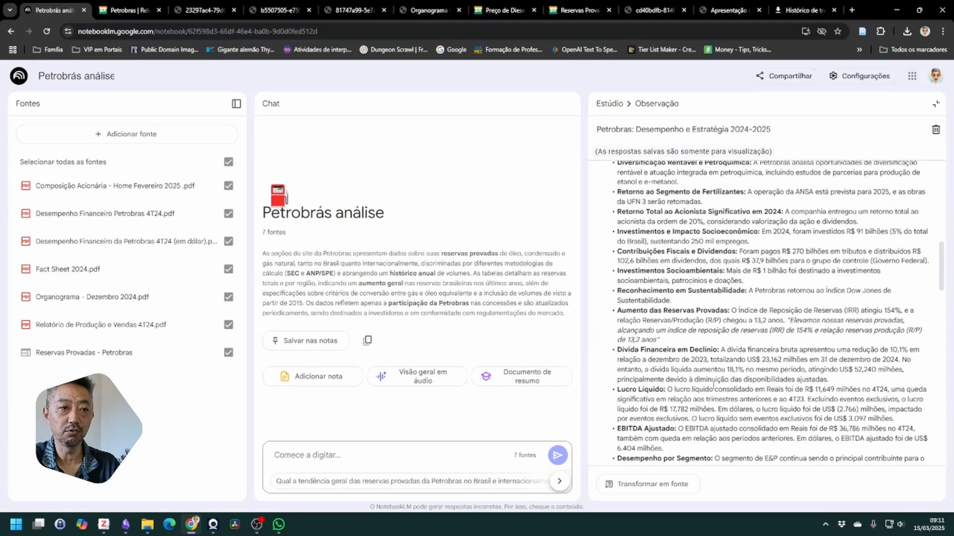
scroll(713, 385, "down", 8)
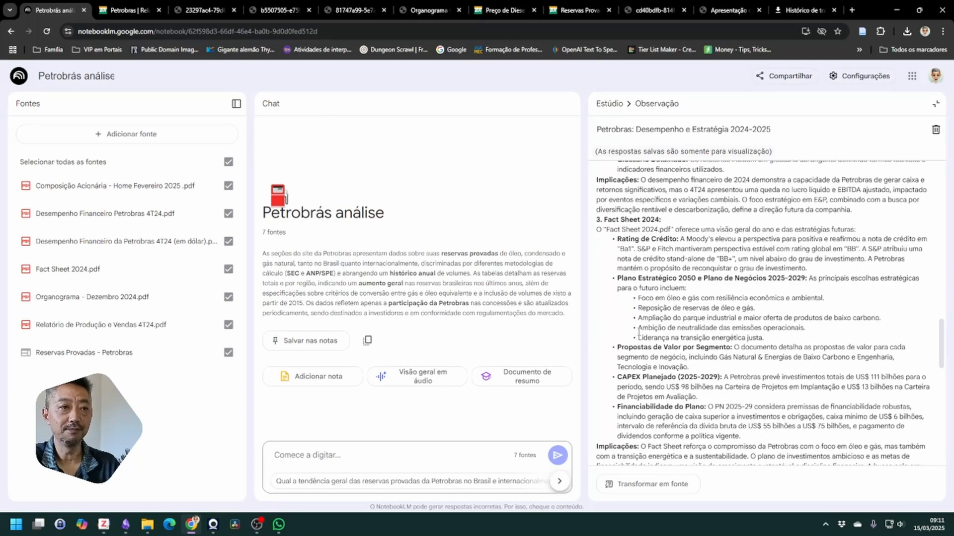
scroll(638, 331, "down", 4)
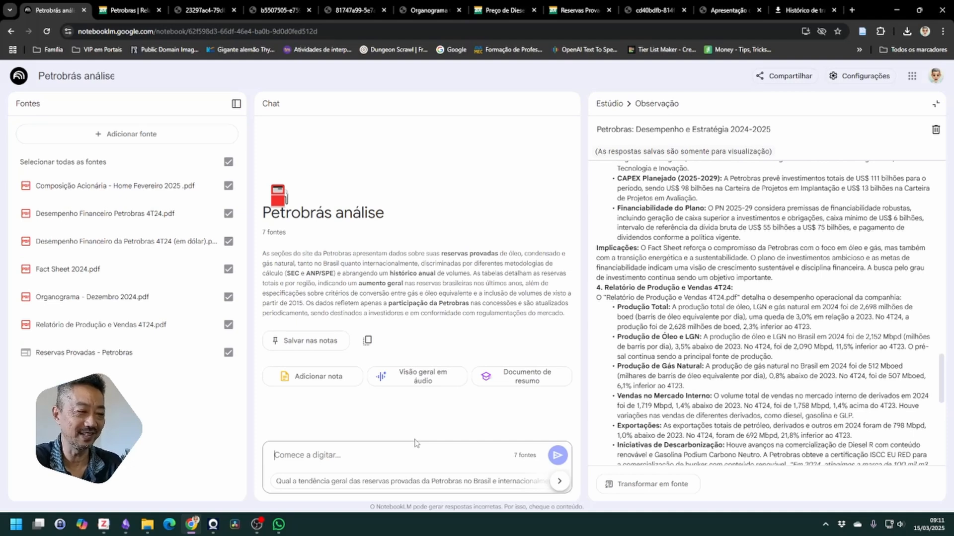
Step: Ask the notebook chat "Vale a pena investir na empresa?"
type("Vale")
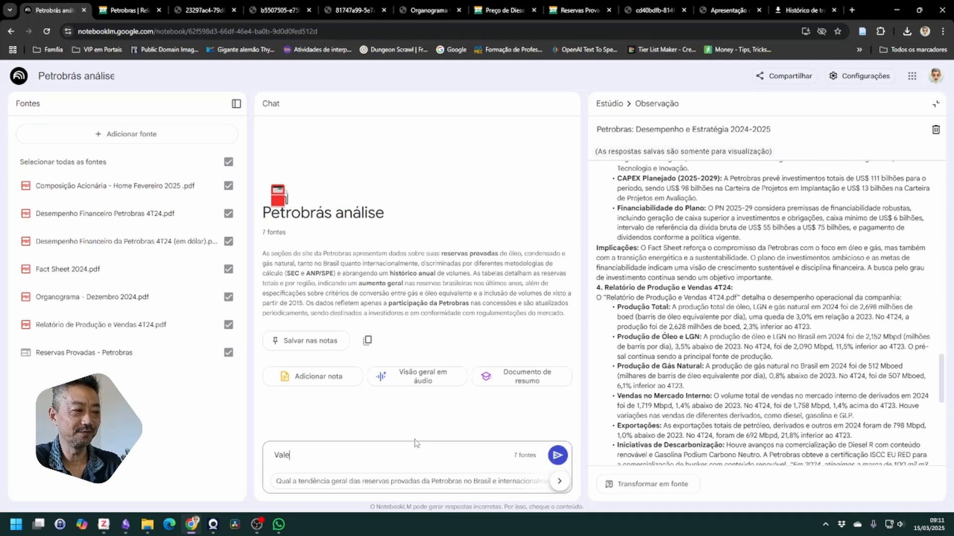
type(" a pena invest")
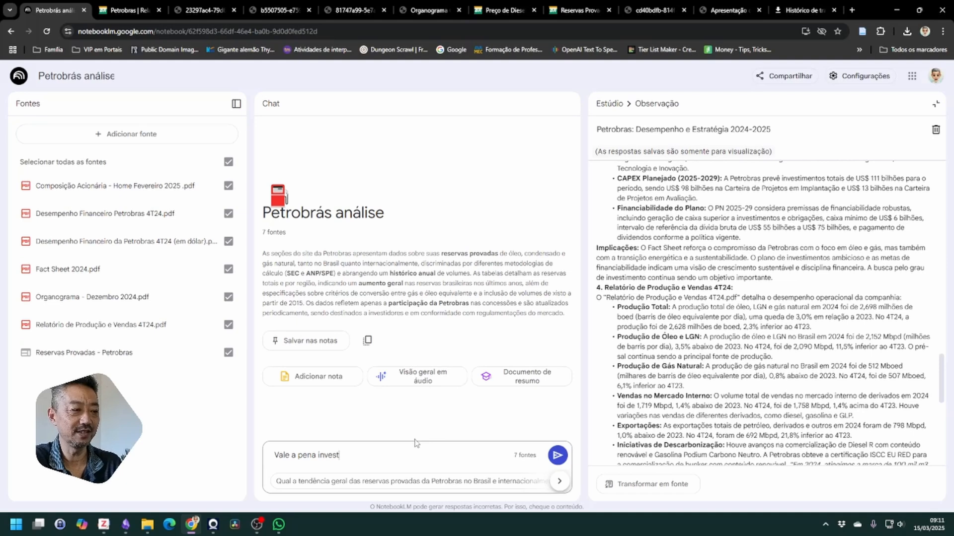
type("ir na empresa?")
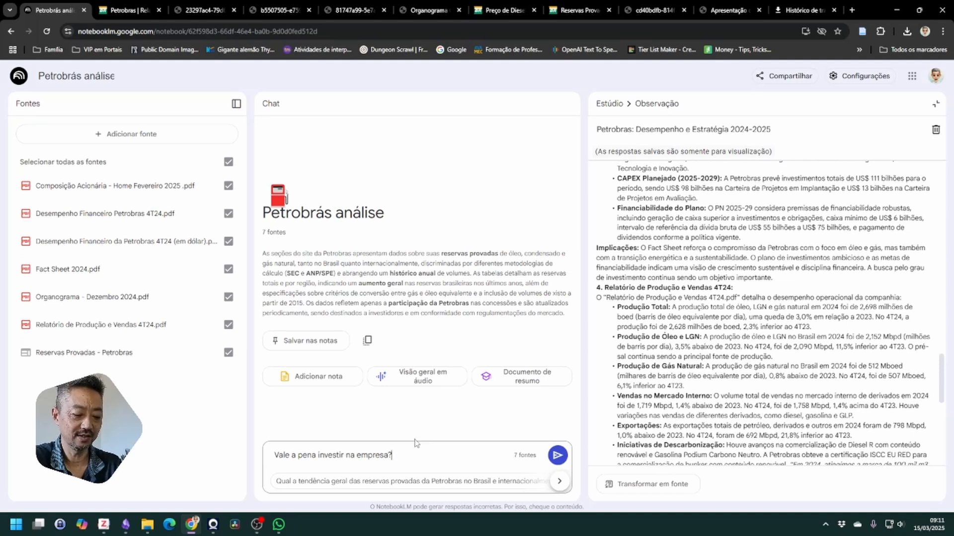
key("Return")
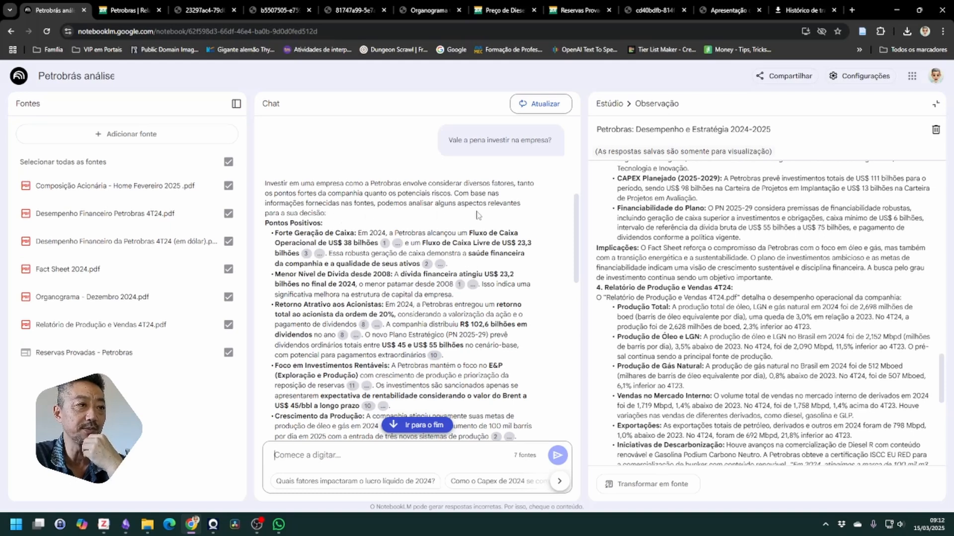
Step: Read the Pontos Positivos of the chat answer, highlighting the headings on the lowest debt level since 2008 and the attractive shareholder return
scroll(420, 216, "down", 1)
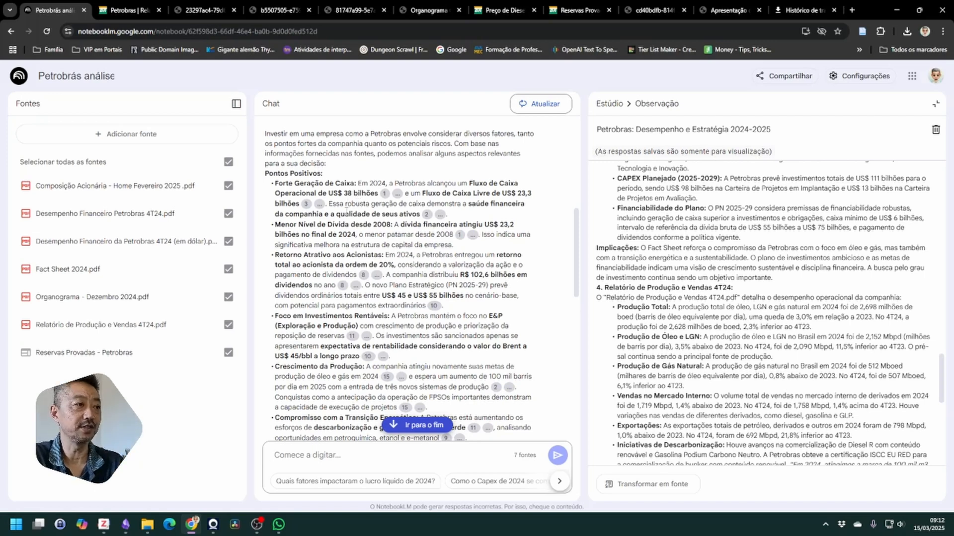
scroll(356, 194, "down", 1)
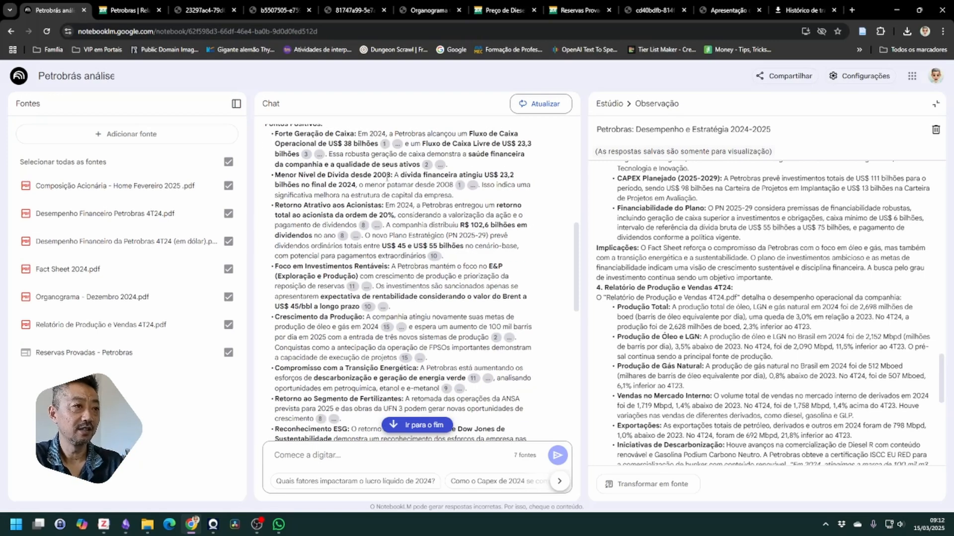
left_click_drag(387, 177, 286, 176)
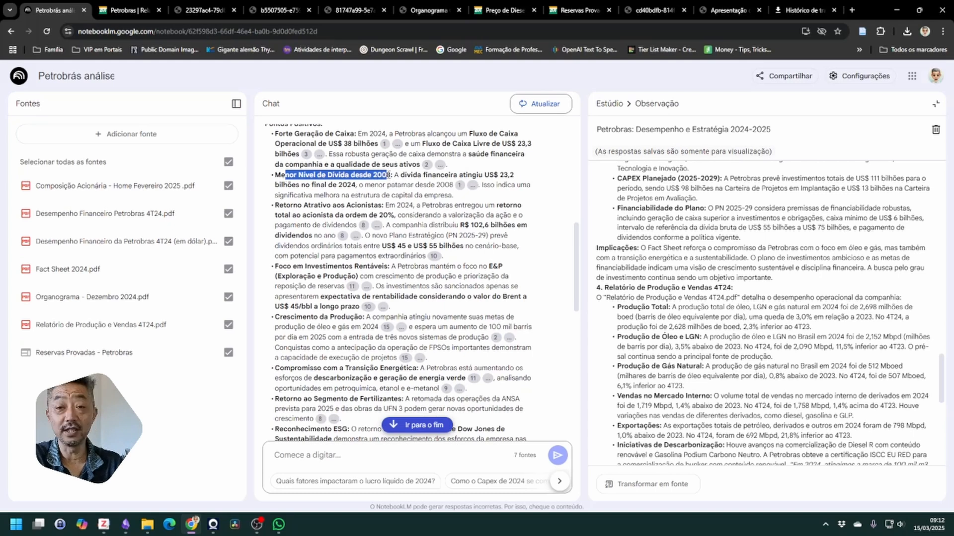
scroll(382, 206, "down", 1)
left_click_drag(384, 155, 272, 155)
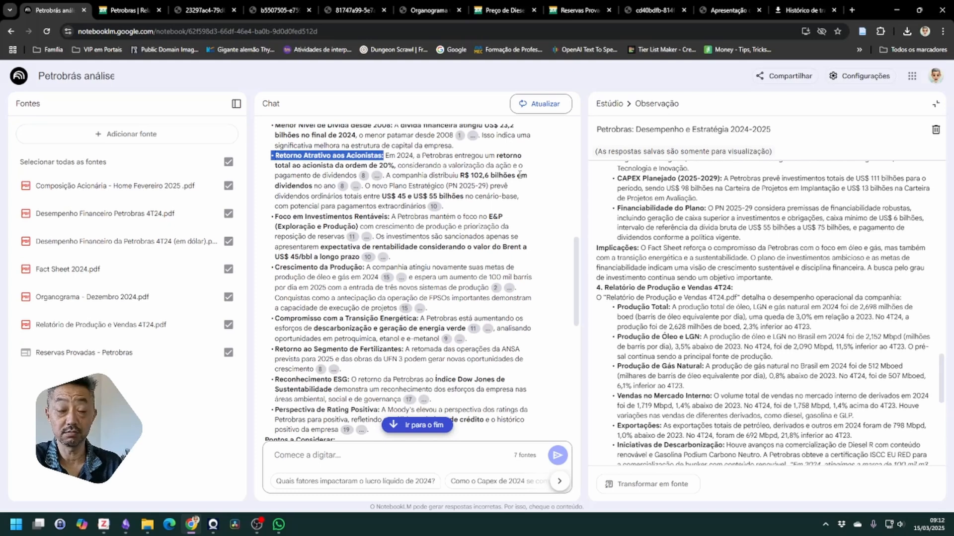
scroll(514, 178, "down", 1)
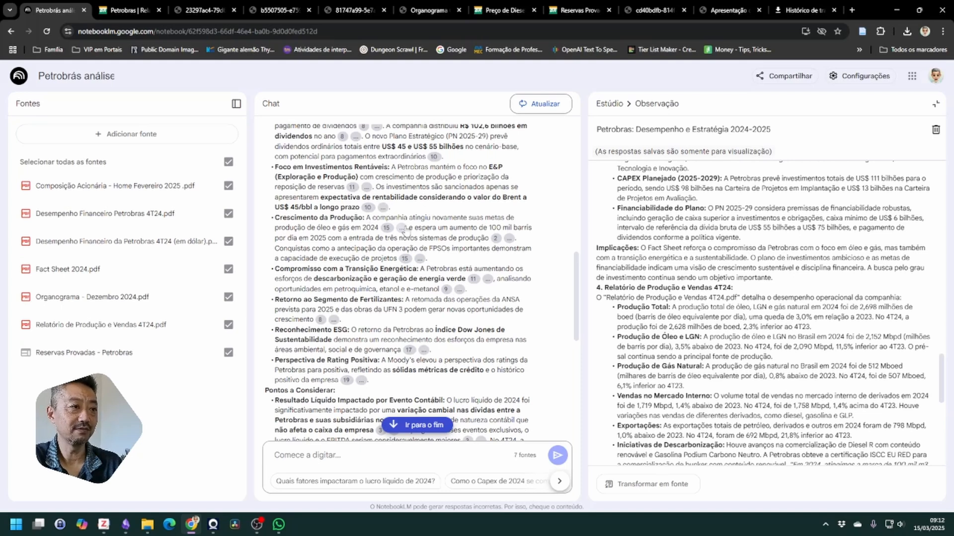
scroll(478, 226, "down", 2)
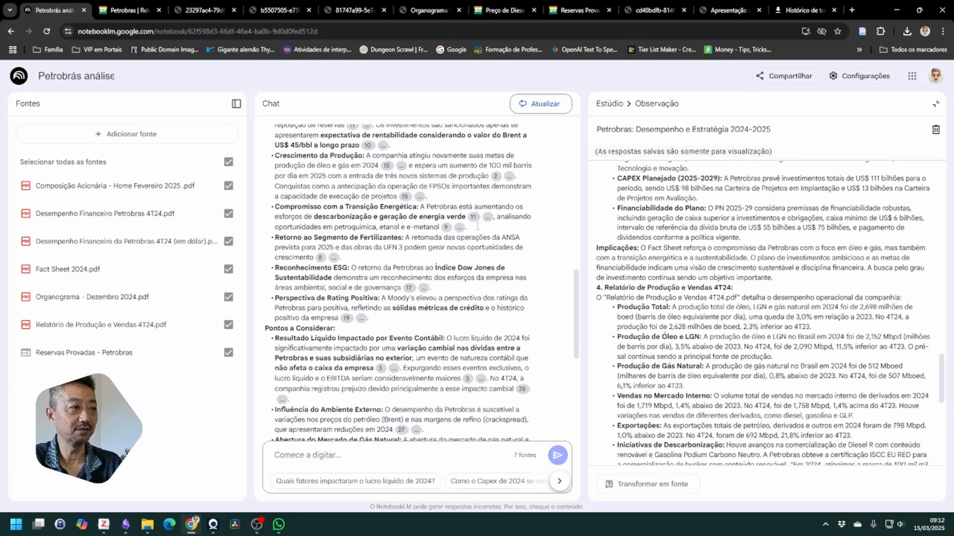
scroll(306, 178, "down", 1)
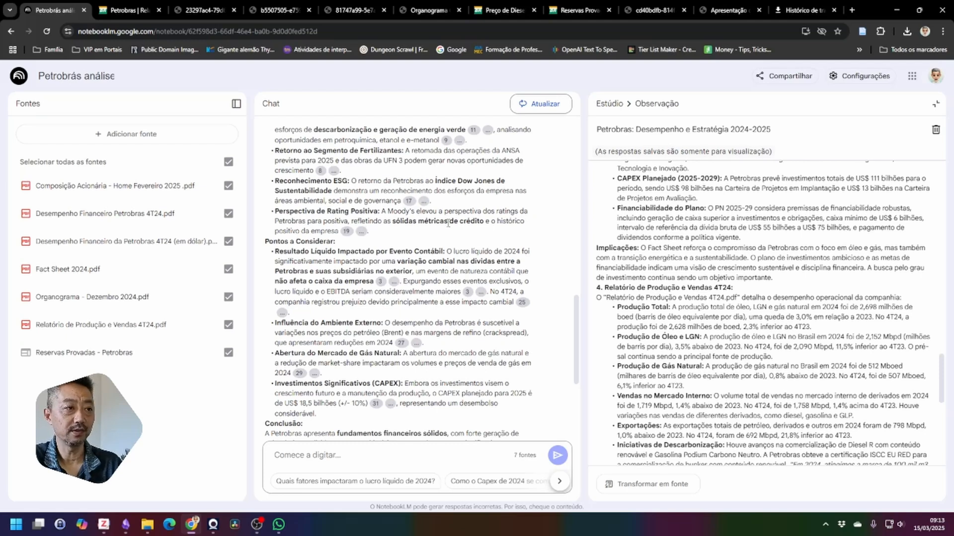
Step: Examine the Resultado Líquido Impactado por Evento Contábil item under Pontos a Considerar, highlighting its heading and the passages on foreign subsidiaries and excluded events
scroll(447, 221, "down", 1)
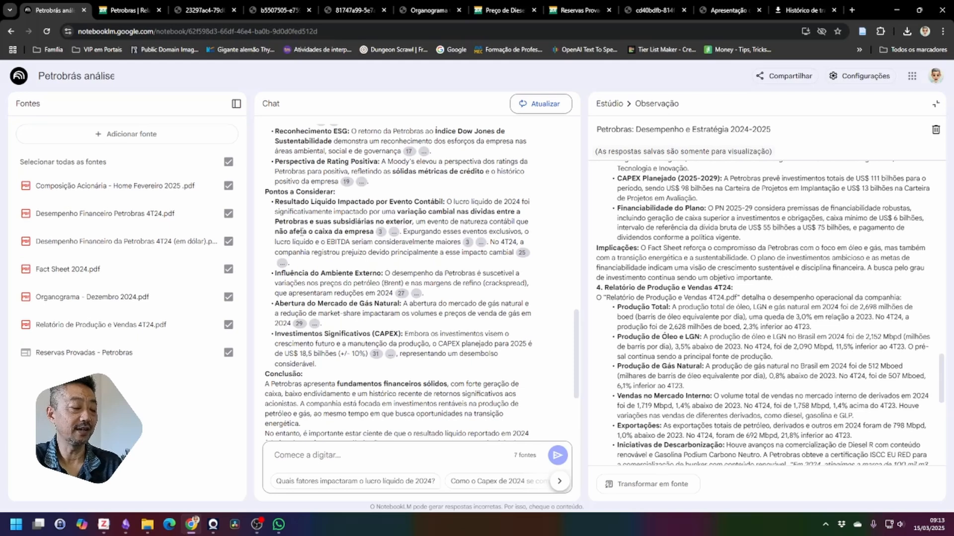
left_click_drag(441, 201, 274, 202)
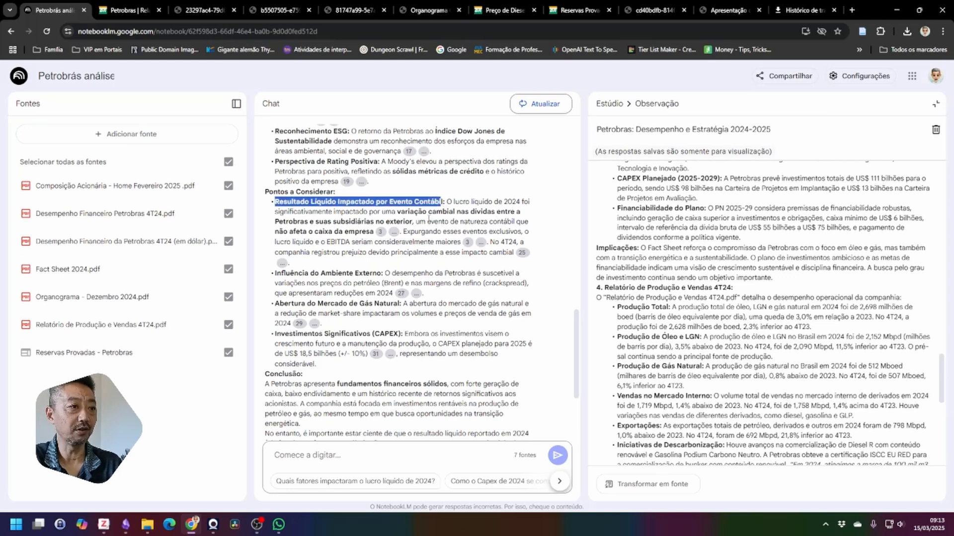
left_click_drag(397, 218, 522, 212)
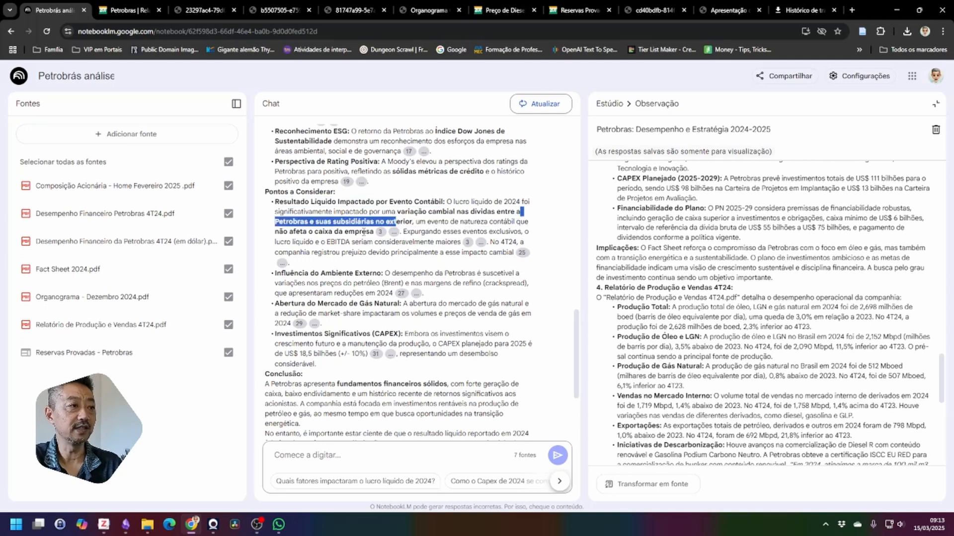
scroll(449, 223, "down", 1)
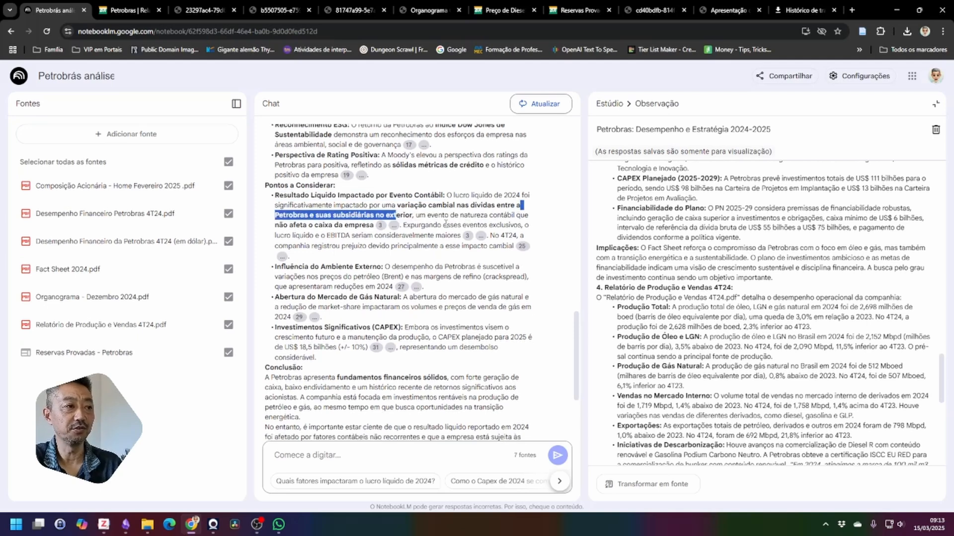
left_click(313, 191)
triple_click(313, 192)
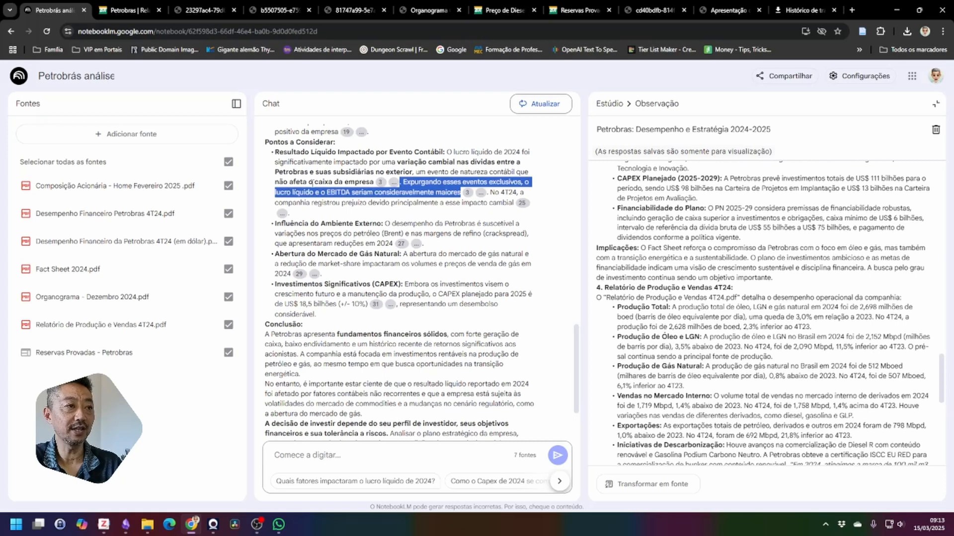
double_click(314, 182)
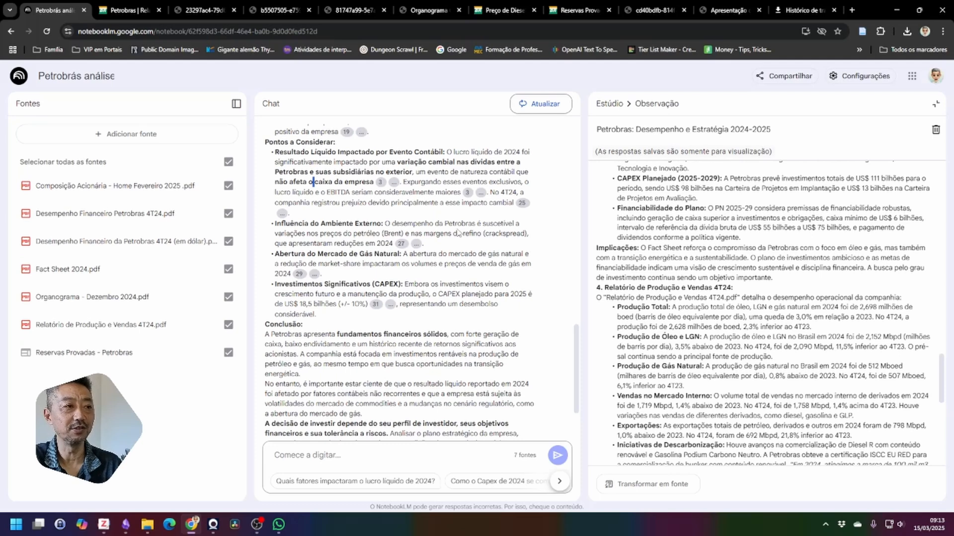
Step: Read the remaining Pontos a Considerar and the Conclusão of the chat answer, highlighting the CAPEX item and the text up to the investment decision paragraph
scroll(462, 232, "down", 1)
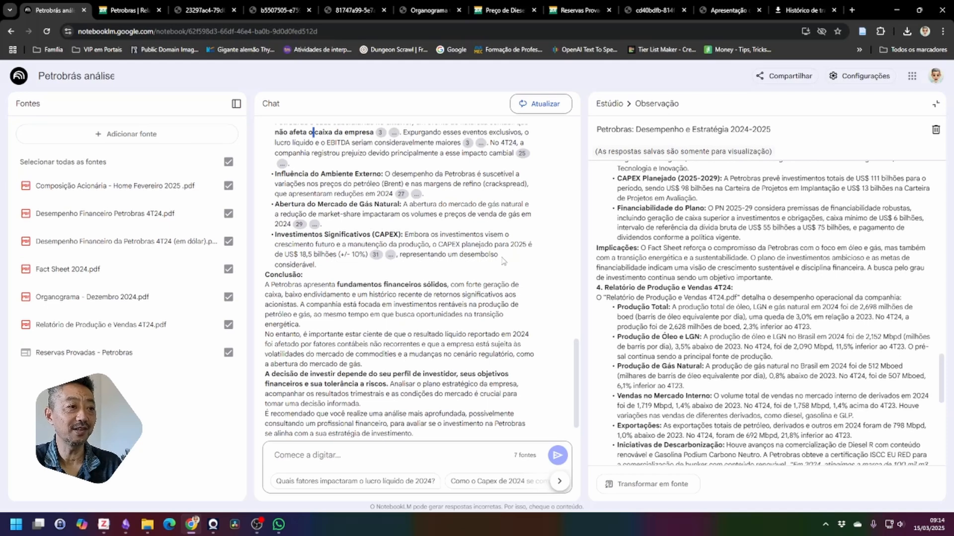
left_click_drag(318, 266, 267, 239)
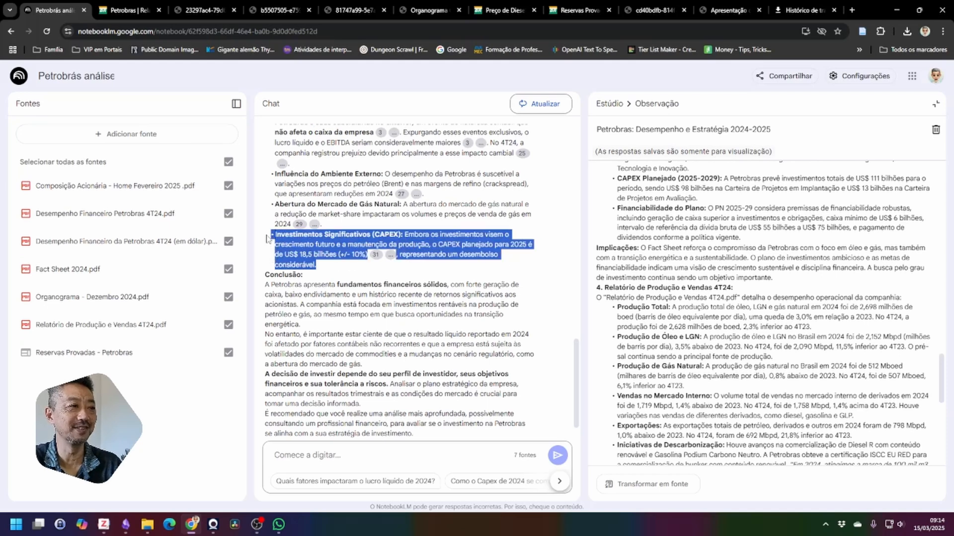
left_click(316, 253)
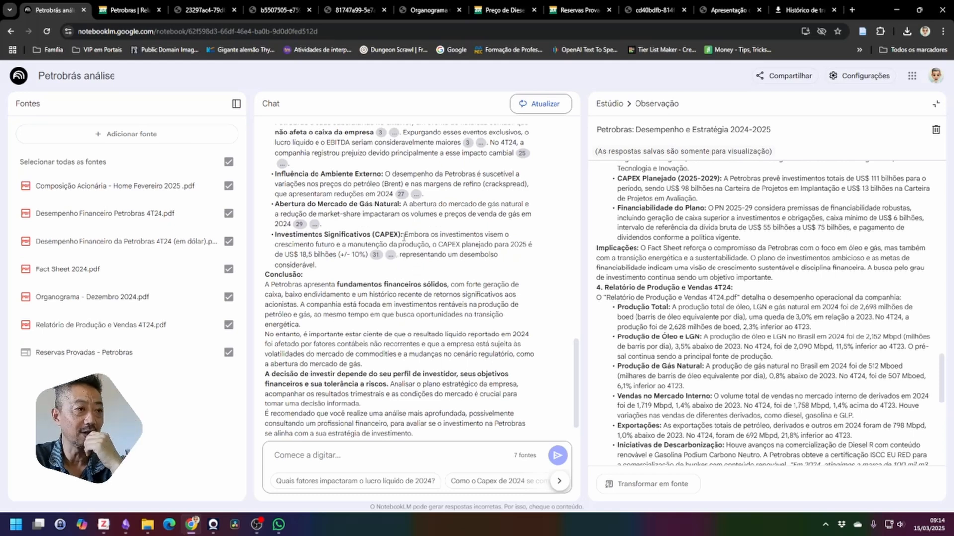
left_click_drag(403, 238, 370, 238)
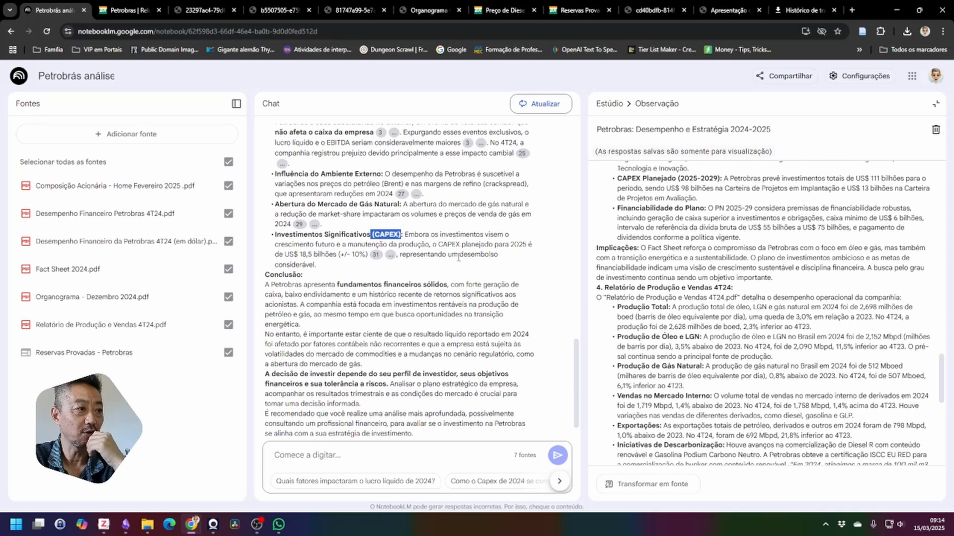
scroll(469, 241, "down", 1)
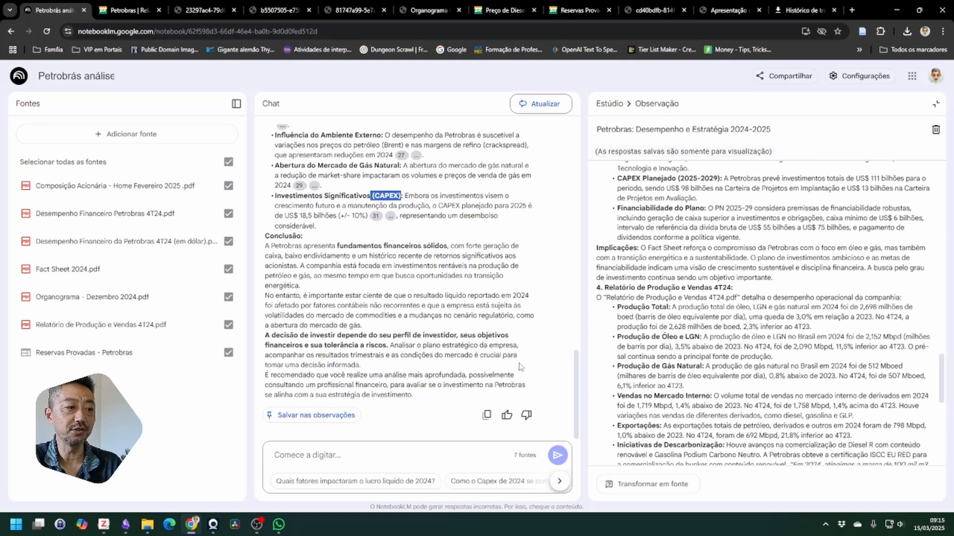
left_click_drag(369, 369, 249, 362)
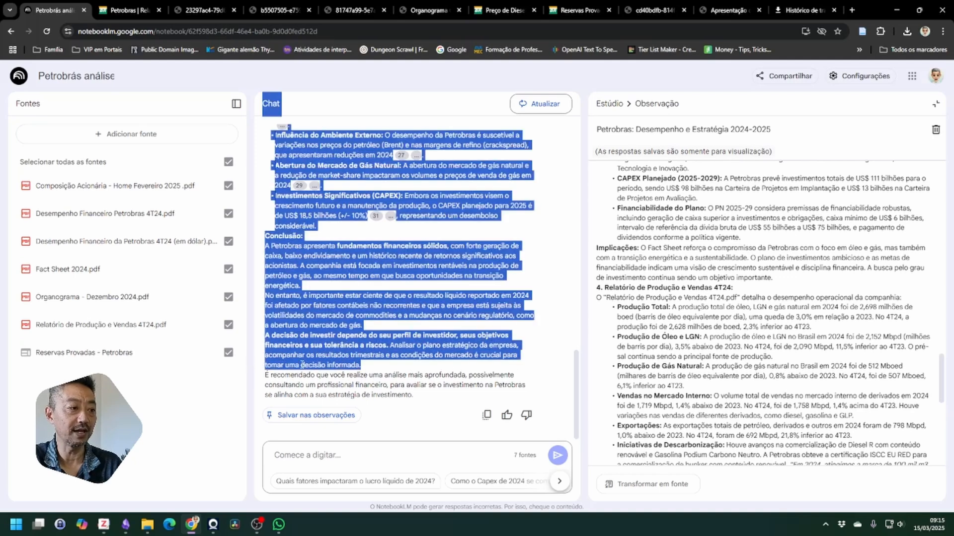
left_click(321, 373)
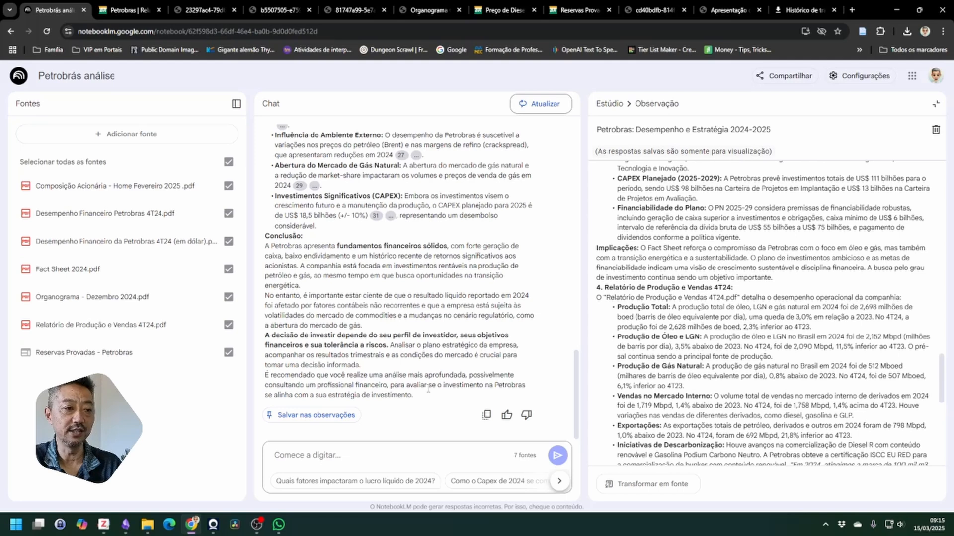
left_click(351, 456)
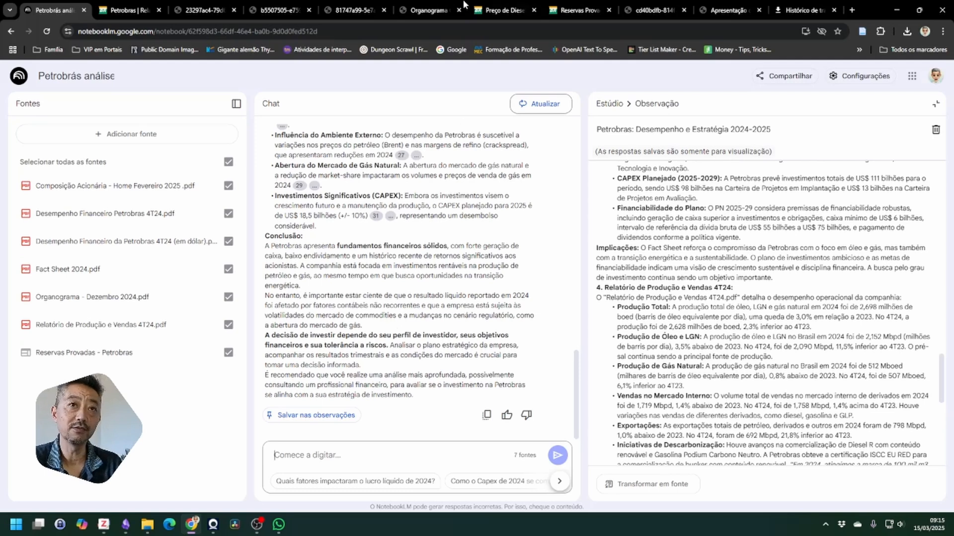
Step: Find Investidor10's PETR4 page through a web search for "investodor 10" in a new tab and copy the page's address
left_click(852, 10)
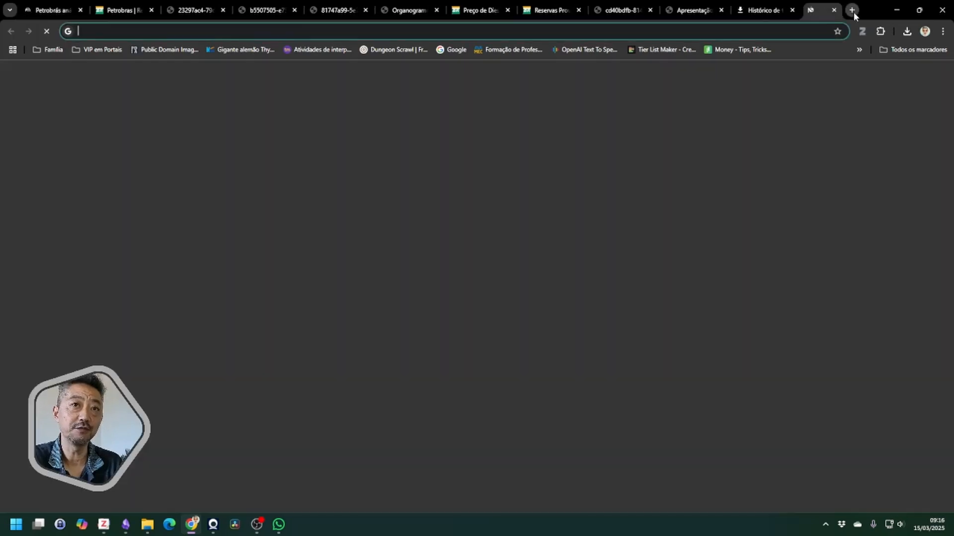
type("inv")
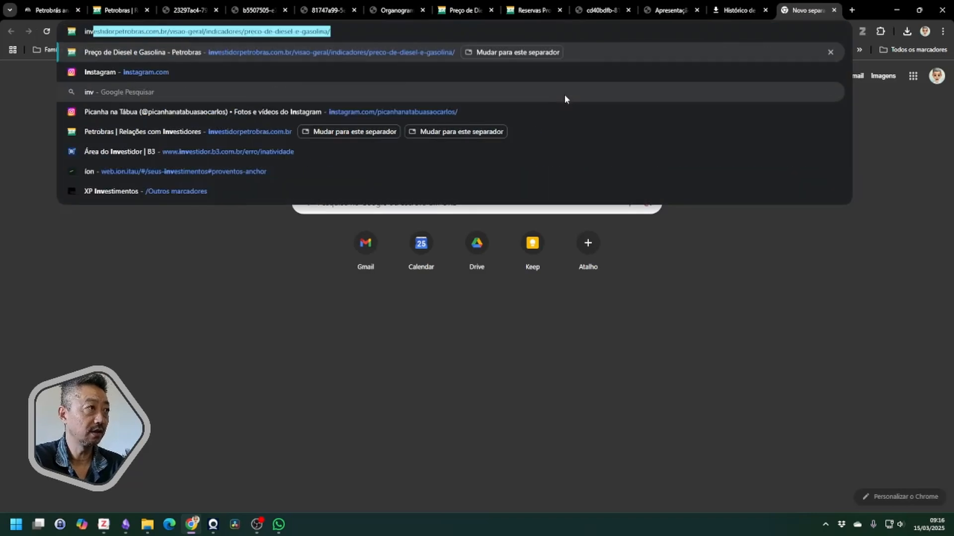
type("estodor 10")
key("Return")
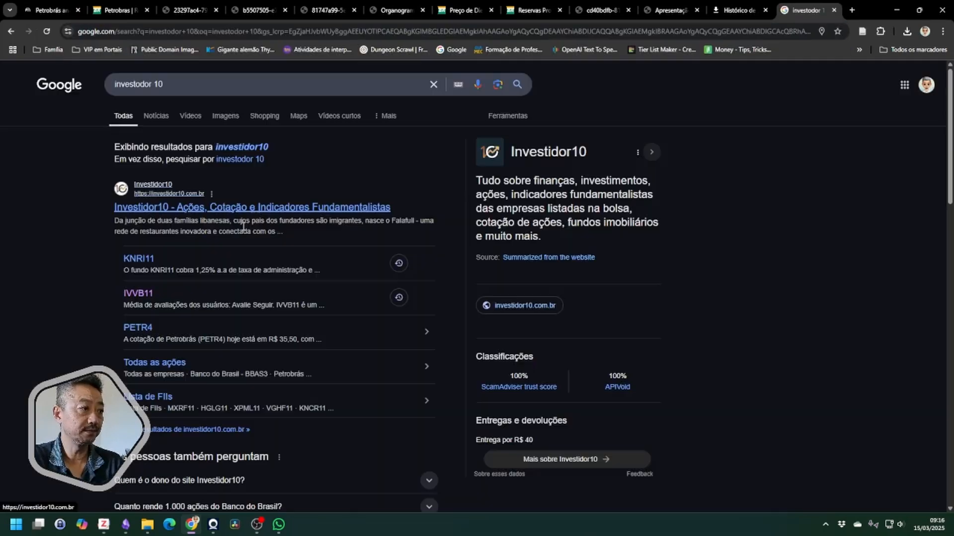
left_click(161, 312)
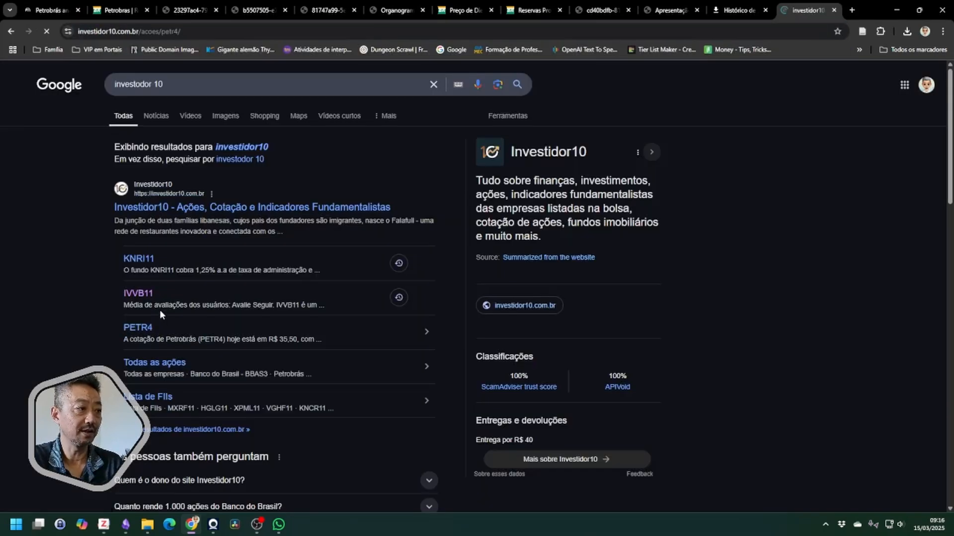
left_click(229, 33)
key("ctrl+c")
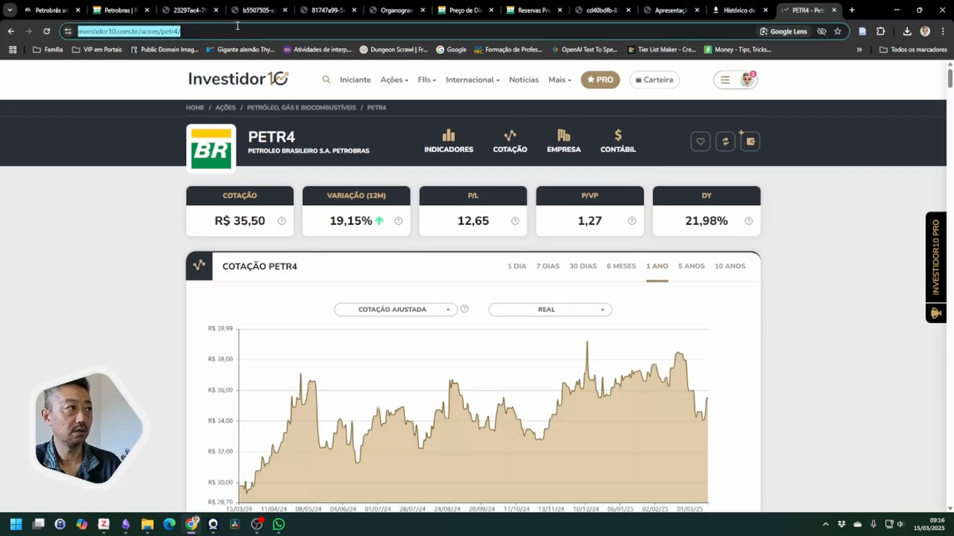
left_click(29, 15)
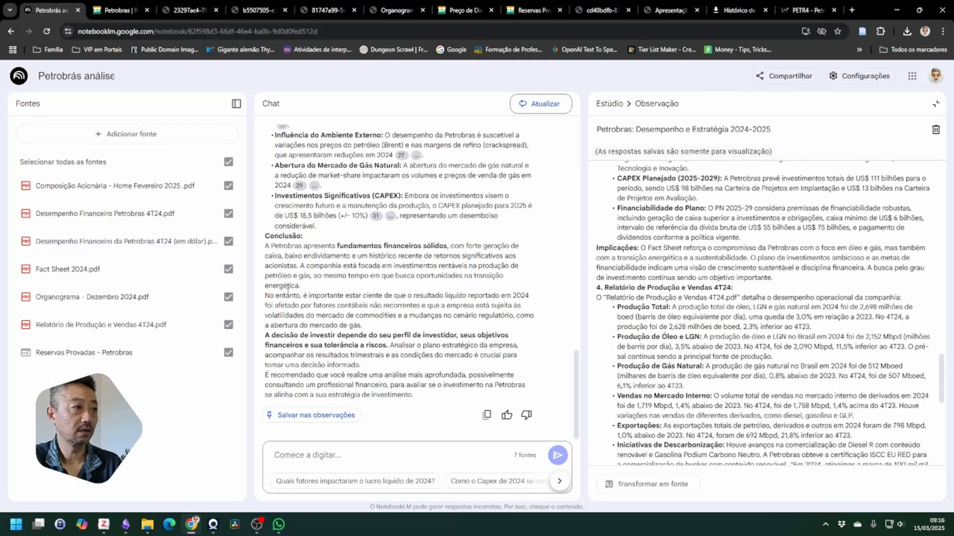
left_click(134, 142)
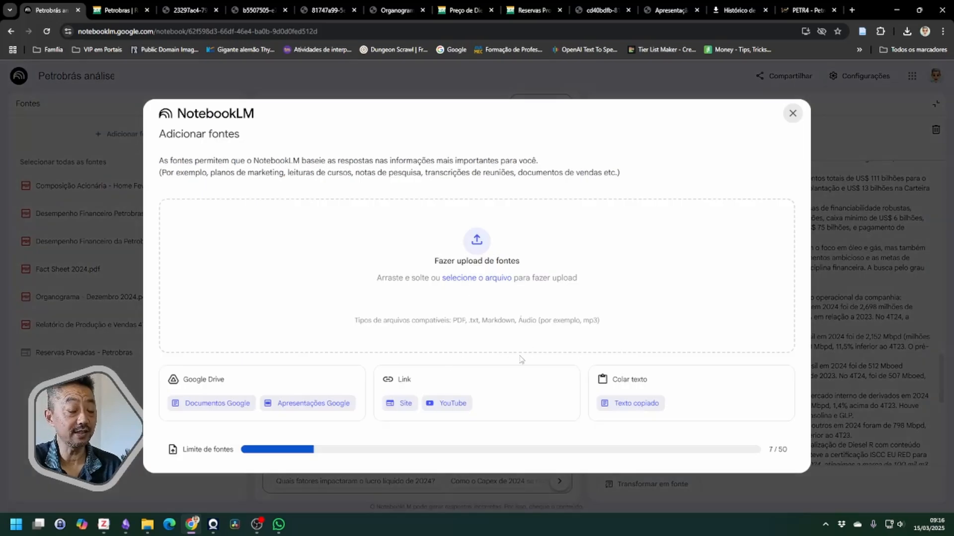
left_click(405, 403)
left_click(275, 239)
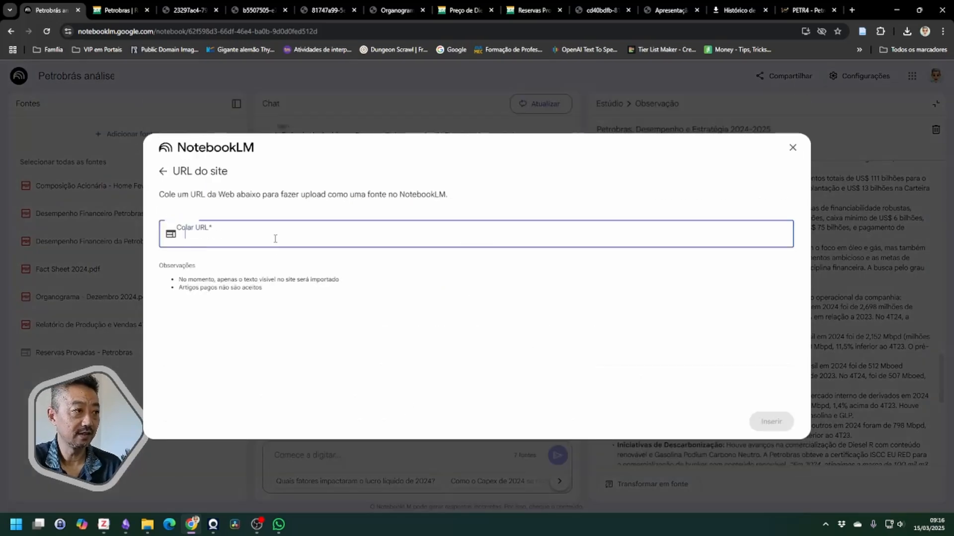
key("ctrl+v")
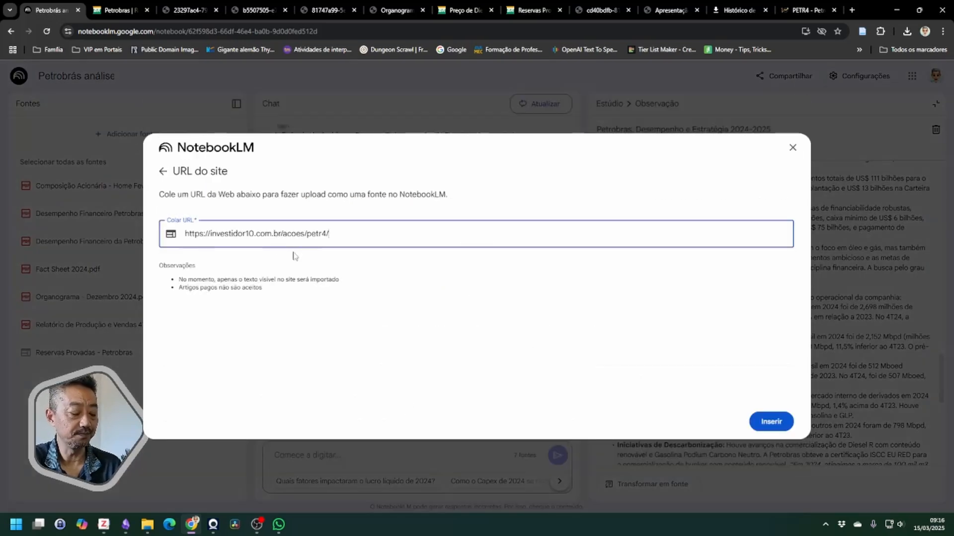
left_click(771, 422)
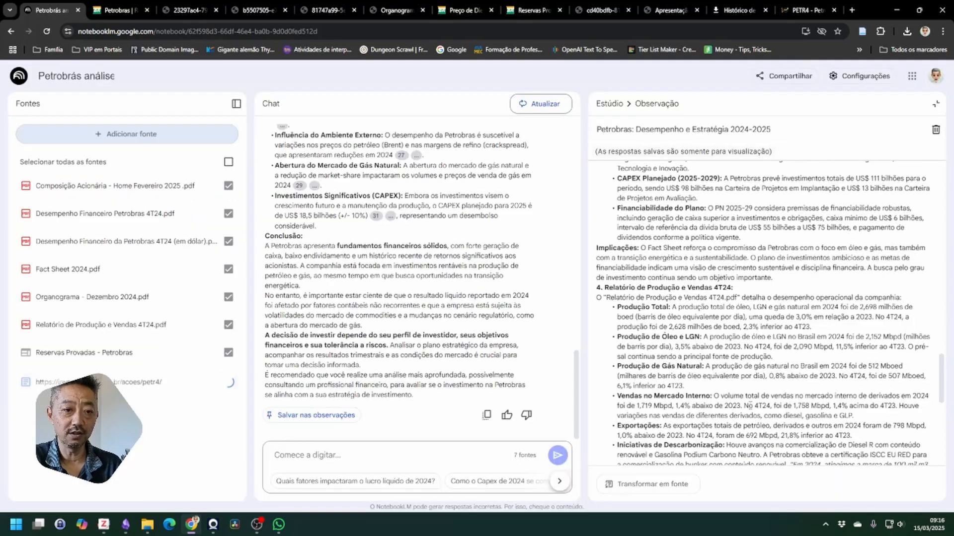
Step: Ask the notebook chat "Através dos indicadores fornecidos pelo site investidor10, quais as análises que me importariam para uma decisão" about investing in Petrobras
left_click(802, 10)
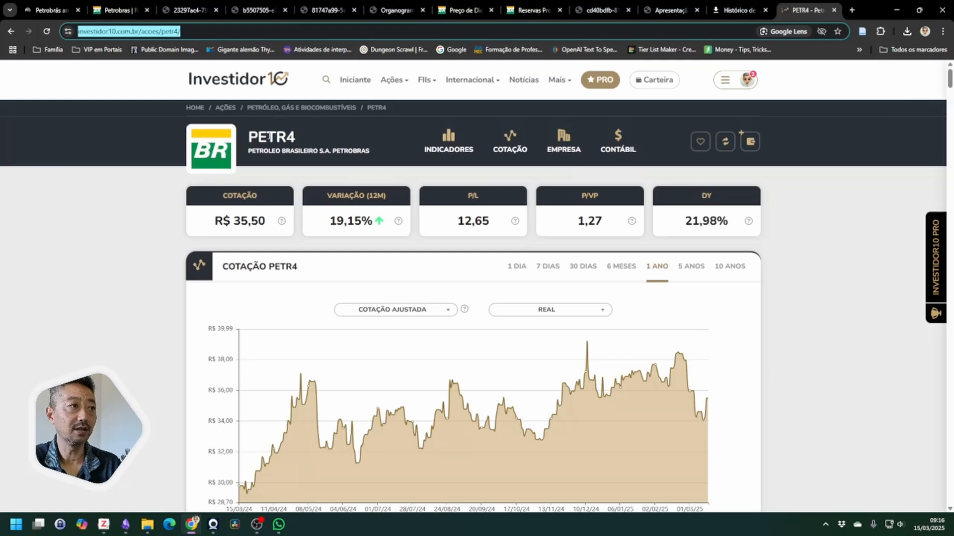
type("dos in")
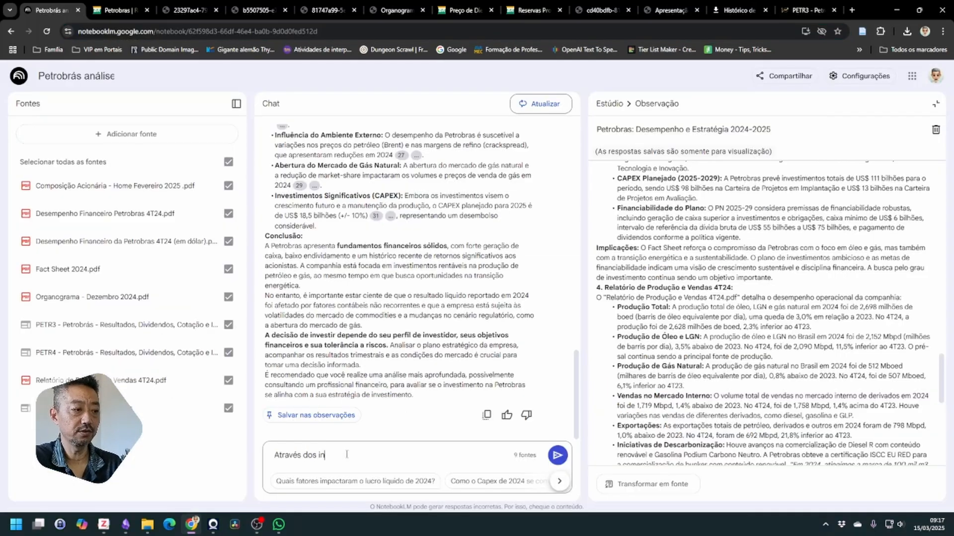
type("dicadores forn")
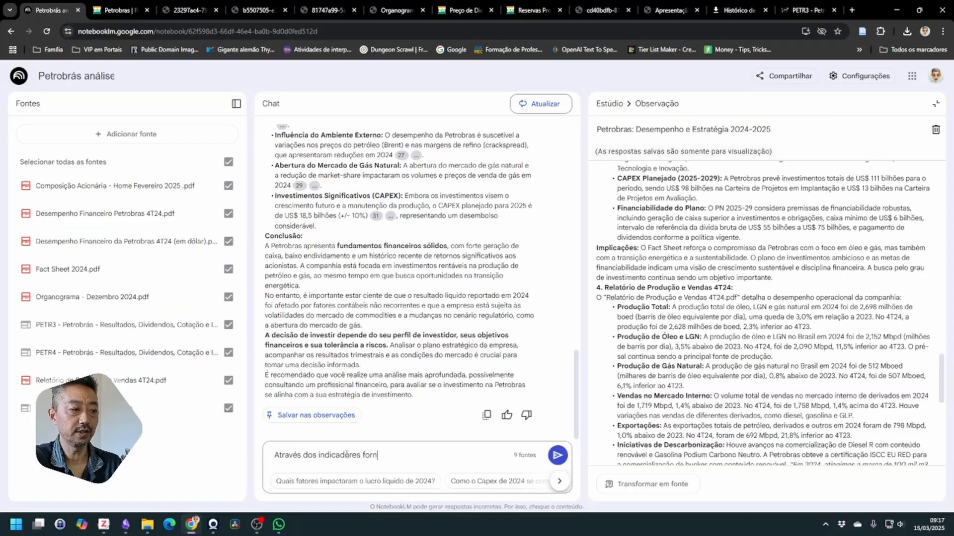
type("ecidos pelo s")
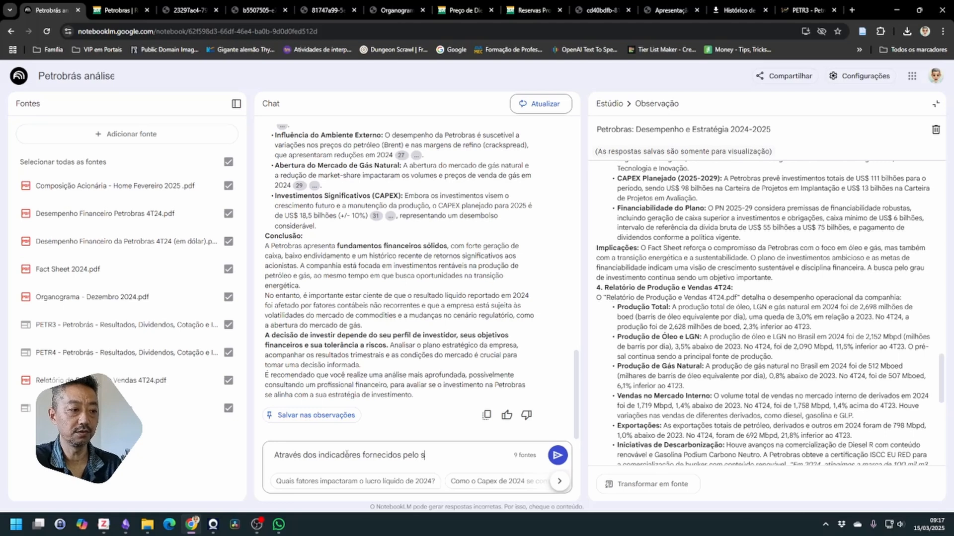
type("ite inves")
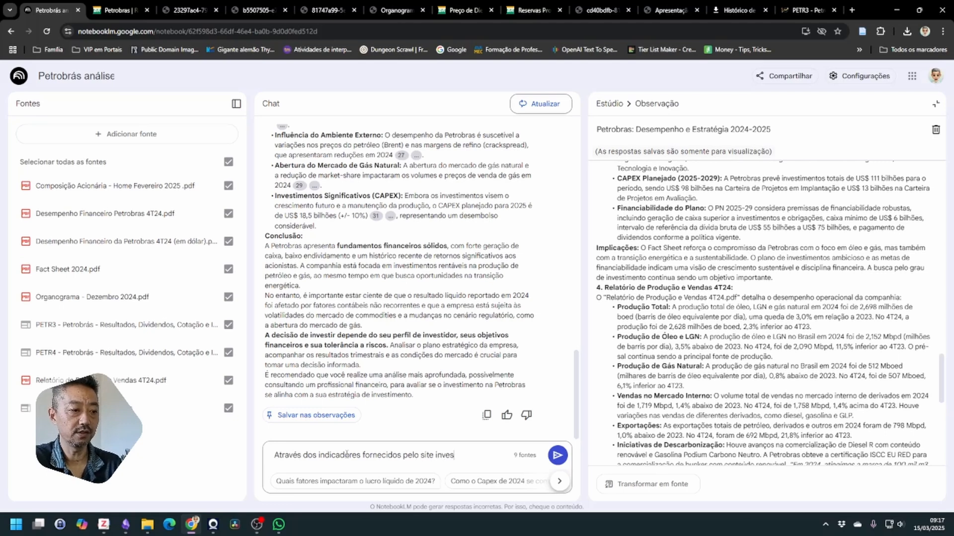
type("tidor10,")
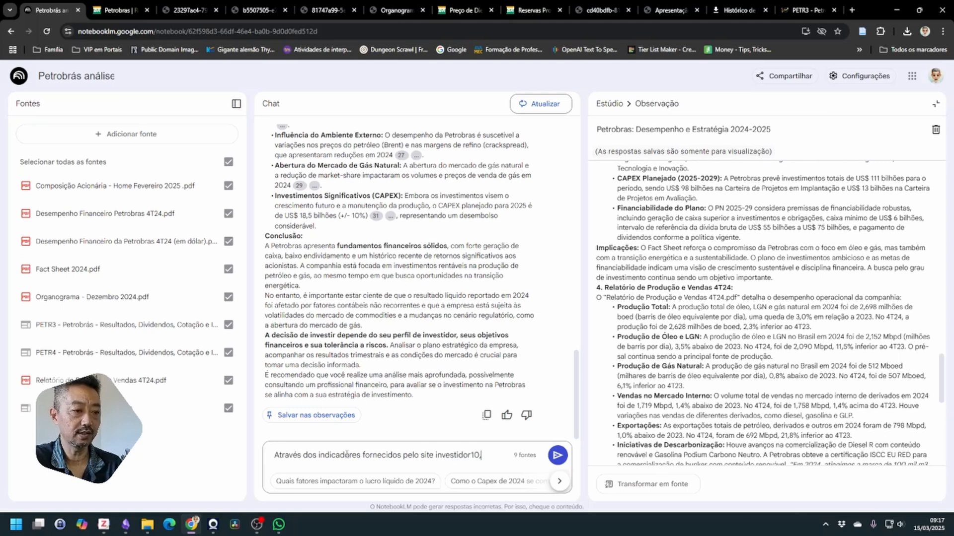
type(" quais as")
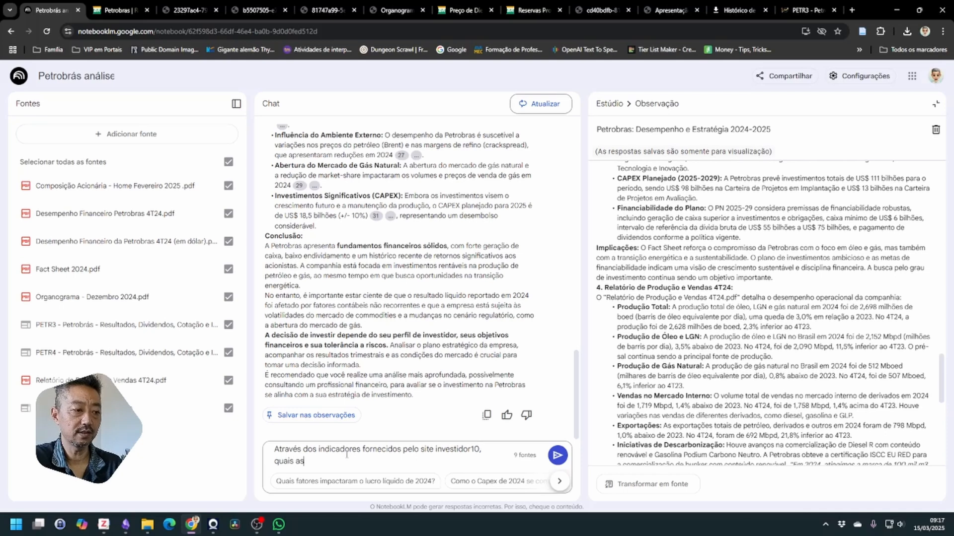
type(" análises que")
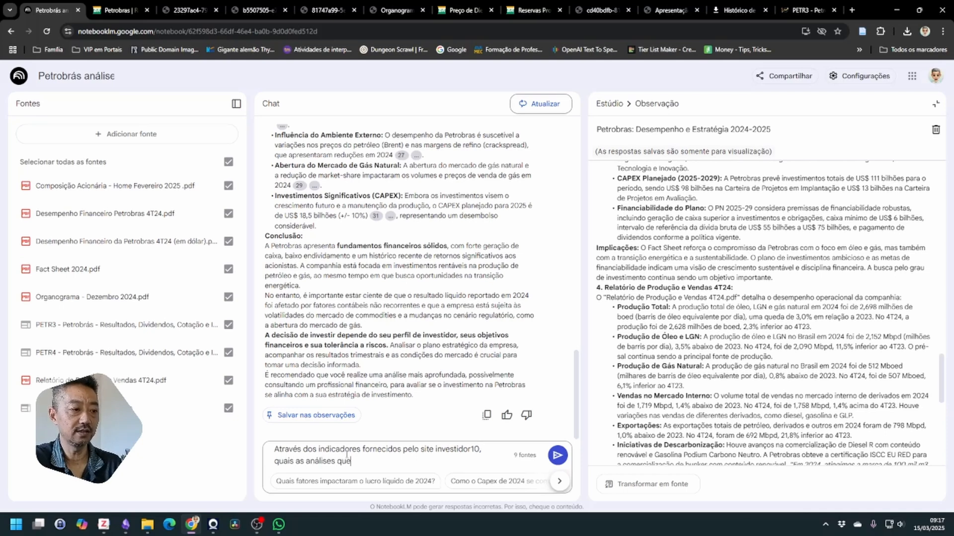
type(" me")
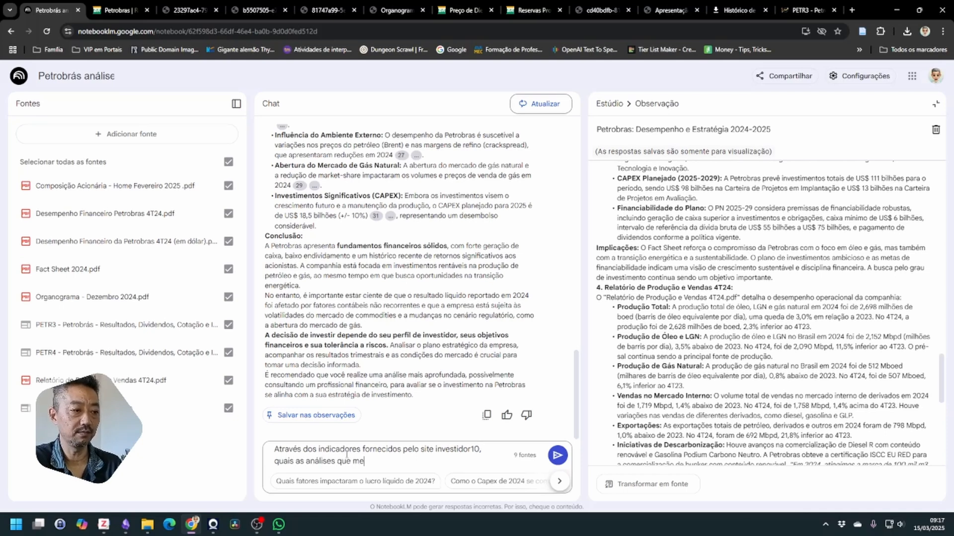
type(" importariam p")
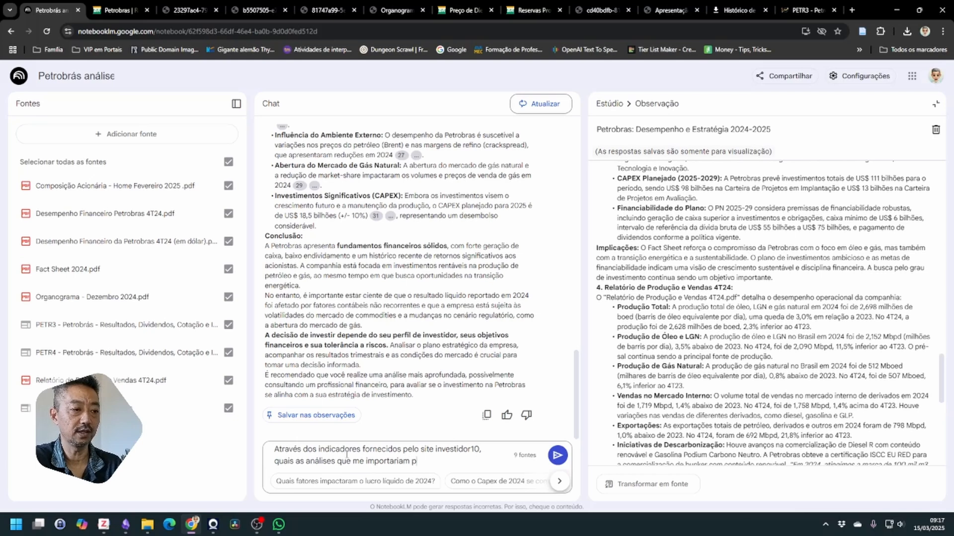
type("ara uma decisão")
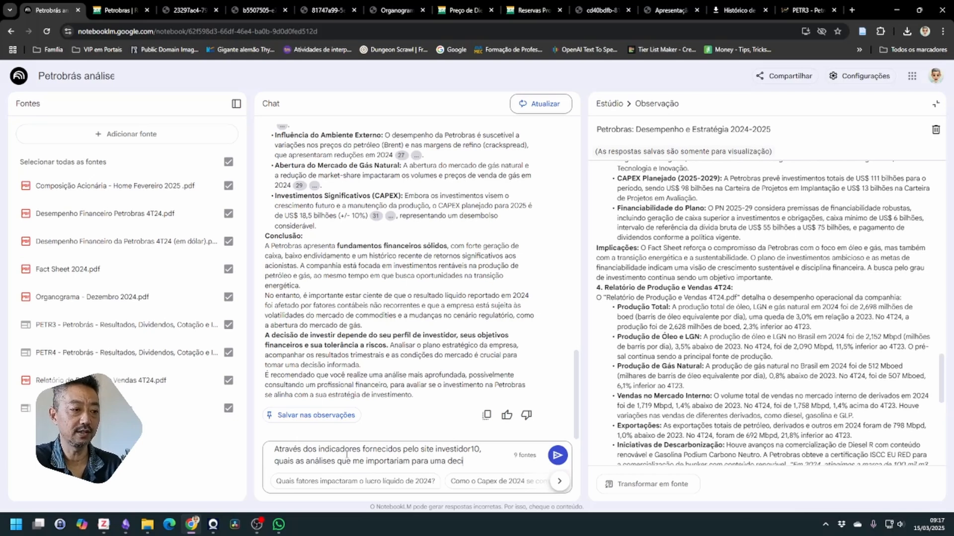
Step: Ask the chat "Neste sentido, análise os indicadores da PETR e me de suas análises sobre esses números."
type("sentid")
type("o, ")
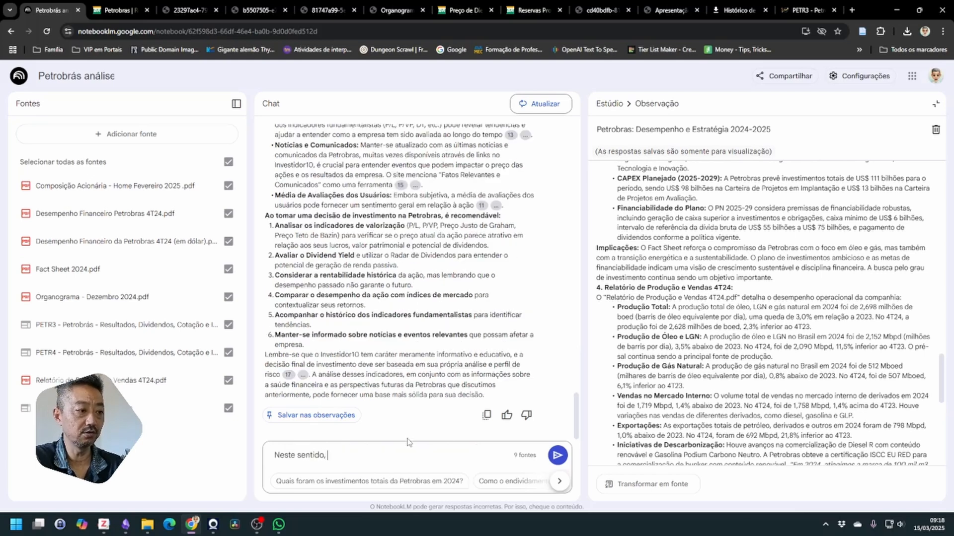
type("análise ")
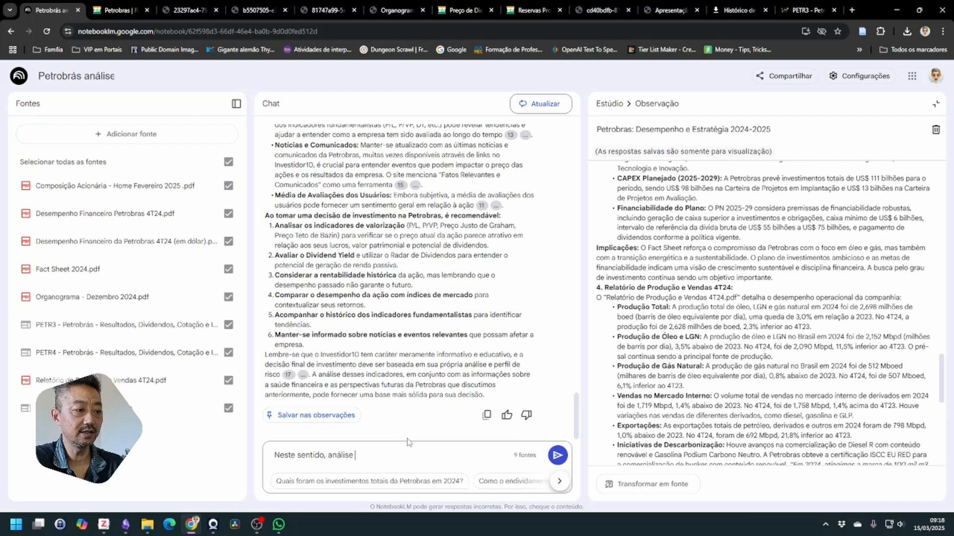
type("os indicado")
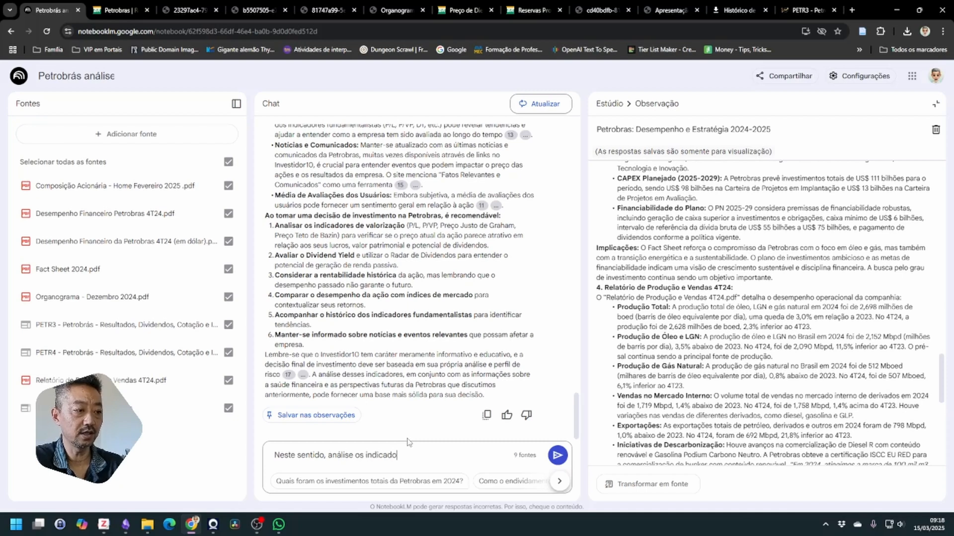
type("res da PE")
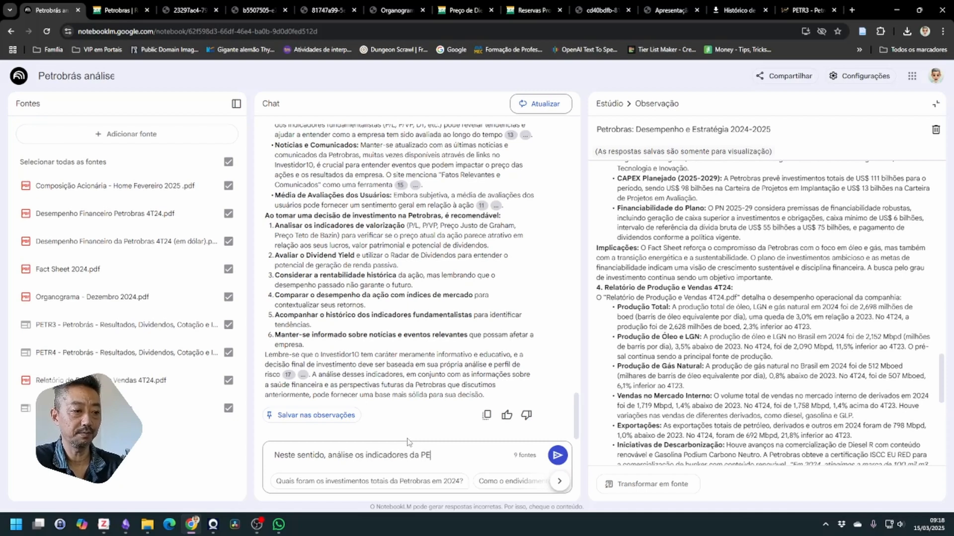
type("TR e me de")
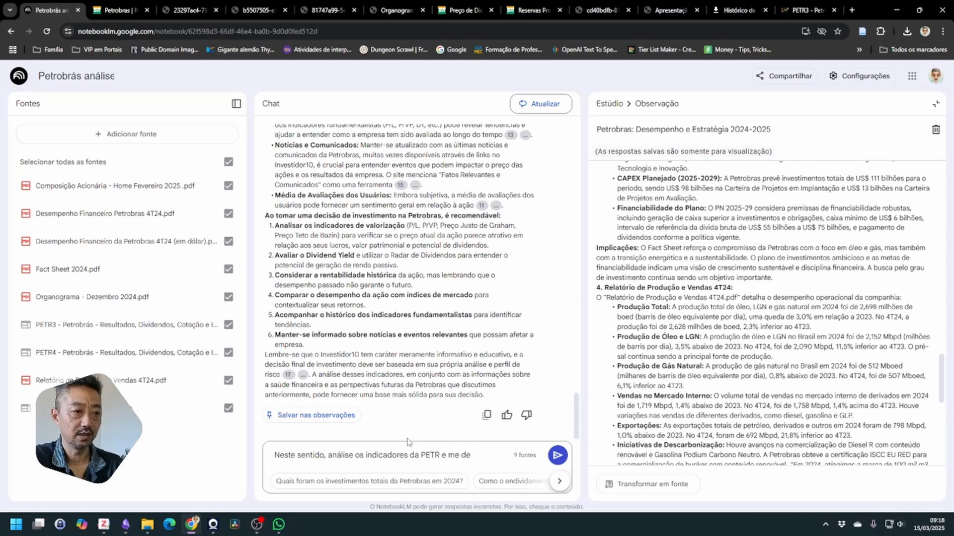
type(" suas")
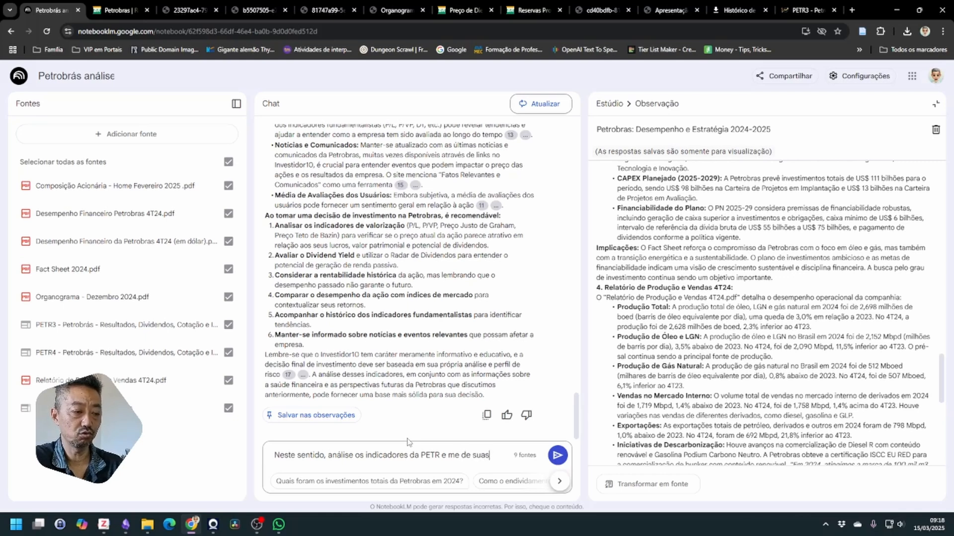
type(" análises")
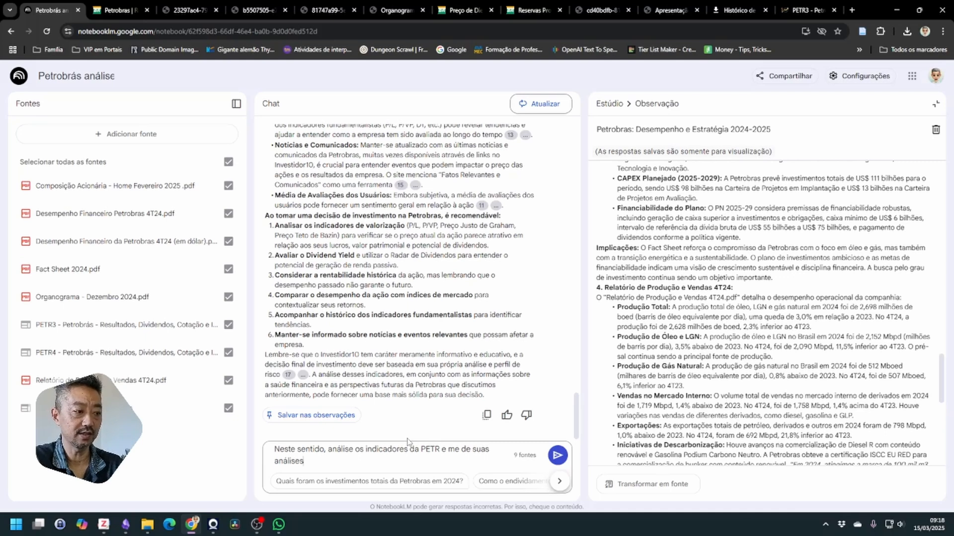
key("Return")
Step: Read the Indicadores de Valorização section of the new answer, highlighting the P/L item's passages comparing the shares with sector and segment peers
scroll(397, 296, "down", 5)
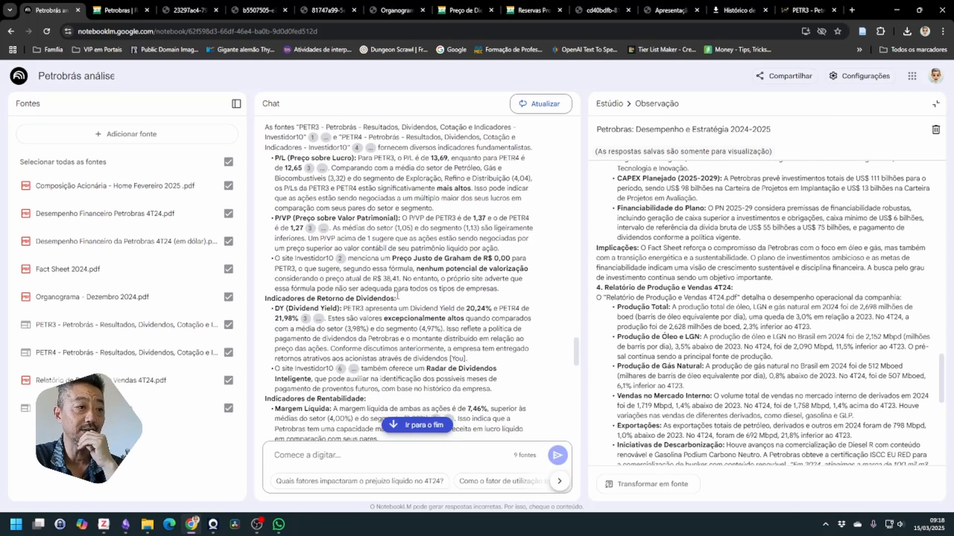
scroll(396, 297, "down", 8)
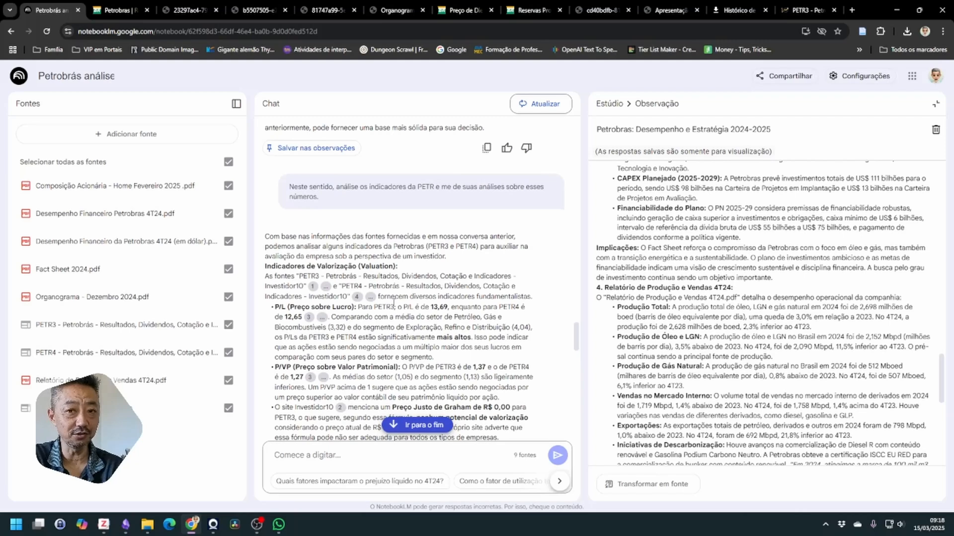
scroll(392, 302, "down", 1)
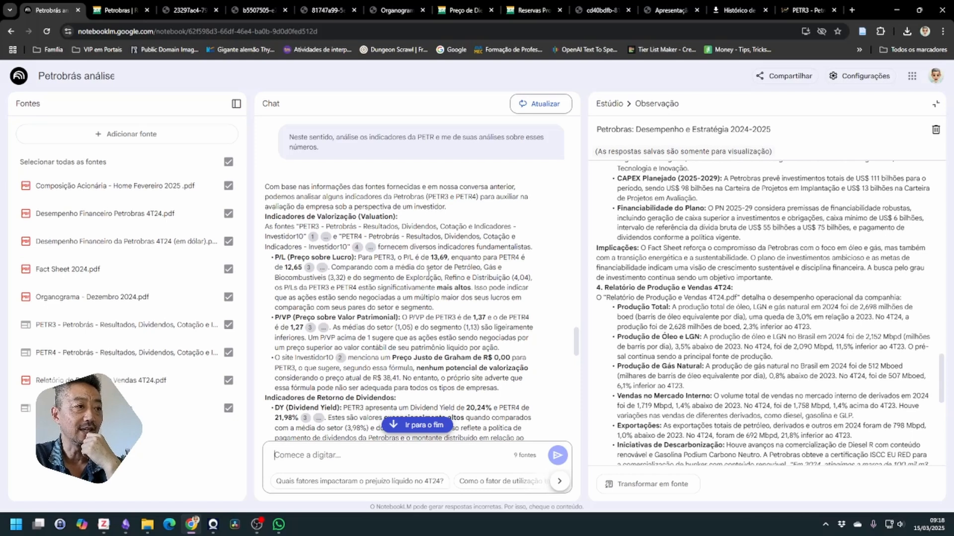
scroll(420, 281, "down", 1)
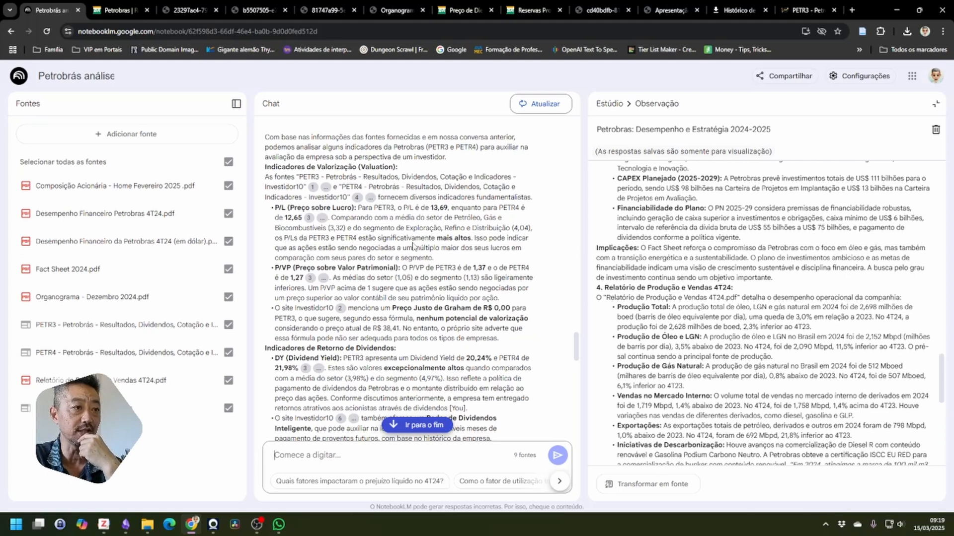
left_click_drag(425, 240, 503, 239)
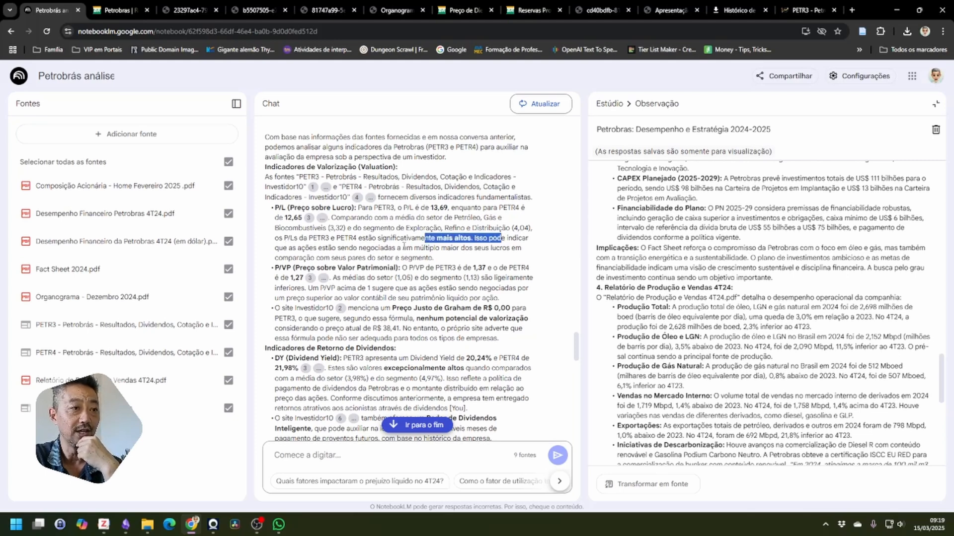
left_click_drag(434, 259, 263, 255)
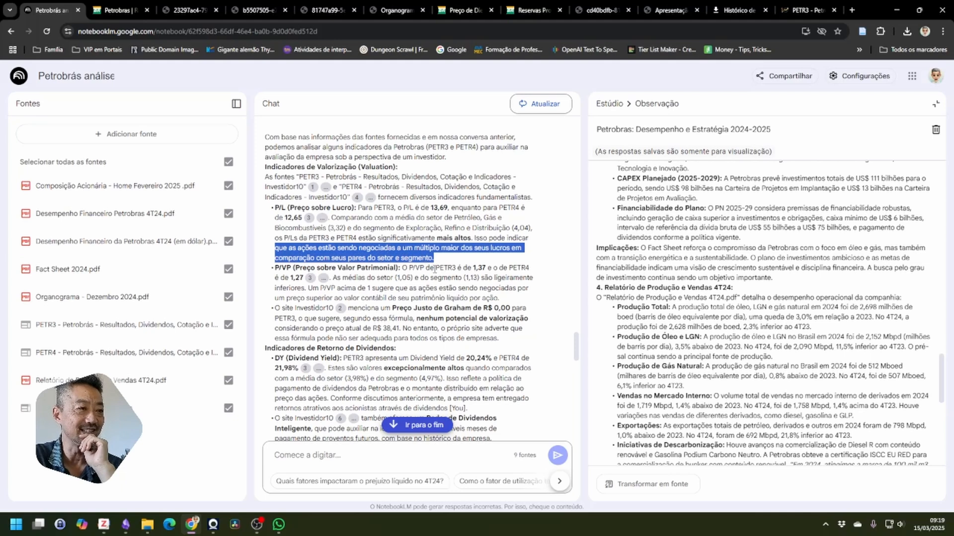
scroll(435, 269, "down", 1)
left_click(363, 250)
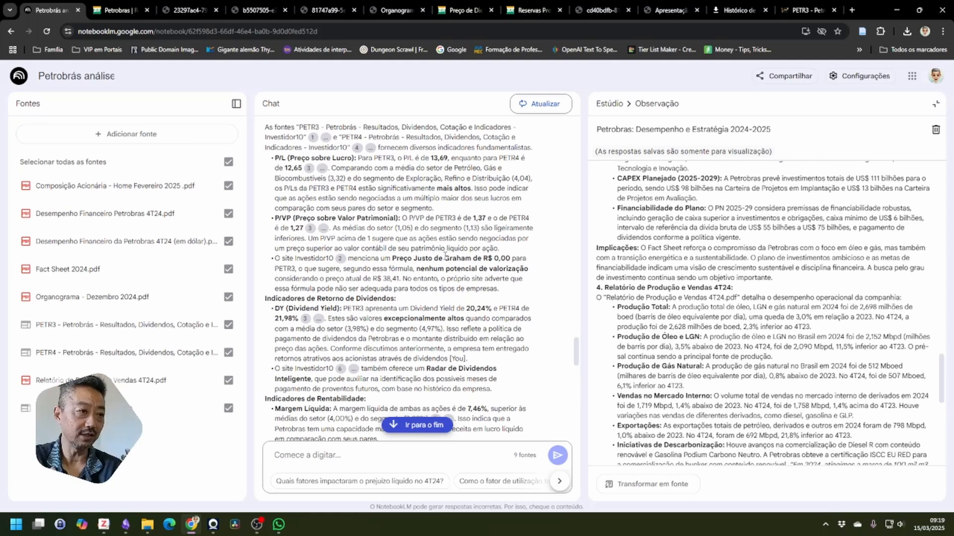
Step: Examine the P/VP item, highlighting the PETR3 and PETR4 ratios and previewing the cited source passage
scroll(445, 243, "down", 1)
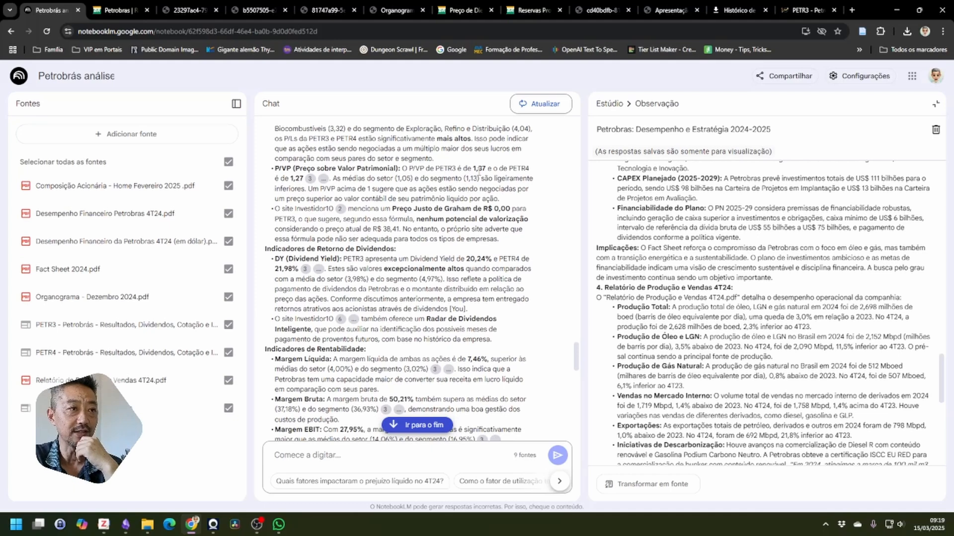
left_click_drag(478, 169, 489, 170)
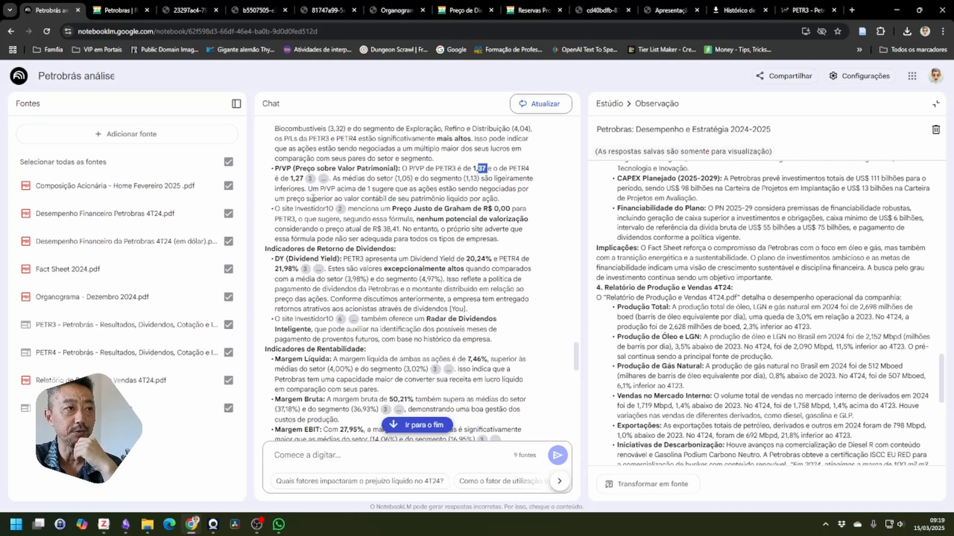
left_click_drag(296, 178, 304, 178)
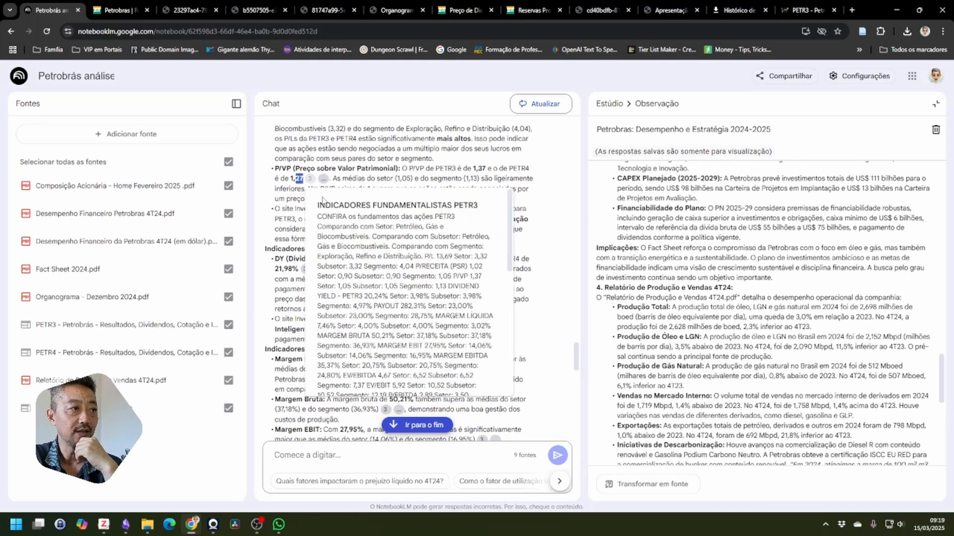
mouse_move(310, 179)
left_click(279, 216)
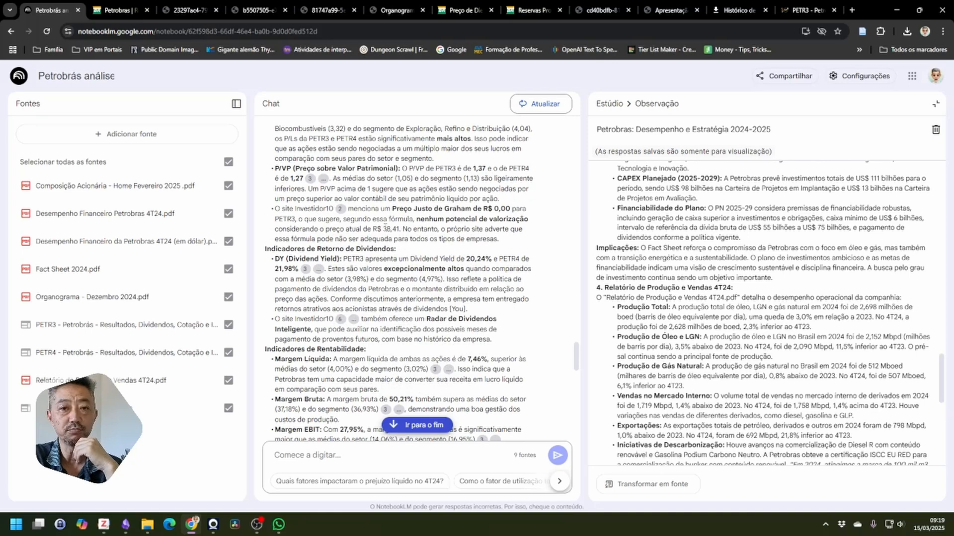
Step: Read the Análise Geral section, highlighting the passages on profitability with Dividend Yield and on performance already priced in by the market
scroll(422, 227, "down", 8)
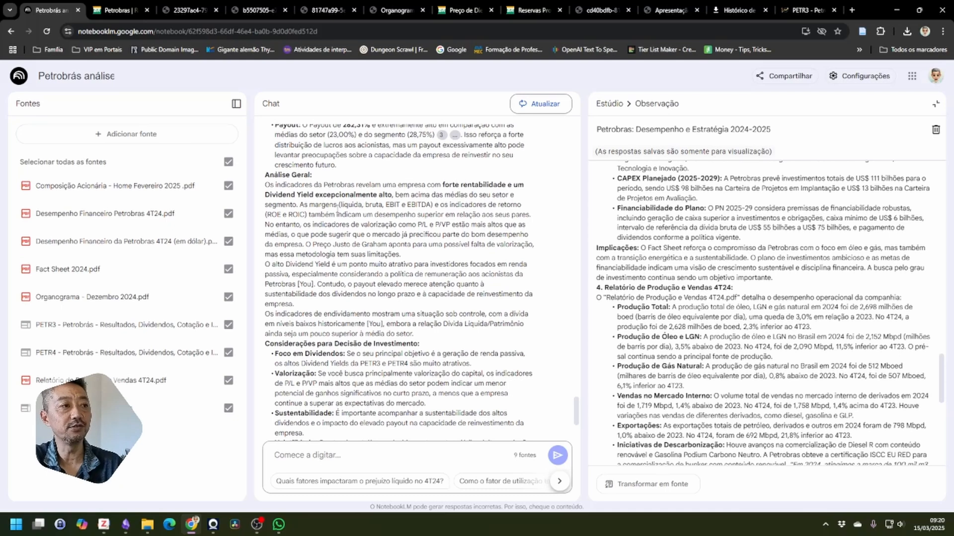
left_click_drag(395, 195, 258, 186)
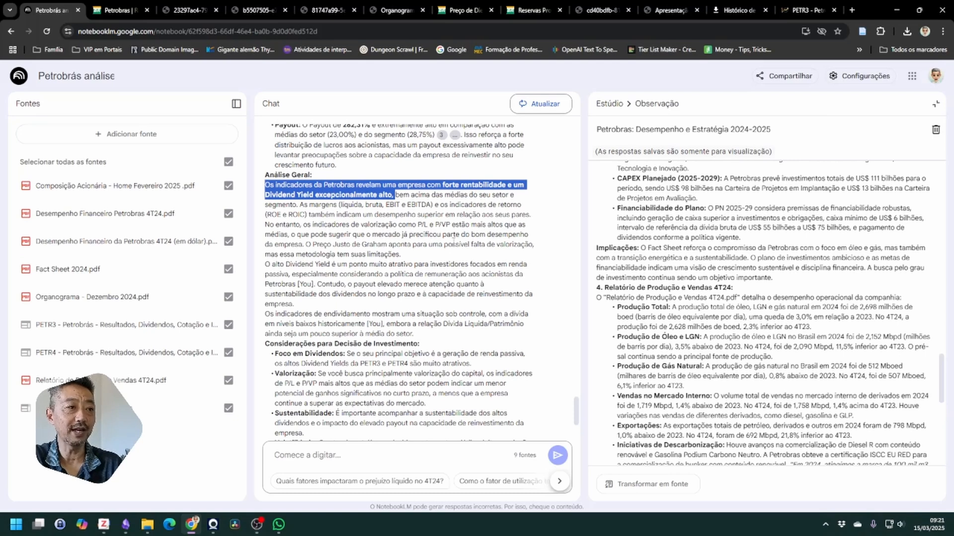
left_click_drag(525, 234, 384, 234)
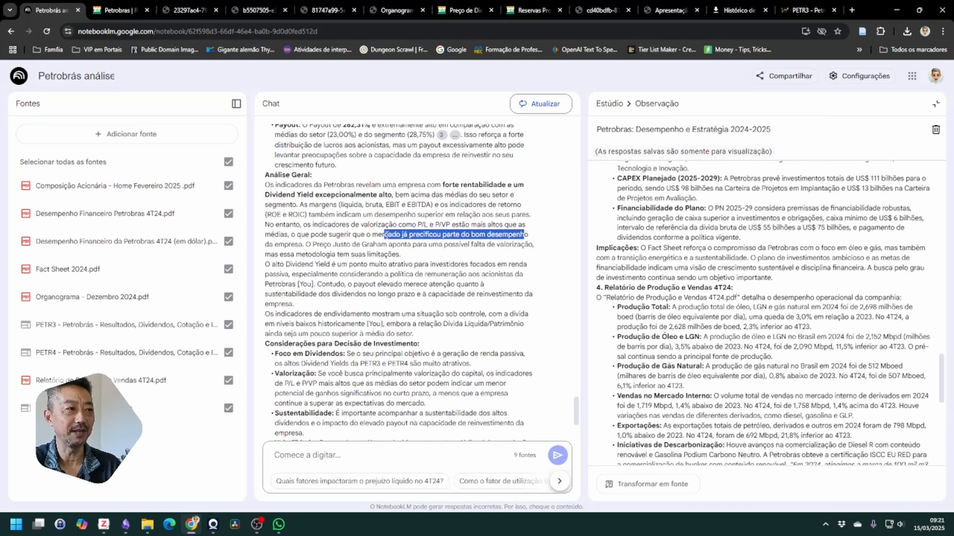
left_click(324, 281)
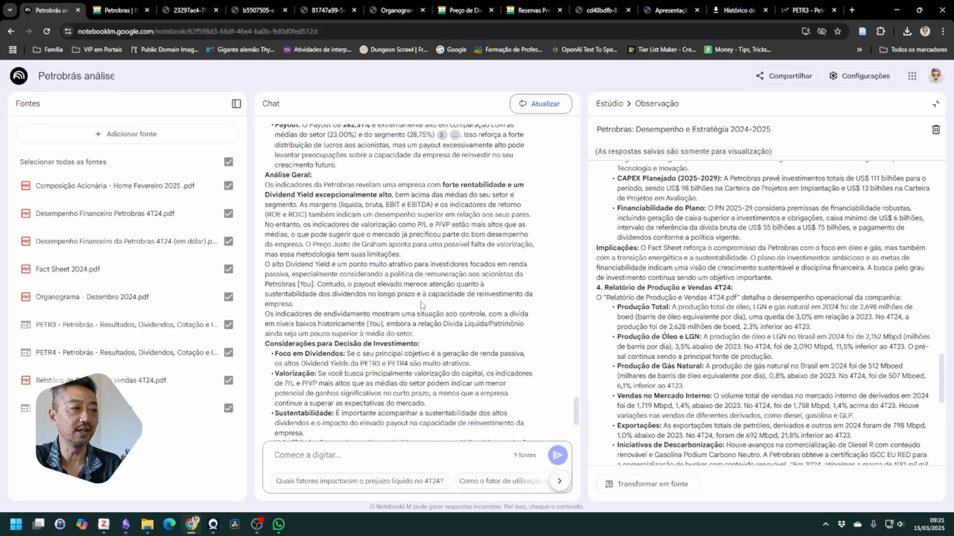
Step: Review the Considerações para Decisão de Investimento, highlighting the Foco em Dividendos item's text on passive income
scroll(474, 307, "down", 2)
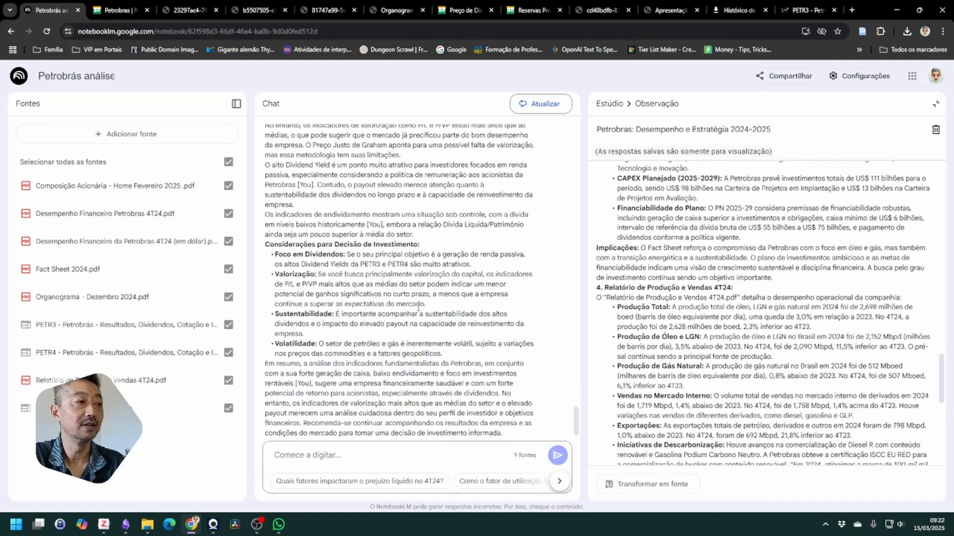
left_click_drag(364, 255, 472, 265)
left_click(467, 280)
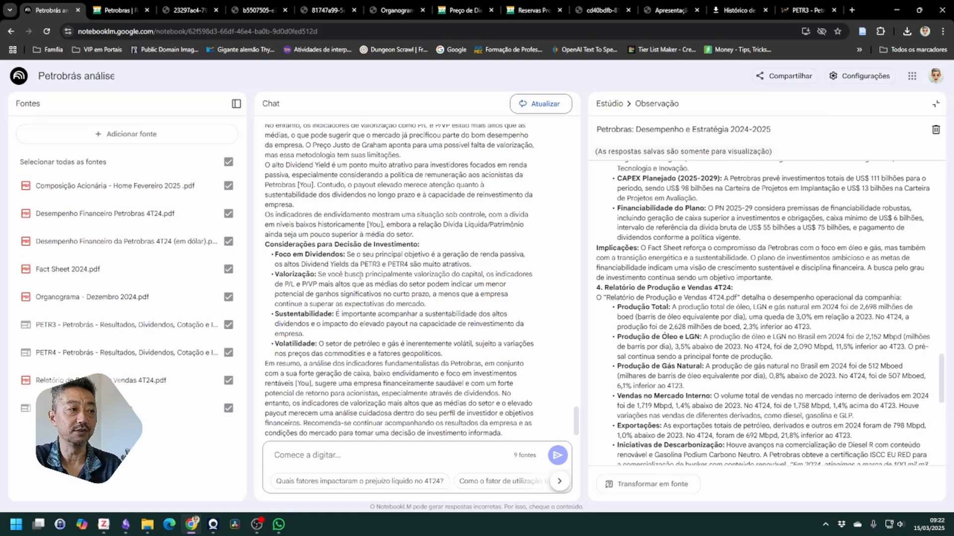
Step: Review the decision considerations in the answer, highlighting passages of the Valorização, Sustentabilidade and Volatilidade items
left_click_drag(360, 274, 383, 290)
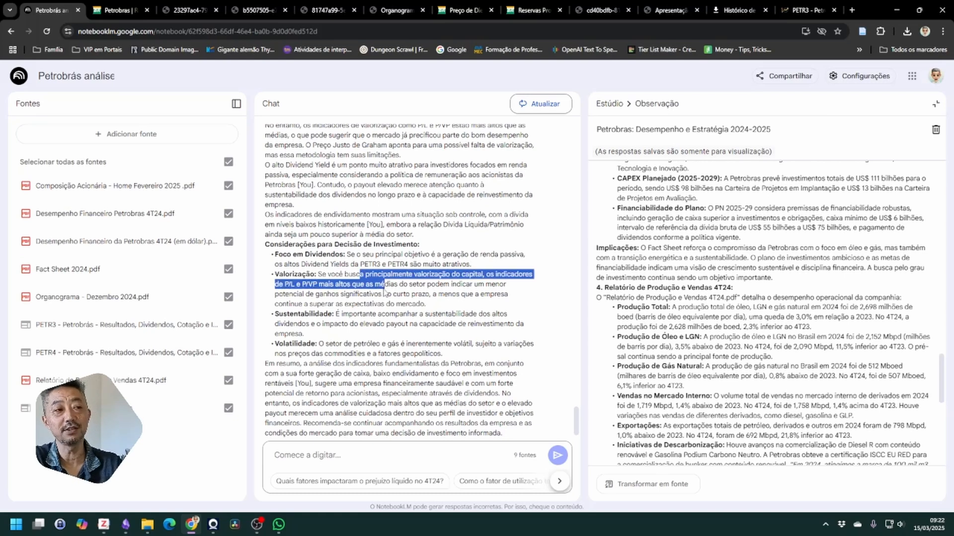
triple_click(365, 295)
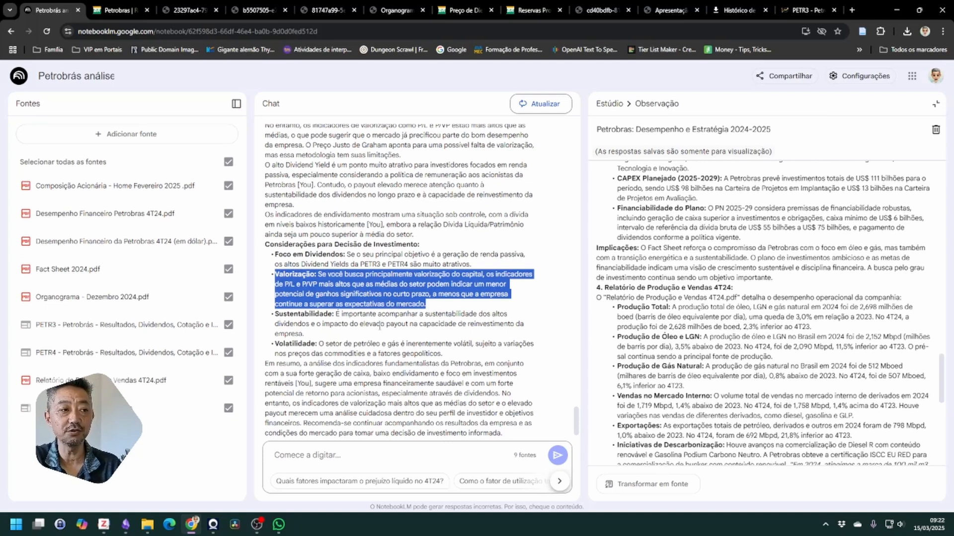
left_click_drag(380, 325, 464, 325)
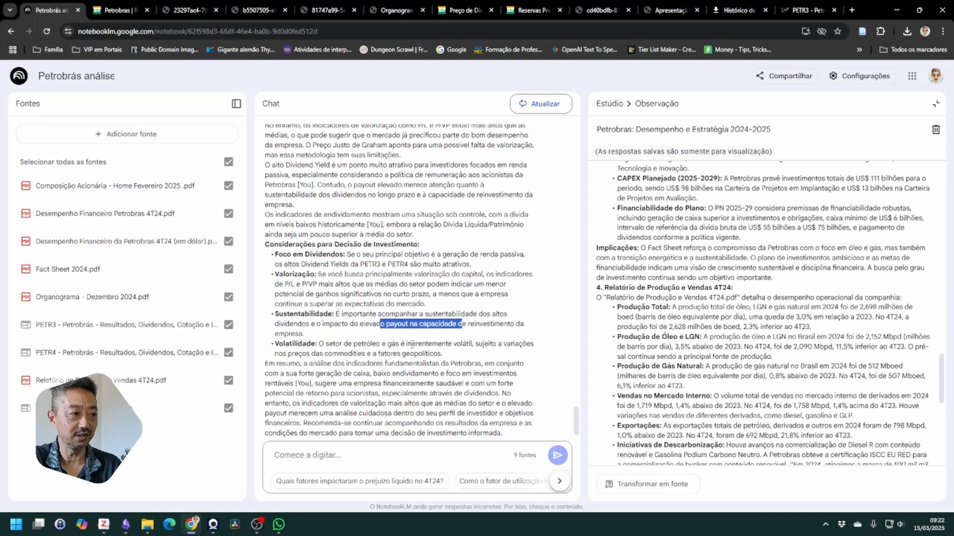
left_click_drag(340, 344, 471, 354)
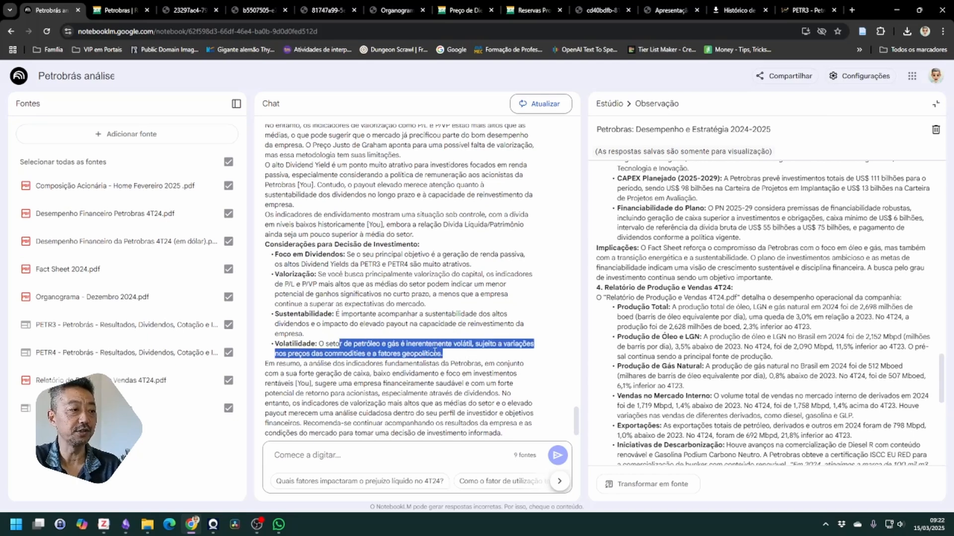
Step: Read the answer's closing summary, highlighting the shareholder return passage and the whole Em resumo paragraph
scroll(431, 352, "down", 1)
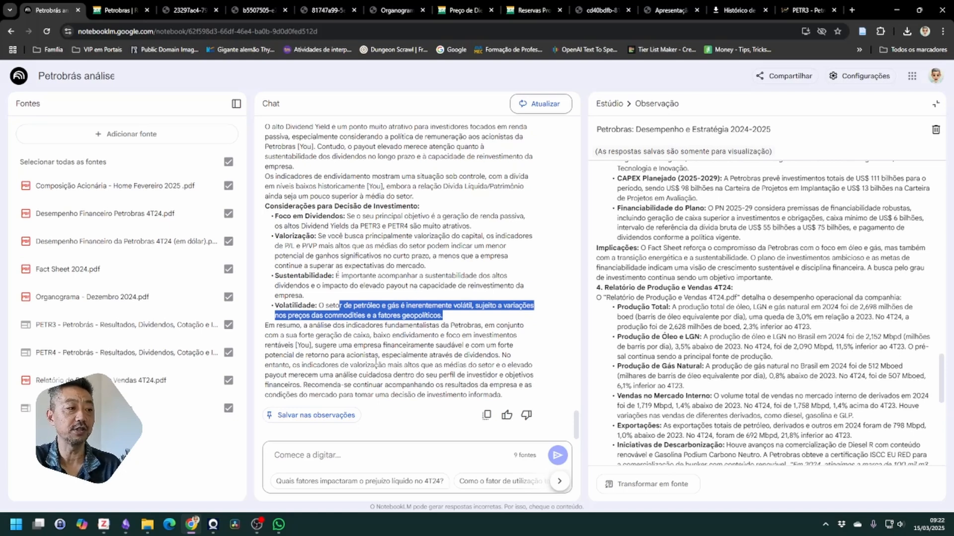
left_click_drag(495, 354, 266, 355)
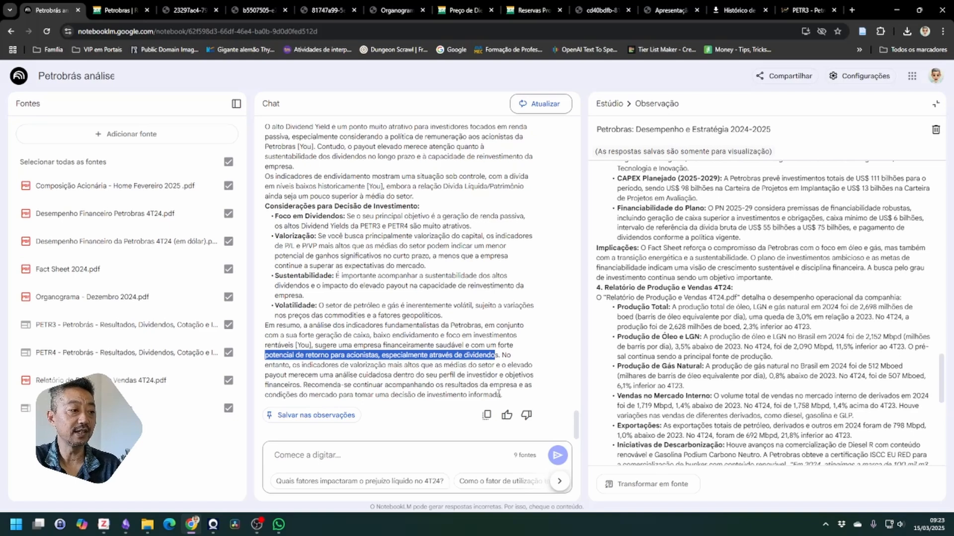
left_click_drag(507, 396, 288, 328)
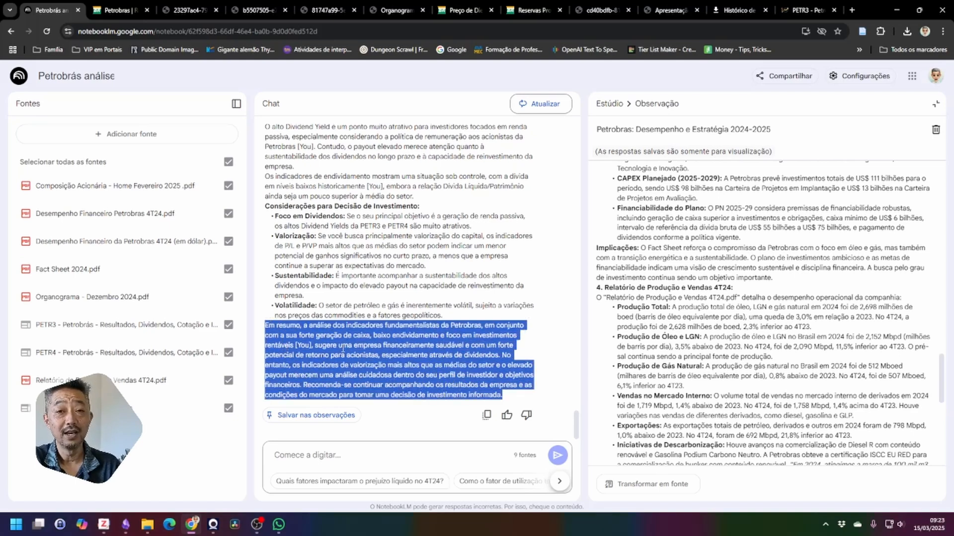
left_click(343, 349)
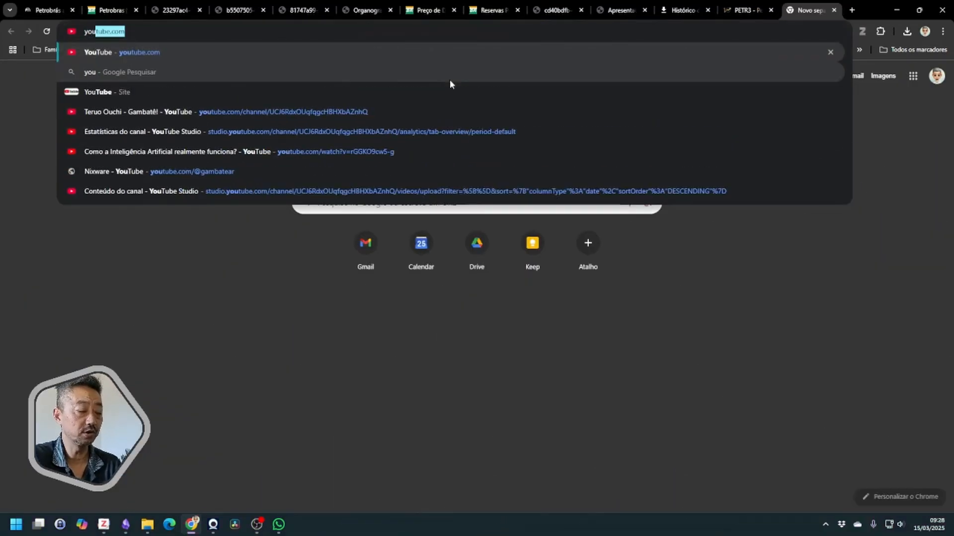
Step: Switch to YouTube, search for "clube do valor petr 2025" and open the video "PETR4: A MAIOR CILADA DO MERCADO?" in a separate tab
key("Return")
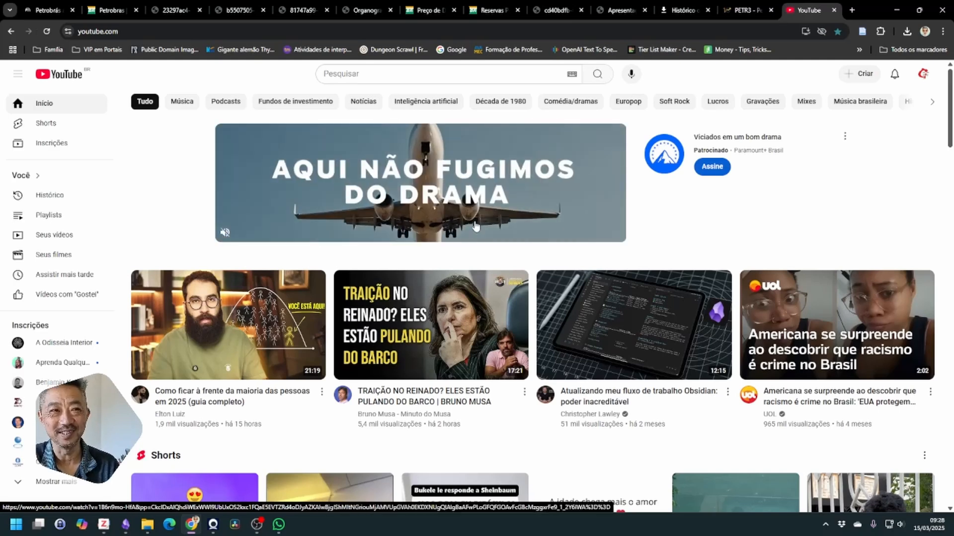
scroll(475, 226, "down", 5)
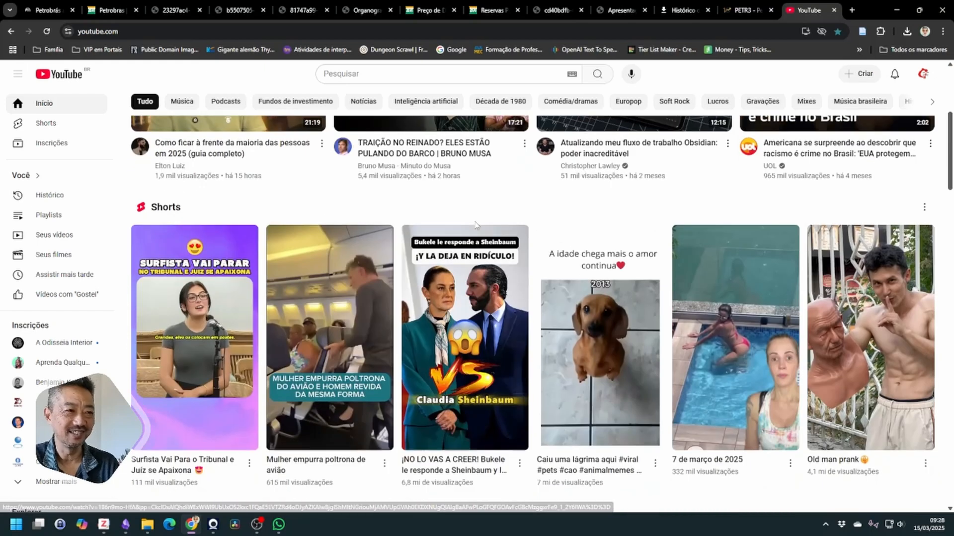
scroll(475, 223, "up", 5)
left_click(406, 76)
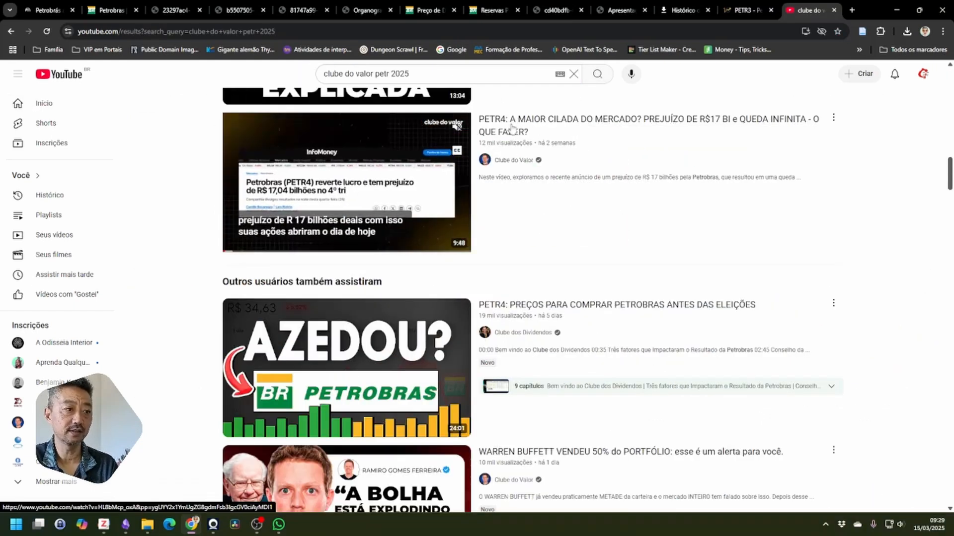
middle_click(512, 128)
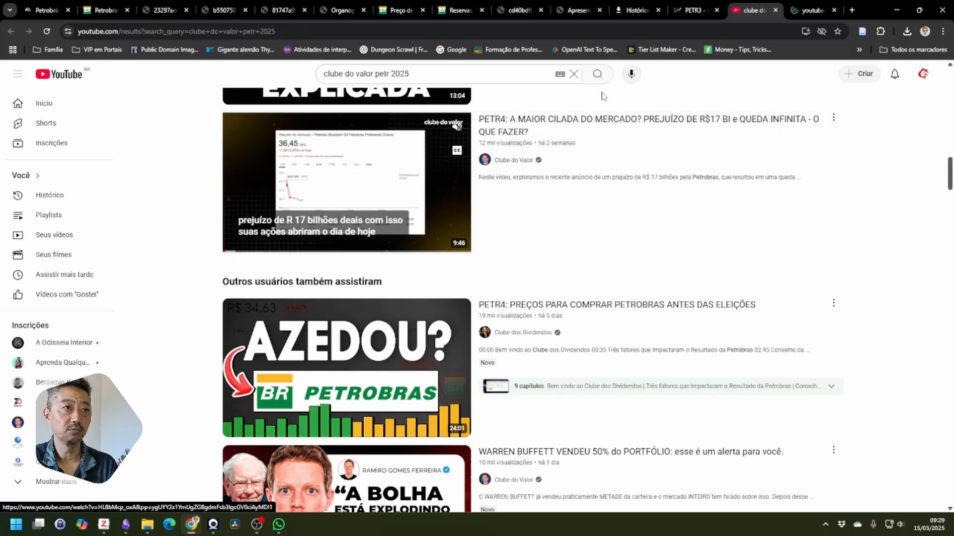
key("ctrl+Tab")
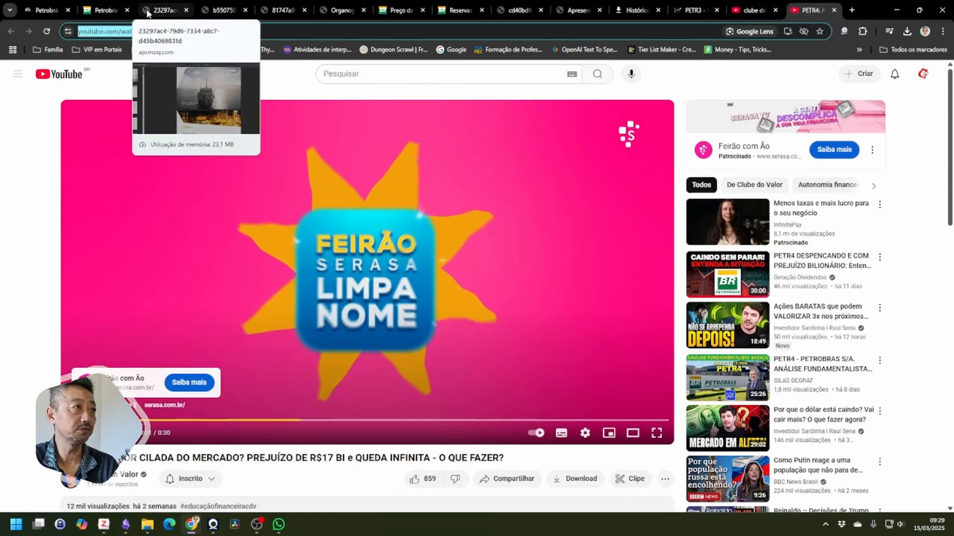
Step: Return to the NotebookLM notebook and add the "PETR4: A MAIOR CILADA DO MERCADO?" video as a YouTube source using its URL
left_click(44, 9)
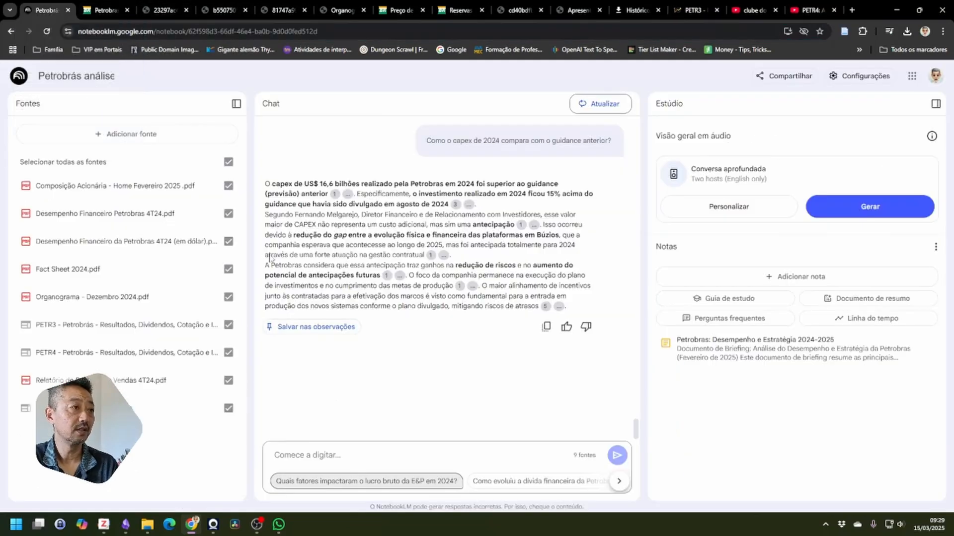
left_click(158, 130)
left_click(454, 403)
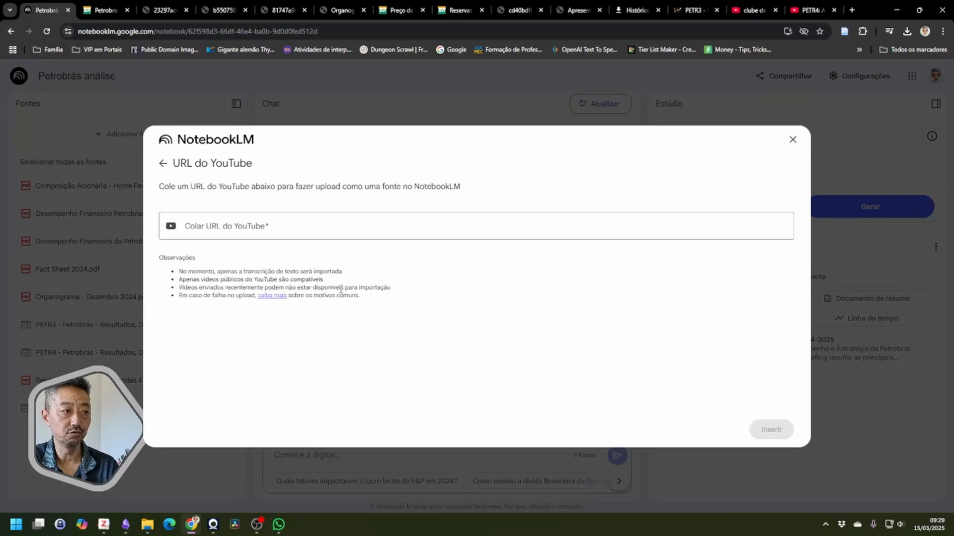
left_click(324, 231)
key("ctrl+v")
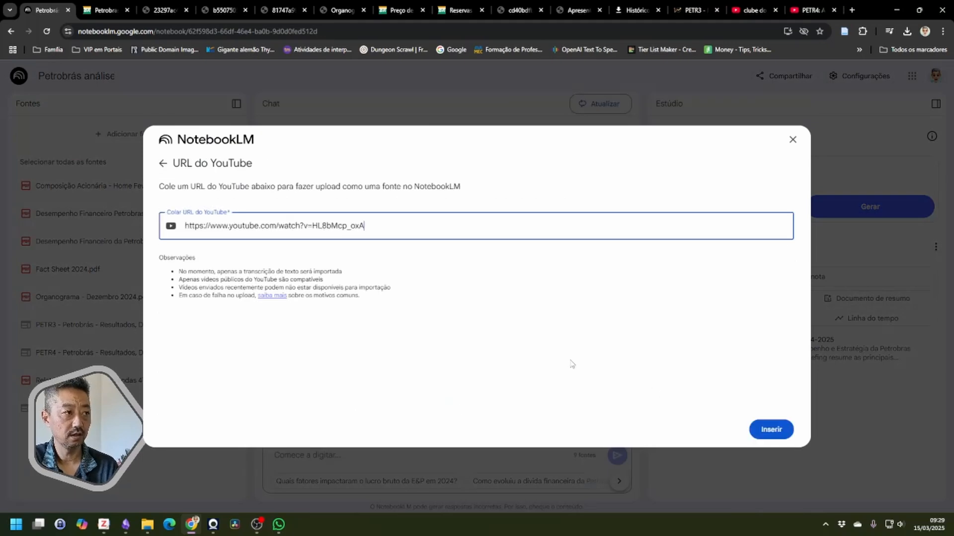
left_click(782, 433)
Step: Back in the YouTube results, open "PETR4: PREÇOS PARA COMPRAR PETROBRAS ANTES DAS ELEIÇÕES" and copy the video's URL
left_click(746, 11)
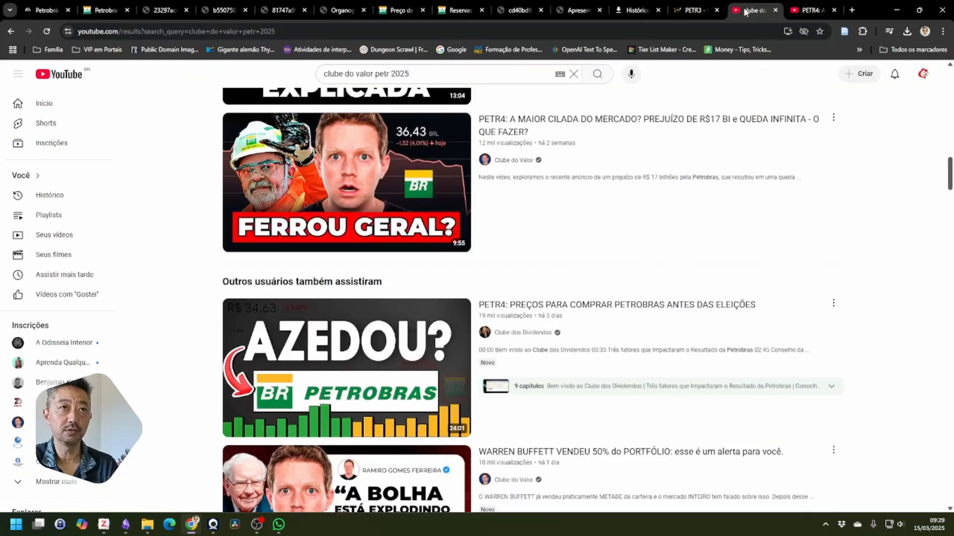
scroll(443, 270, "down", 2)
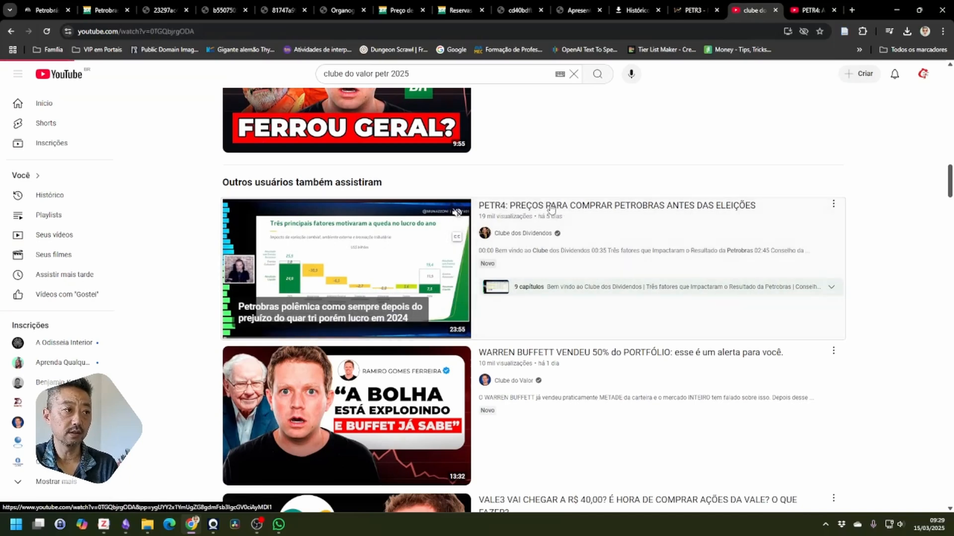
left_click(550, 206)
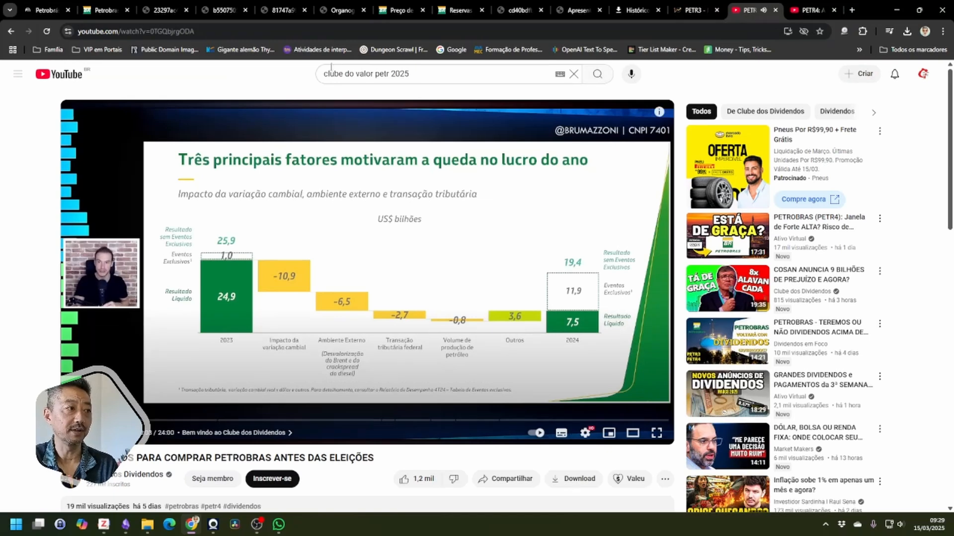
left_click(237, 35)
key("ctrl+c")
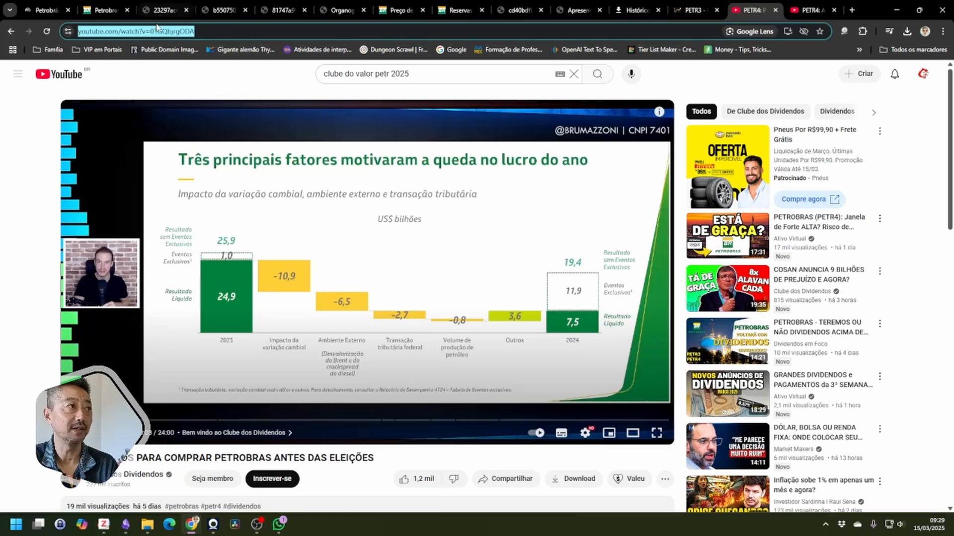
Step: Add the copied link of the "PETR4: PREÇOS PARA COMPRAR PETROBRAS" video to the NotebookLM notebook as a YouTube source
left_click(45, 10)
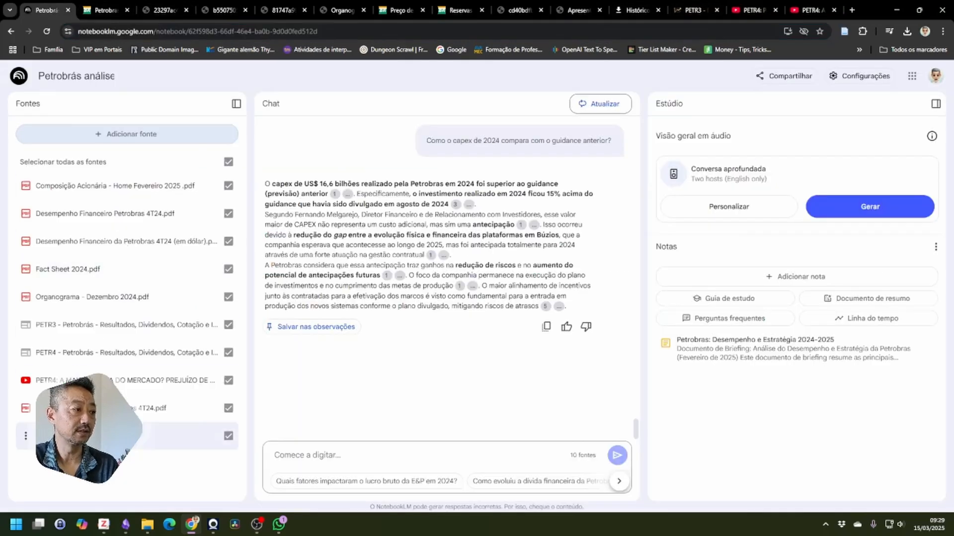
left_click(130, 137)
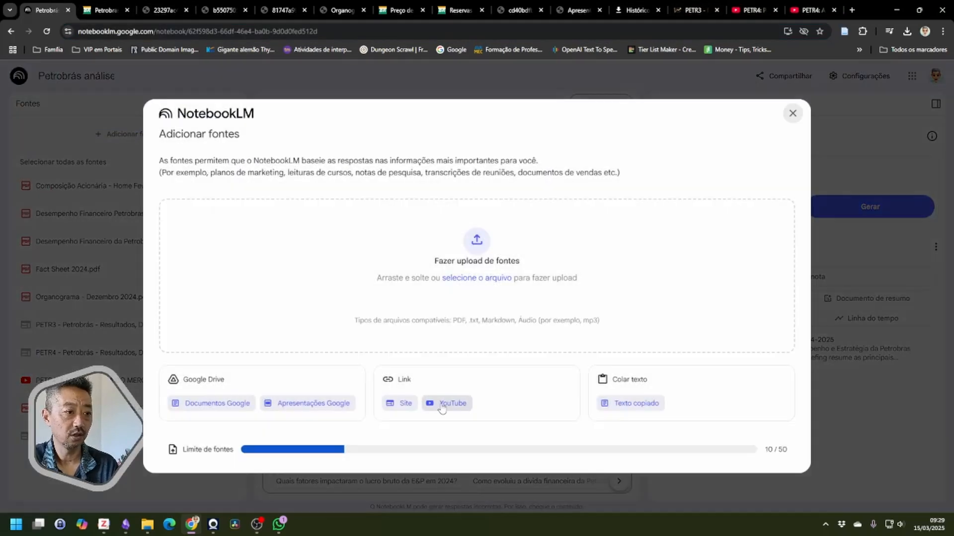
left_click(442, 402)
left_click(297, 223)
key("ctrl+v")
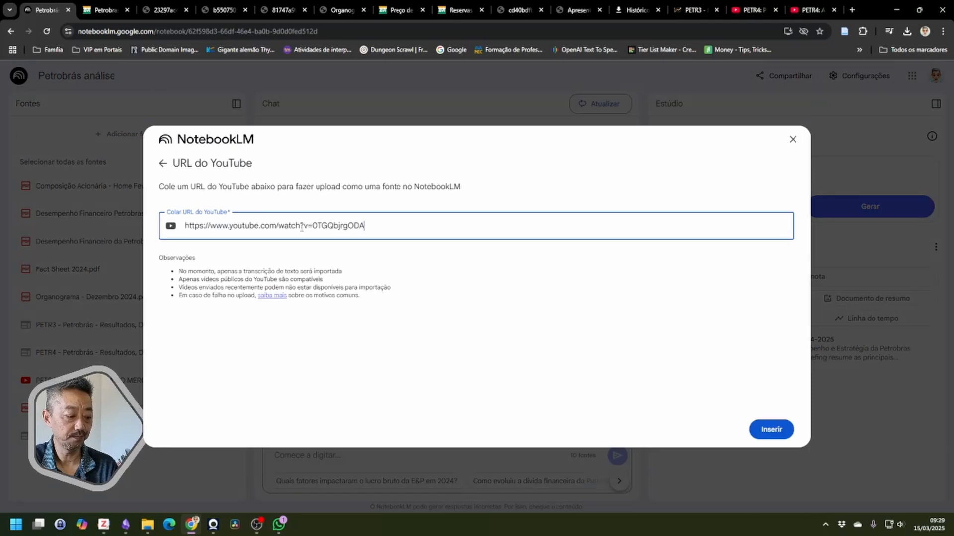
left_click(779, 429)
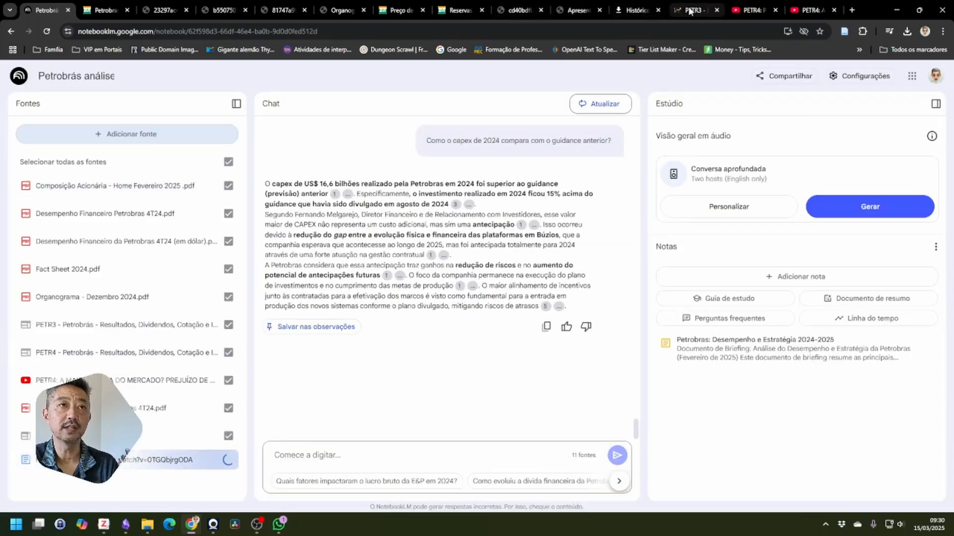
Step: On YouTube, open the suggested Ativo Virtual video "PETROBRAS (PETR4): Janela de Forte ALTA?" and select its URL
left_click(765, 10)
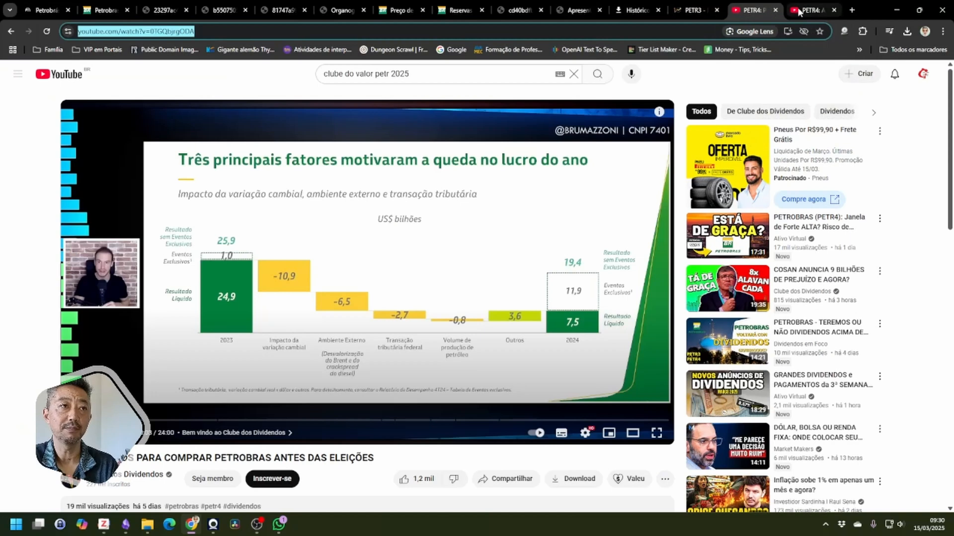
scroll(809, 176, "down", 1)
left_click(809, 176)
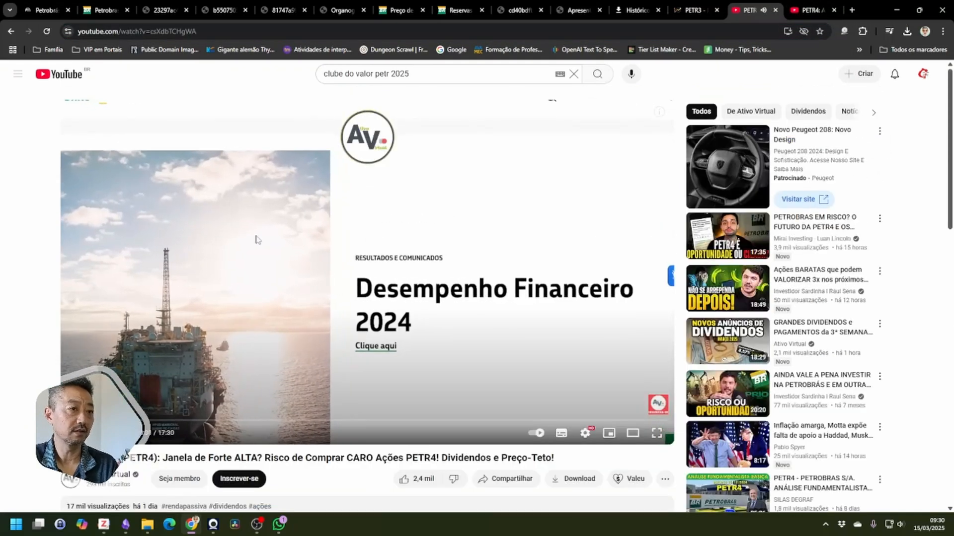
left_click(213, 34)
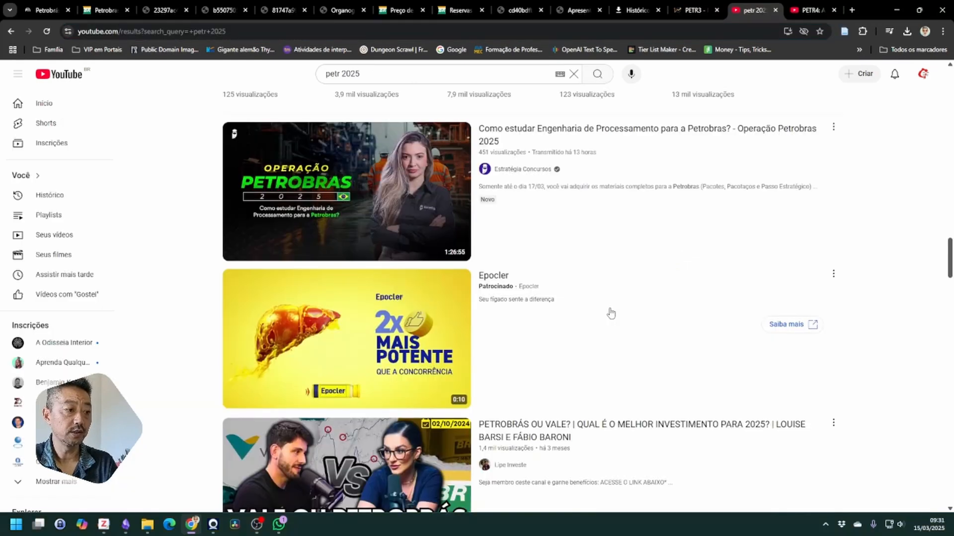
Step: Browse the YouTube results for "petr 2025" for further Petrobras investment analysis videos
scroll(611, 313, "down", 2)
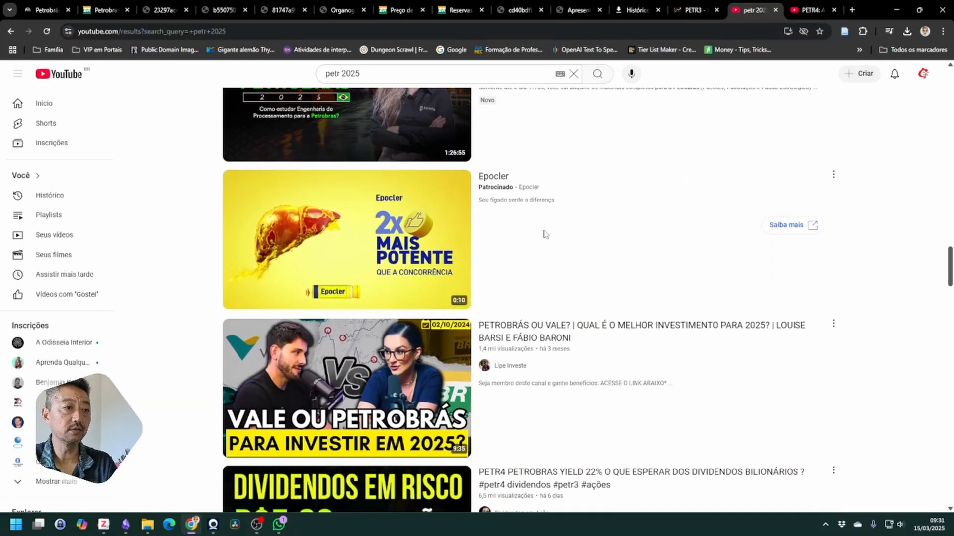
scroll(545, 234, "down", 8)
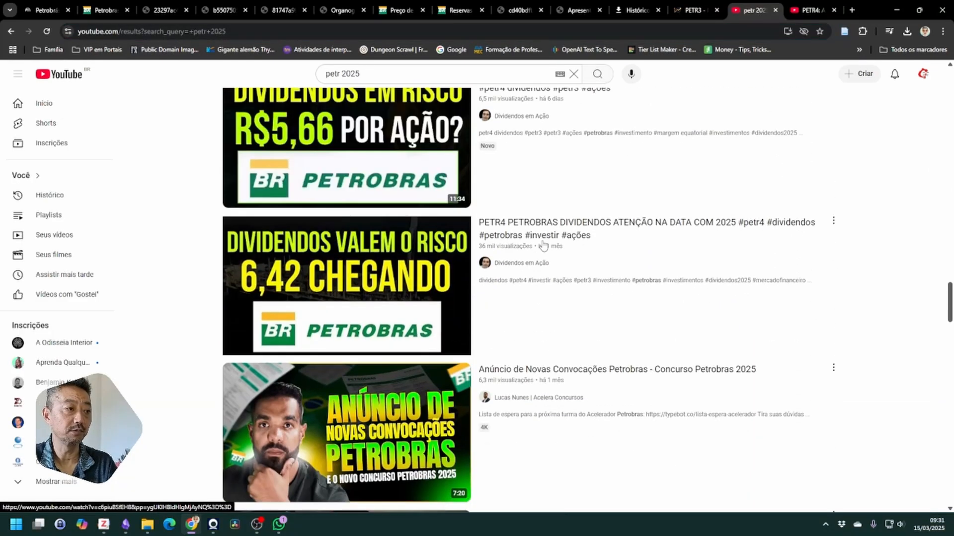
scroll(583, 311, "down", 5)
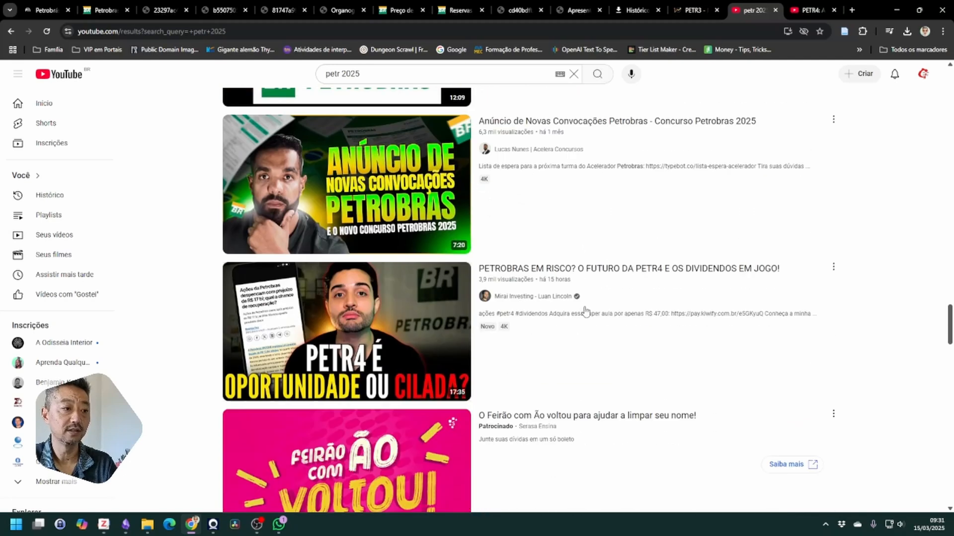
scroll(586, 311, "down", 11)
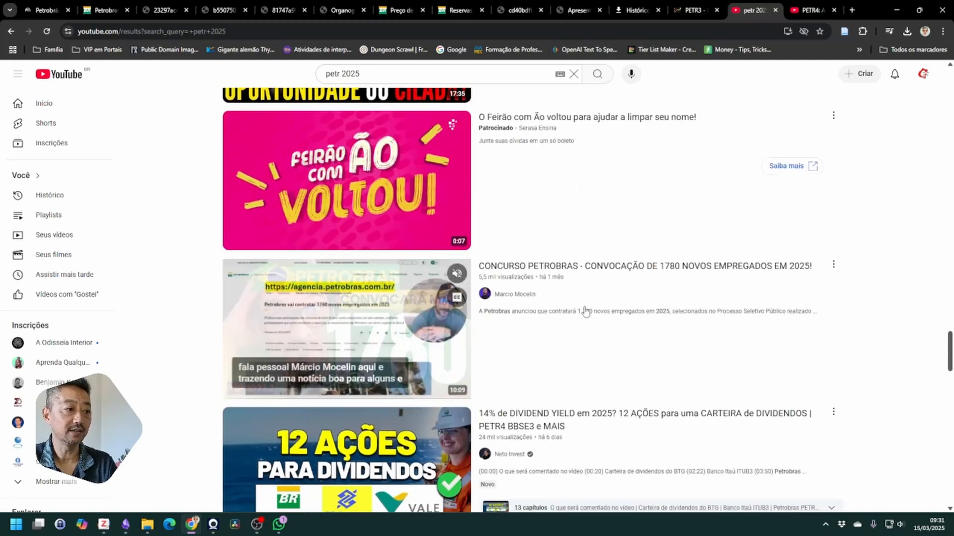
scroll(585, 311, "down", 4)
scroll(581, 311, "down", 3)
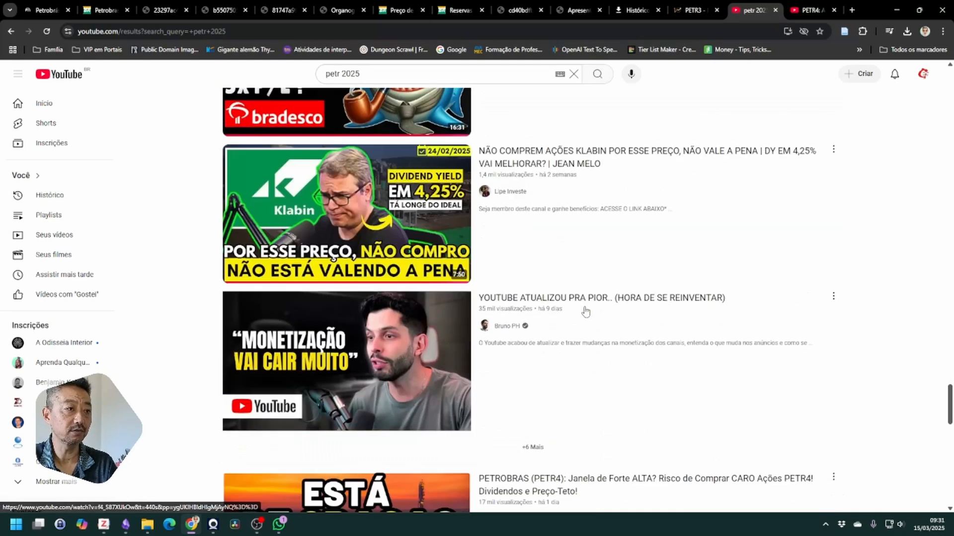
scroll(560, 315, "down", 1)
scroll(611, 379, "down", 4)
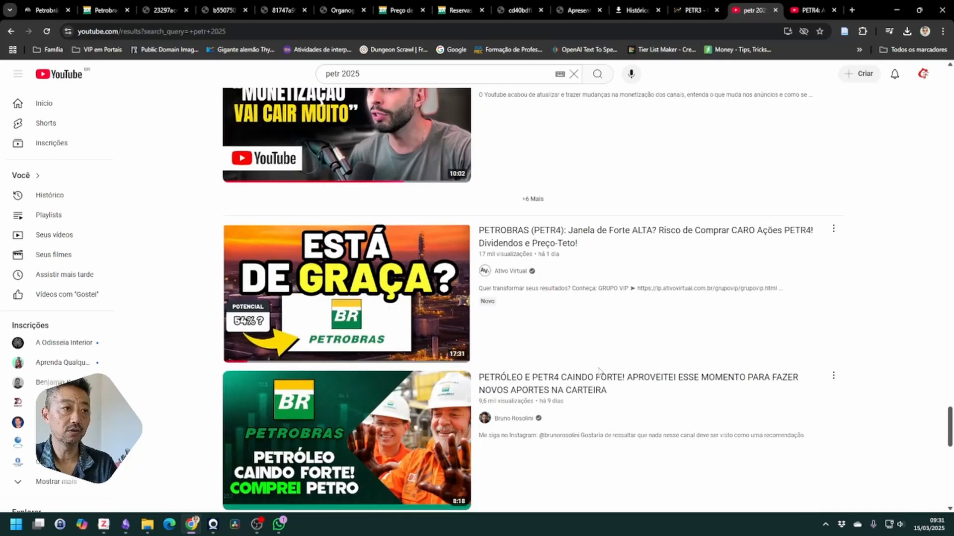
scroll(599, 372, "down", 2)
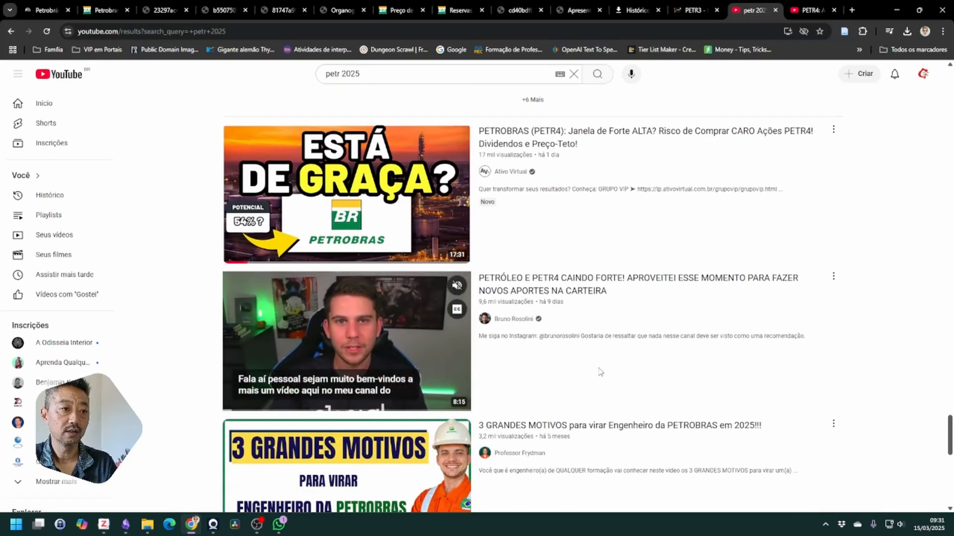
scroll(600, 372, "down", 6)
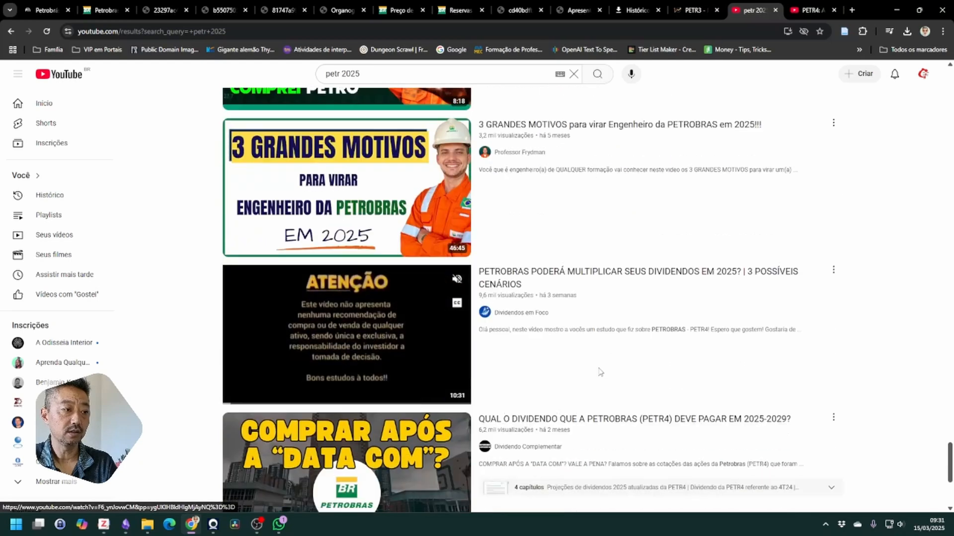
scroll(600, 372, "down", 5)
scroll(599, 372, "down", 3)
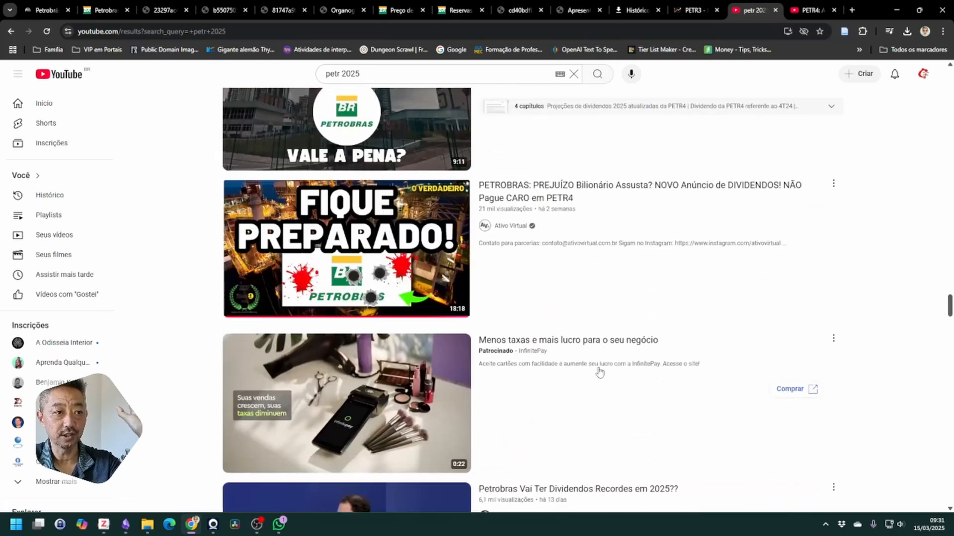
scroll(599, 372, "down", 7)
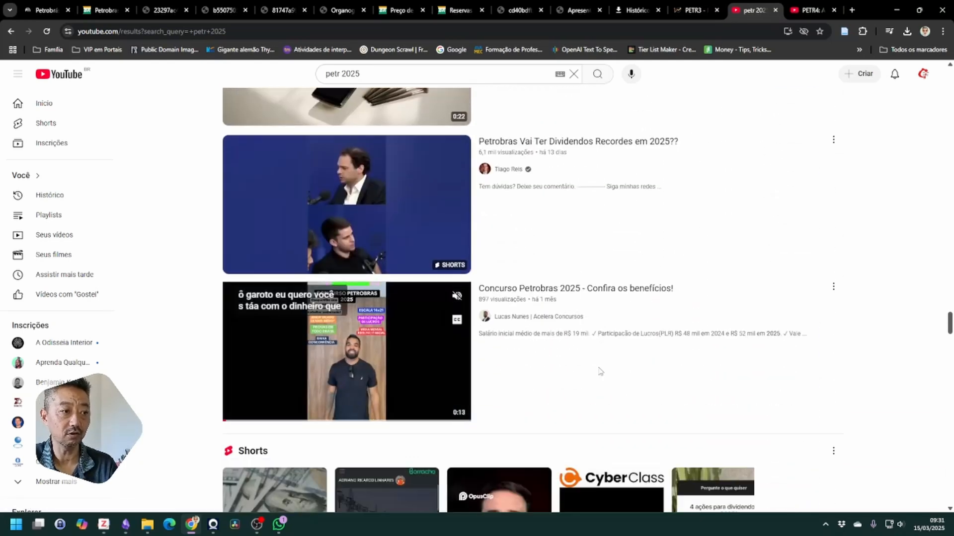
scroll(600, 372, "down", 10)
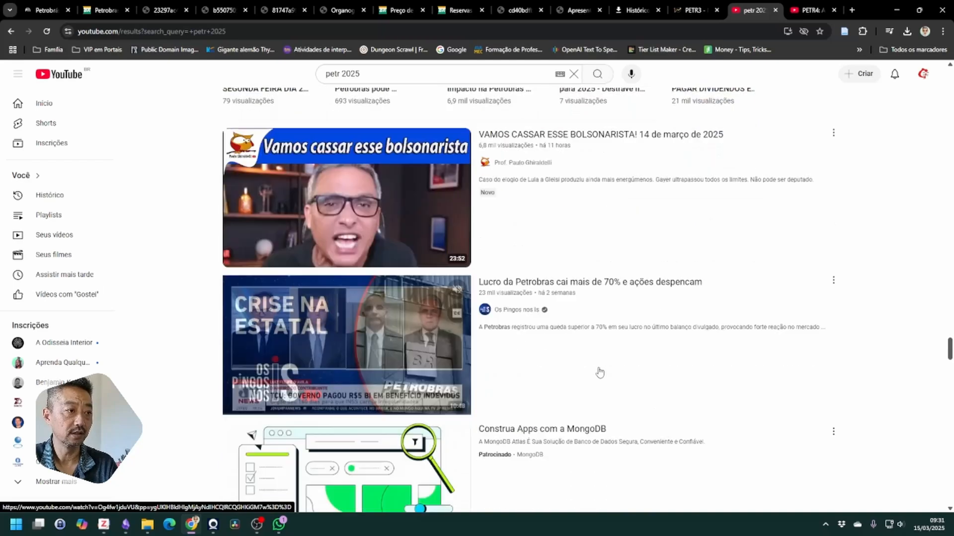
scroll(600, 371, "down", 5)
scroll(599, 372, "down", 3)
scroll(596, 372, "up", 11)
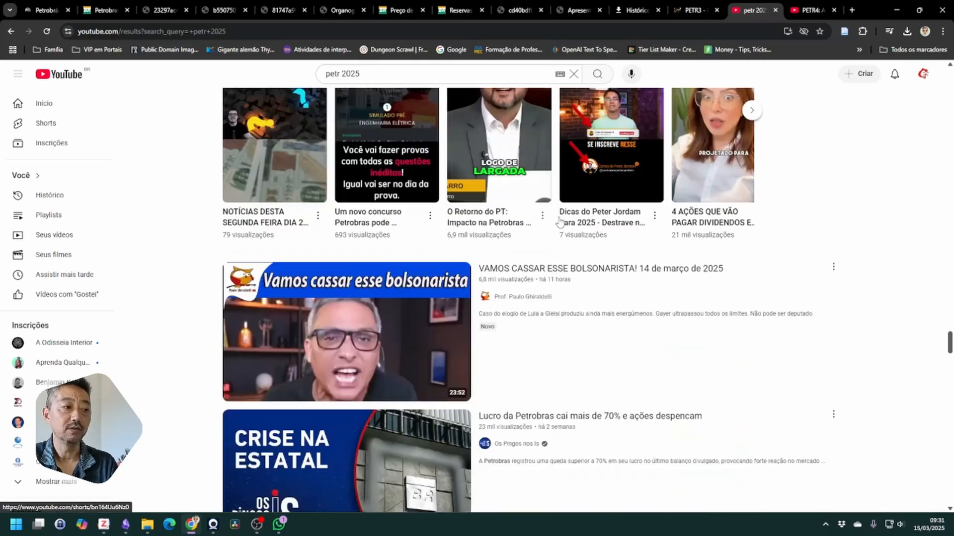
scroll(560, 222, "up", 8)
Step: Back in NotebookLM, ask the chat "A partir dos videos com as análises dos resultados da Petrobrás, me resuma as considerações de cada um desses influenciadores / analistas."
left_click(47, 10)
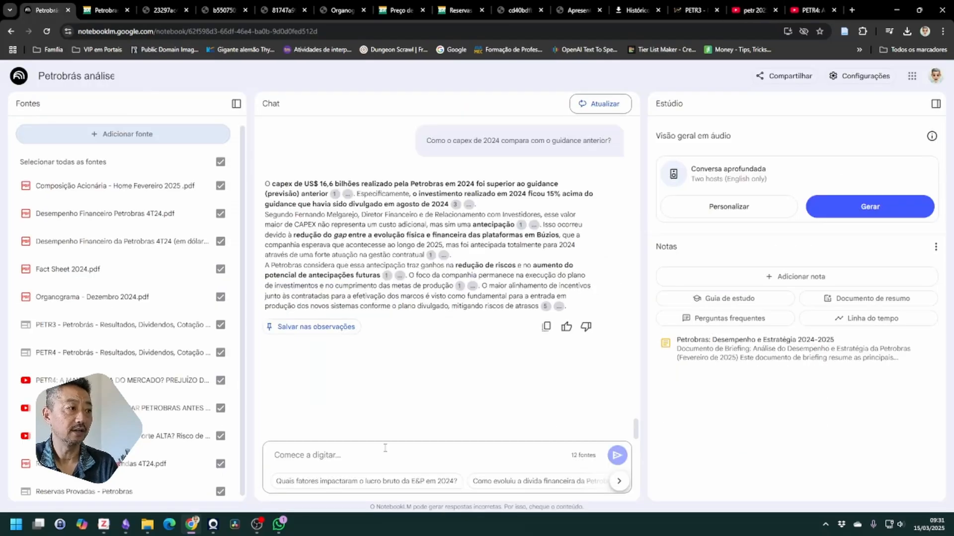
scroll(102, 435, "down", 3)
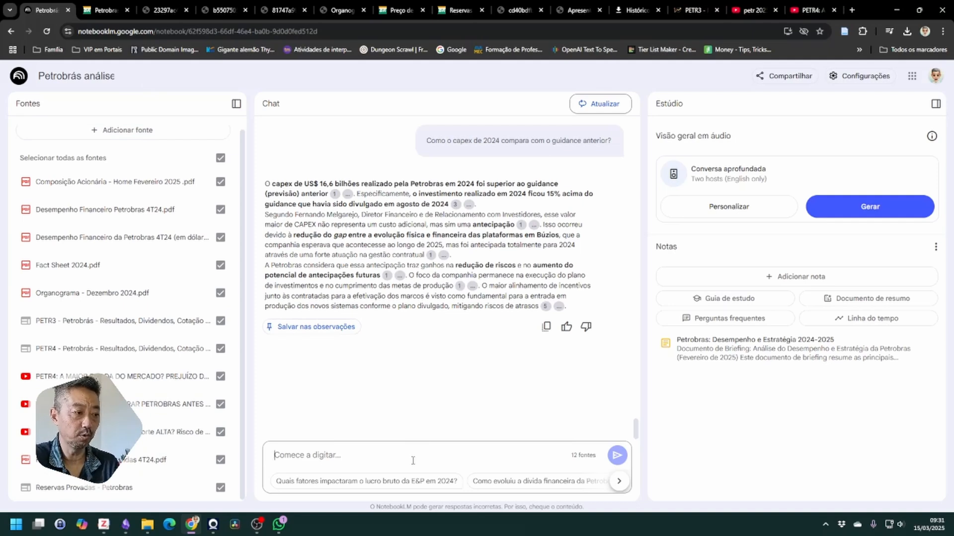
type("A partir dos v")
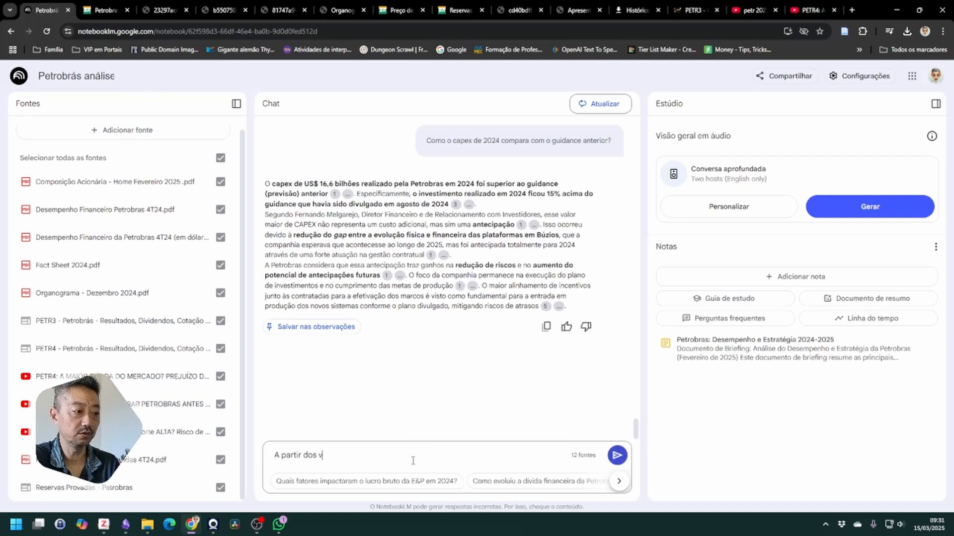
type("ideos ")
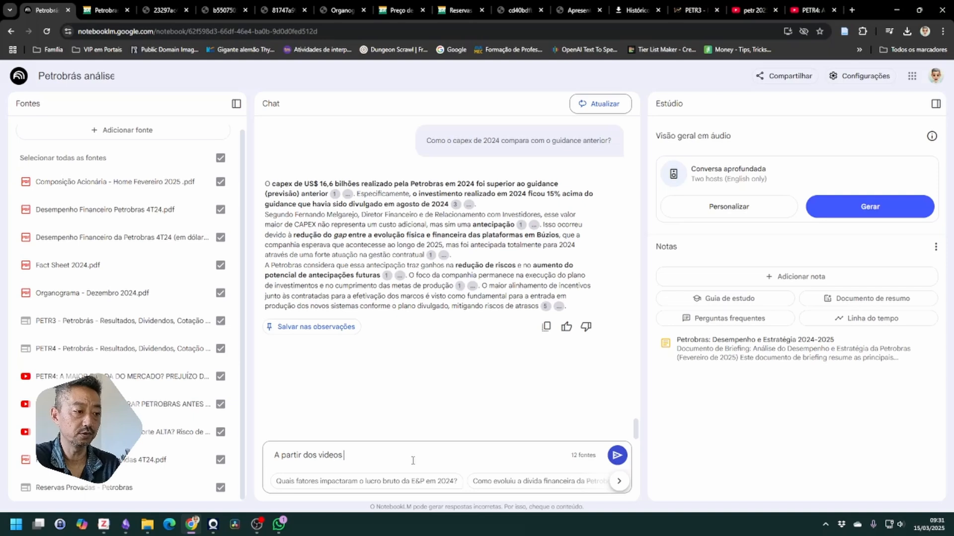
type("com as aná")
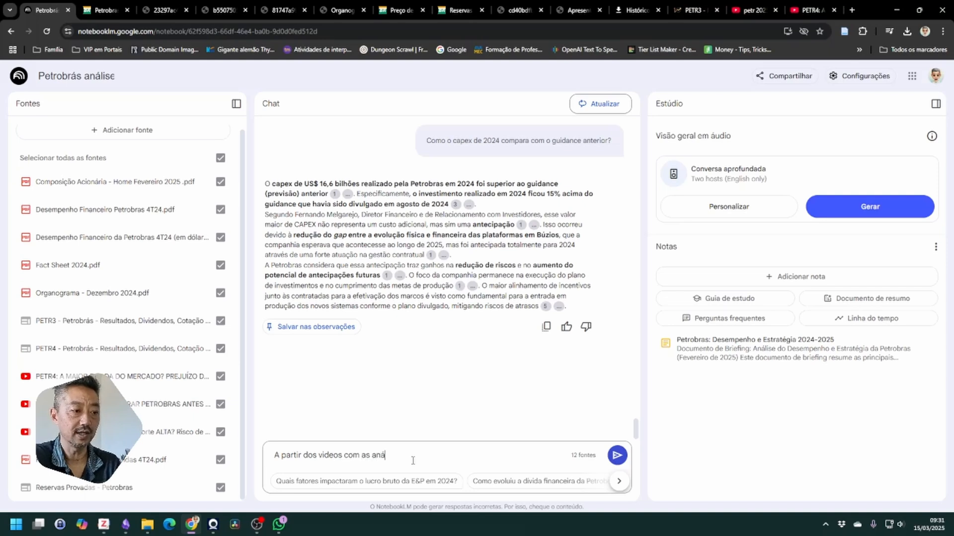
type("lises da")
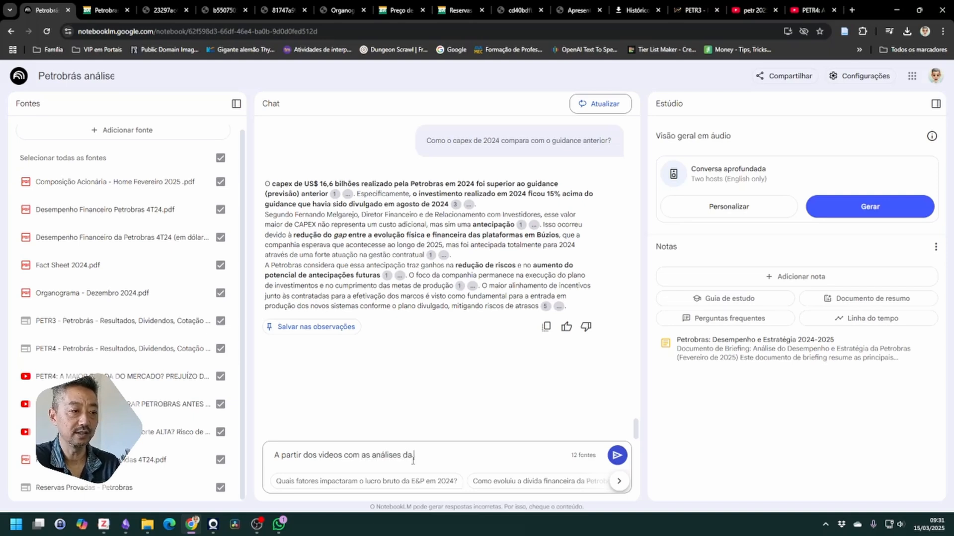
type("os resultados ")
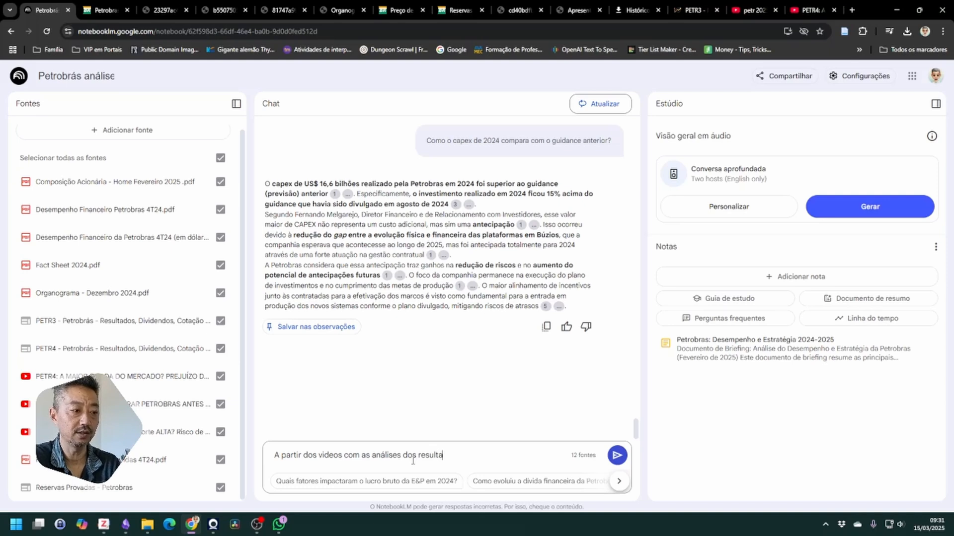
type("da Pet")
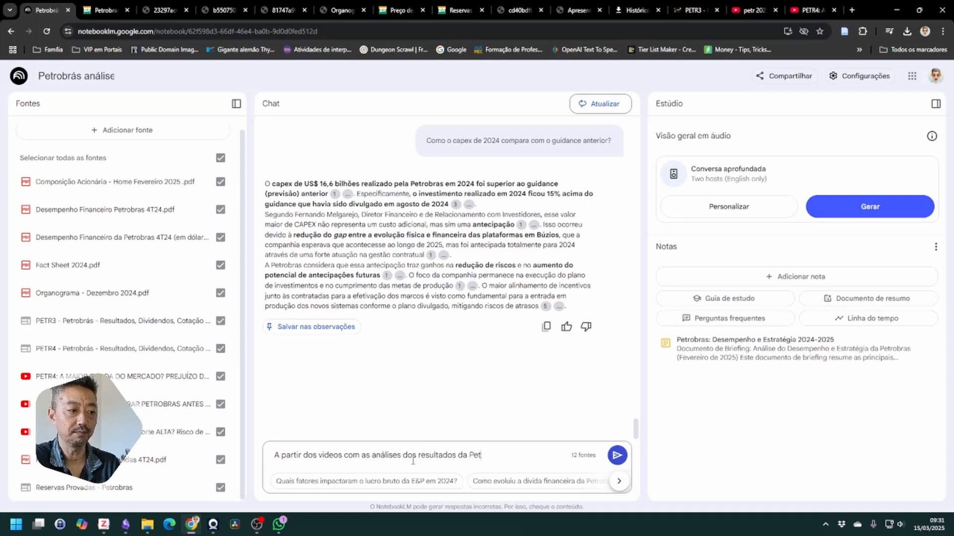
type("robra")
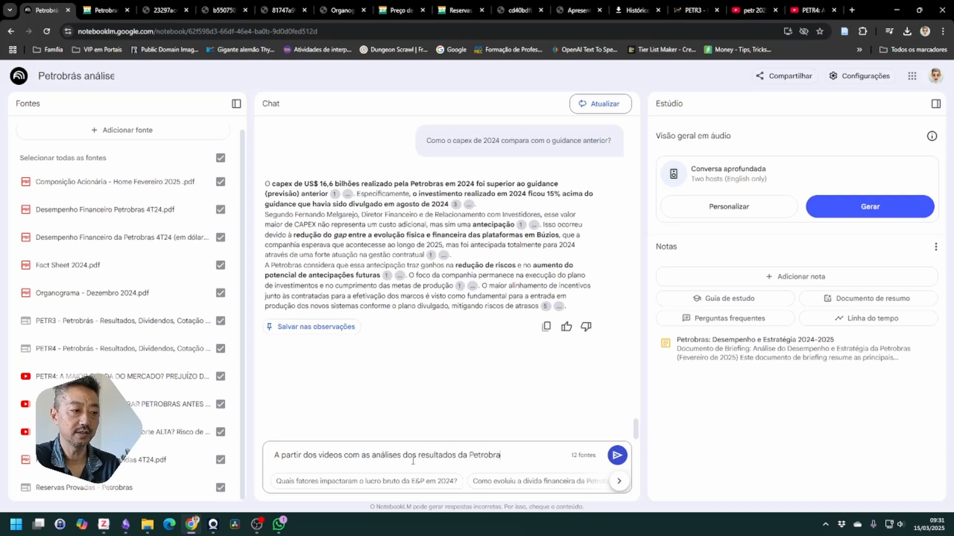
key("BackSpace")
type("ás, me ")
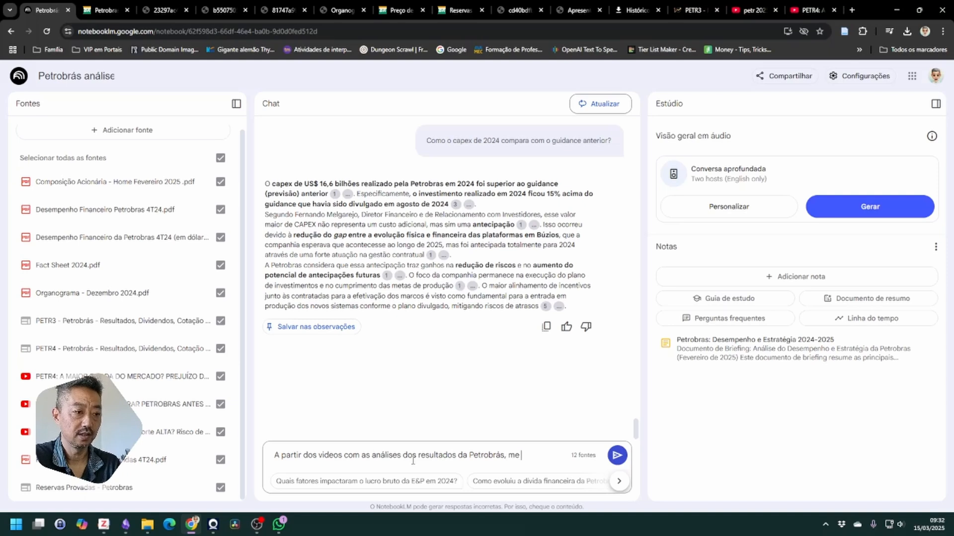
type("resuma a")
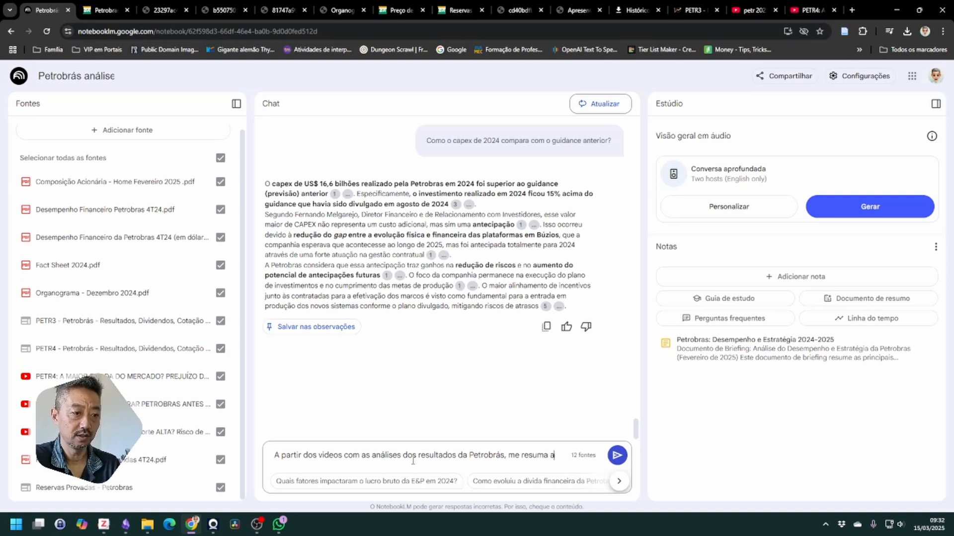
type("s considerações de cad")
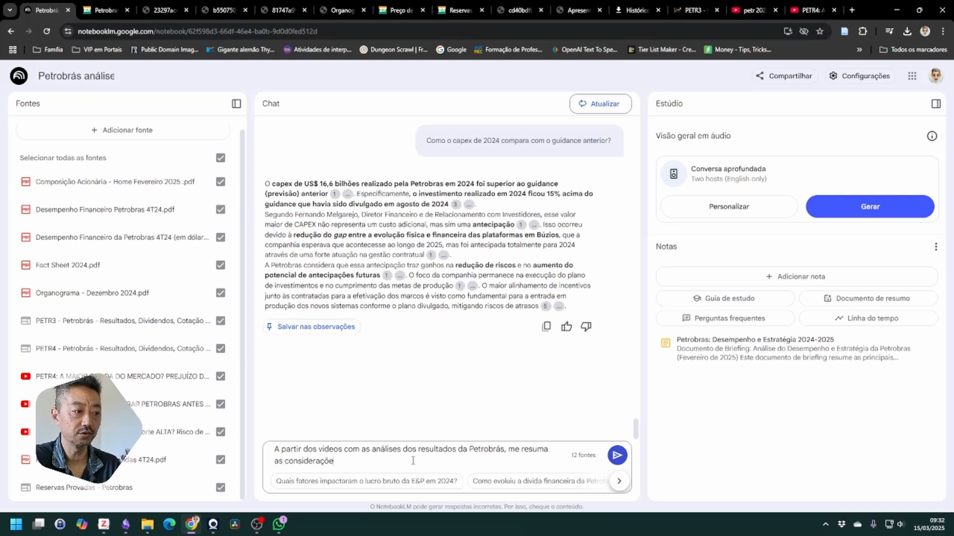
type("m d")
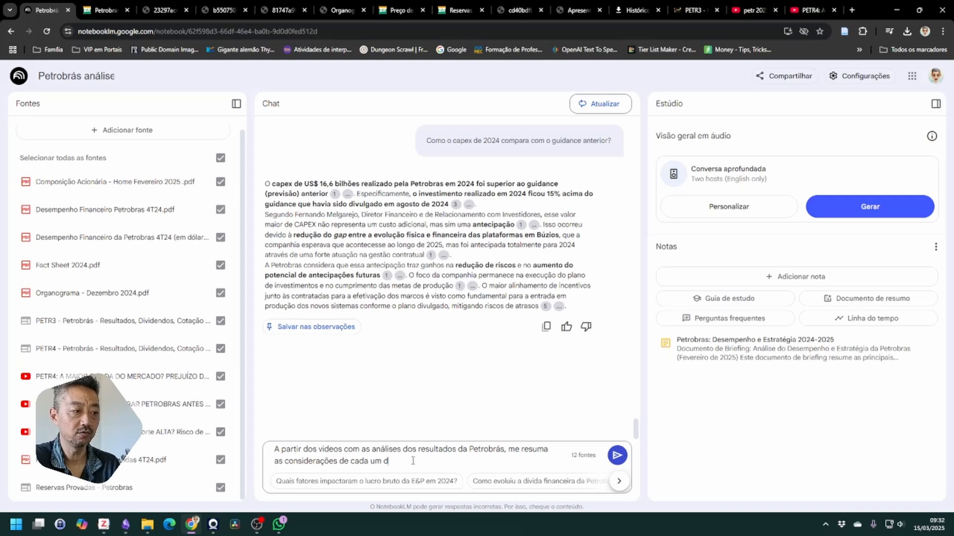
type("esses inf")
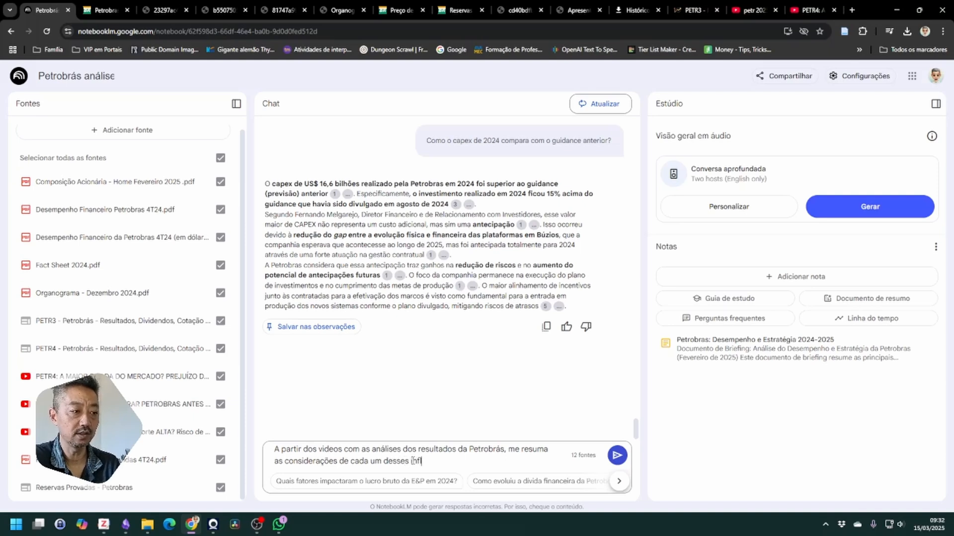
type("luenciadores")
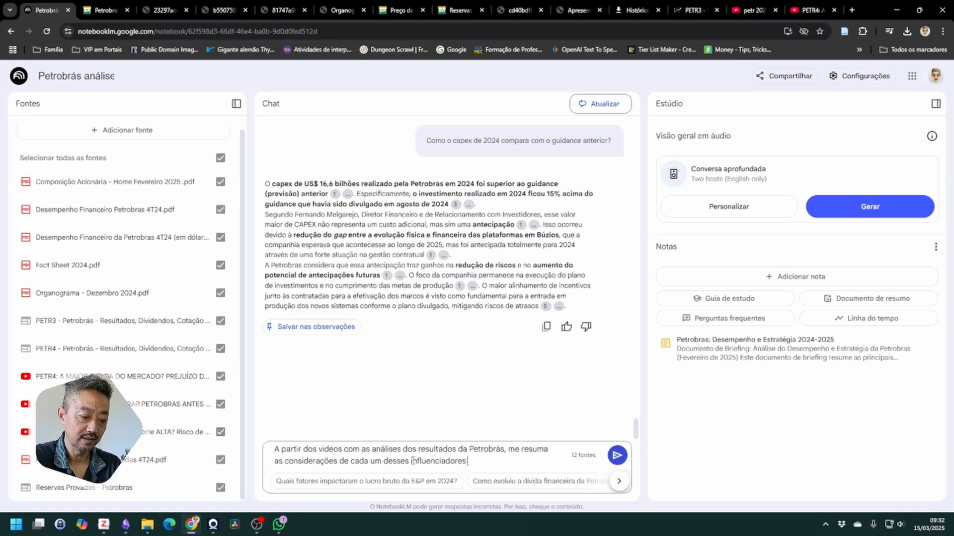
type(". / analista")
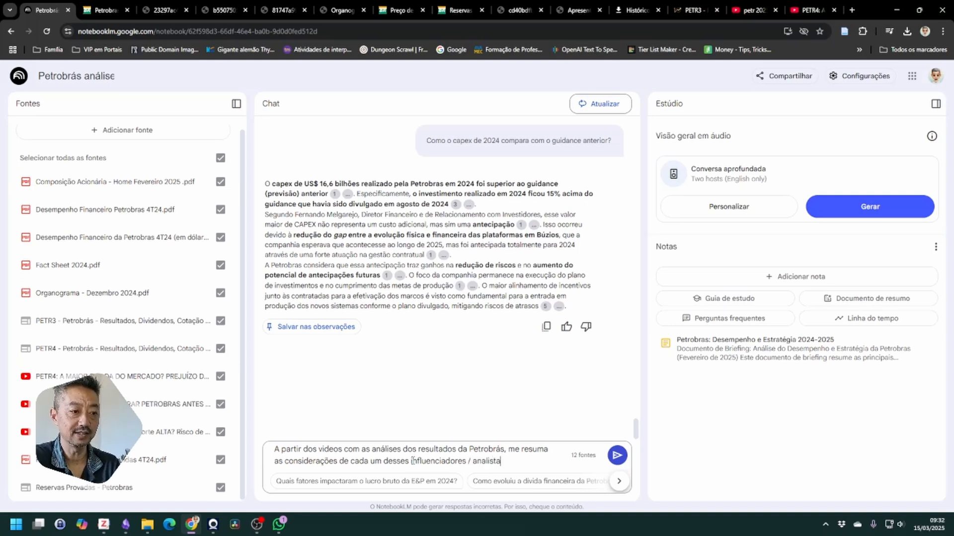
type("s.")
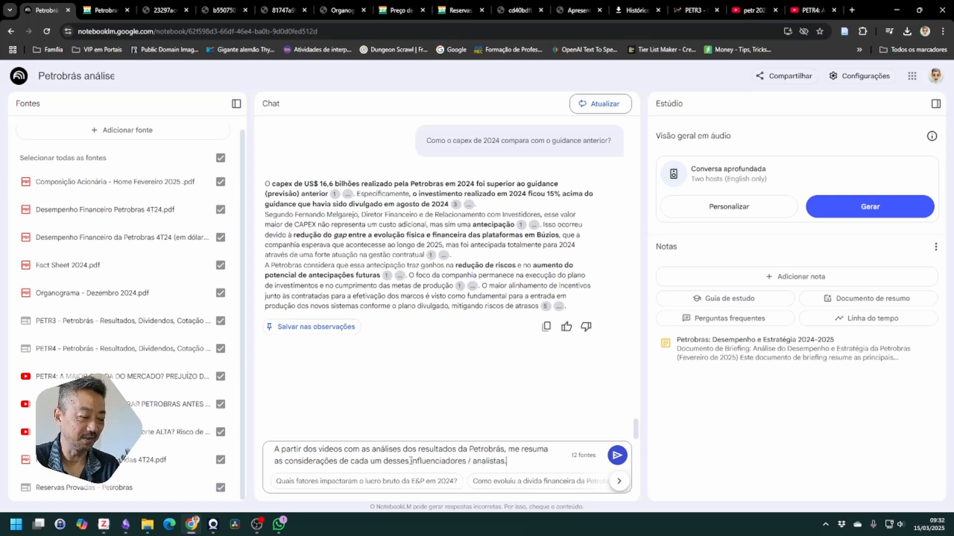
left_click(616, 456)
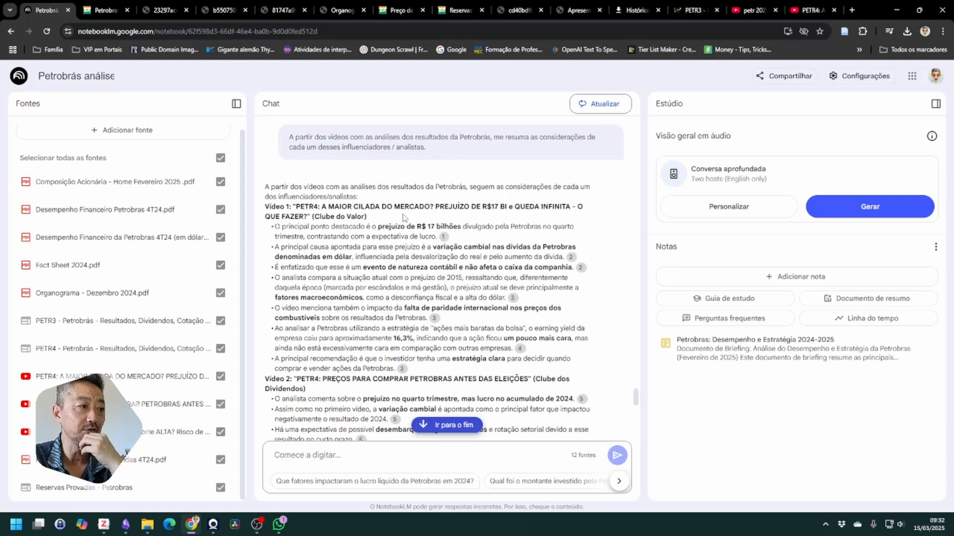
Step: Read the chat's summary of Video 1 by Clube do Valor, highlighting its points on the loss, exchange variation, cash effect and earning yield
scroll(404, 218, "down", 1)
scroll(404, 215, "up", 1)
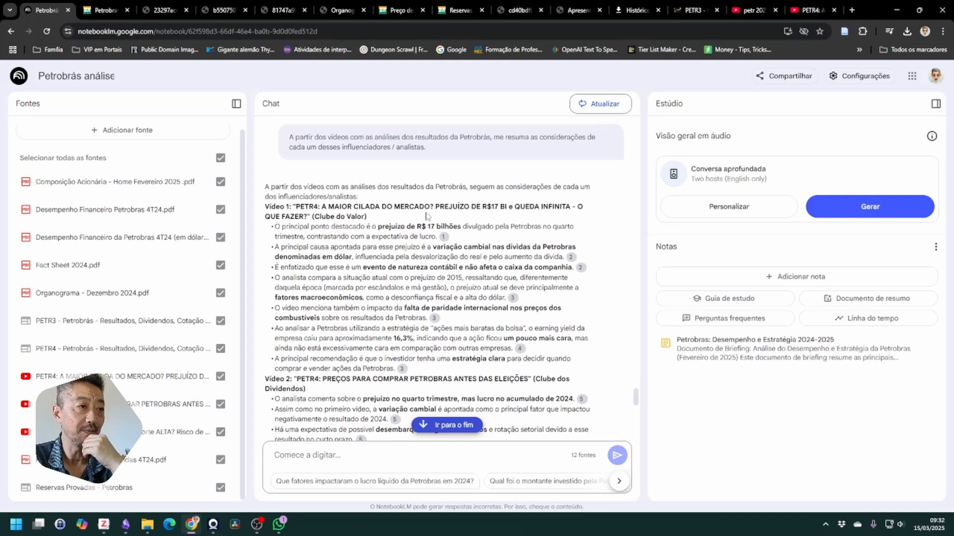
left_click_drag(376, 230, 468, 228)
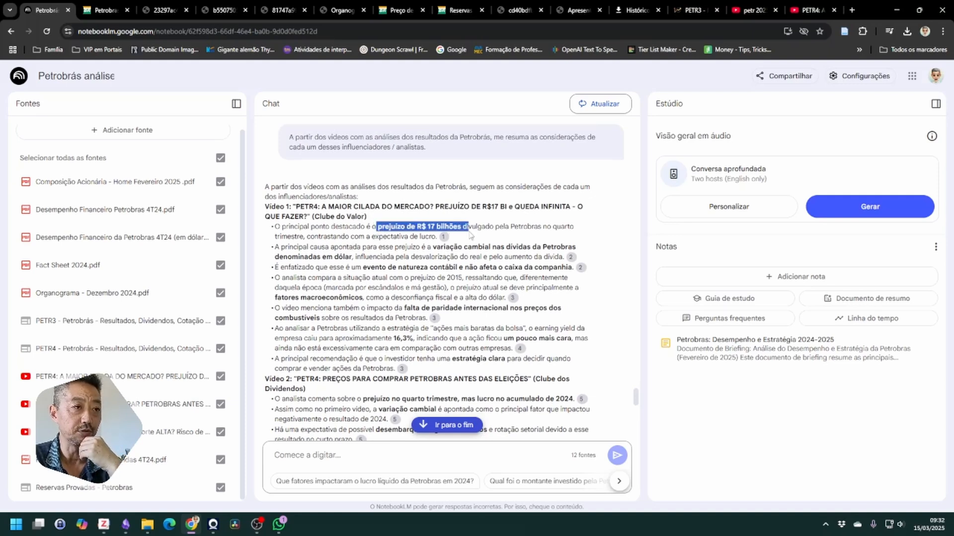
left_click(376, 255)
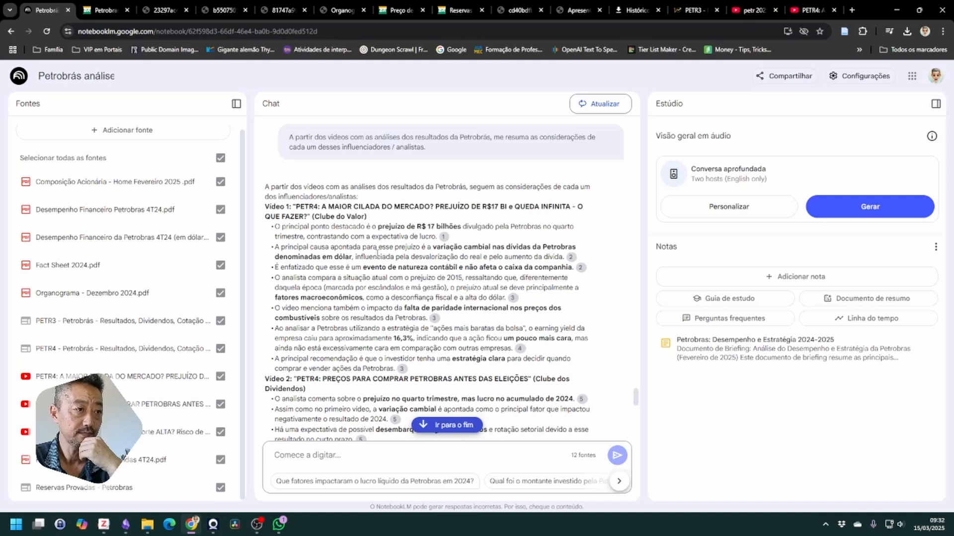
left_click_drag(430, 246, 383, 260)
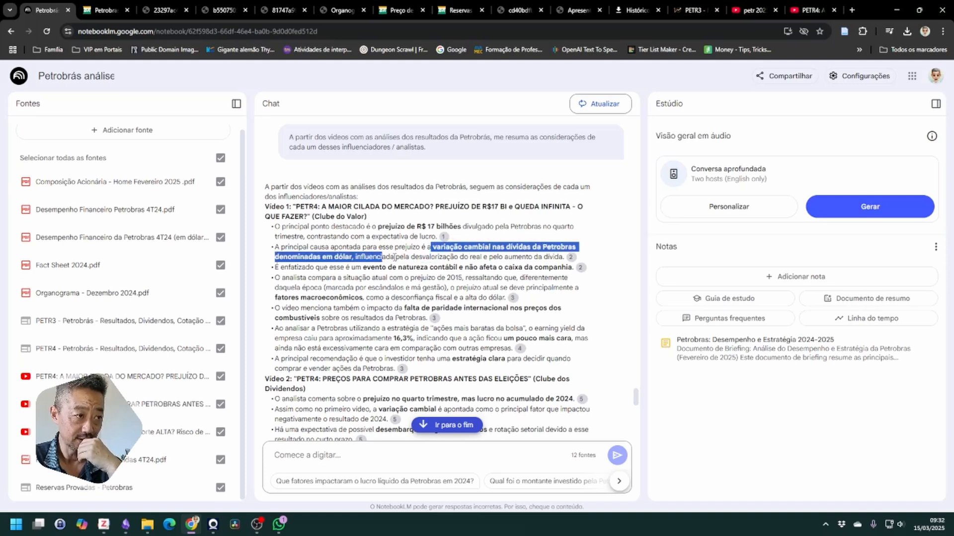
scroll(389, 264, "down", 1)
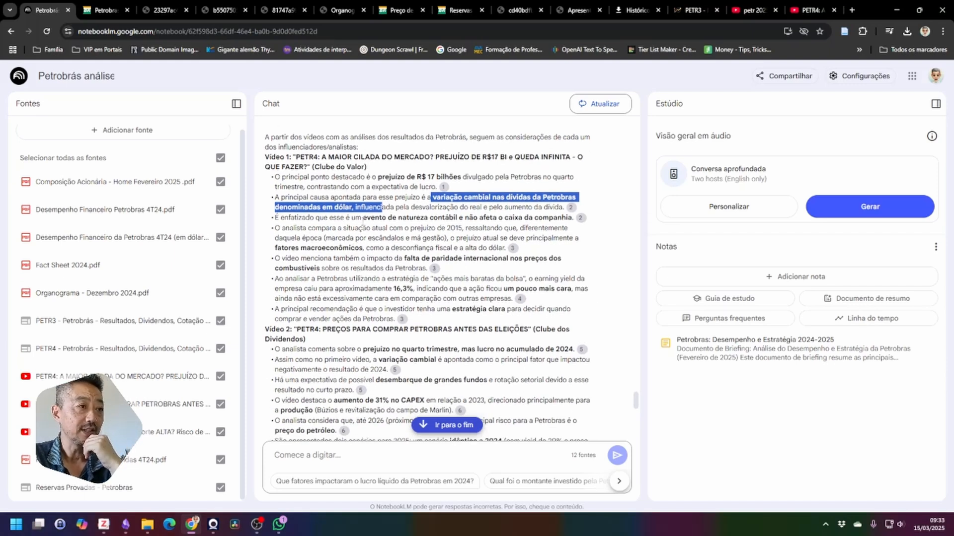
left_click_drag(362, 218, 569, 218)
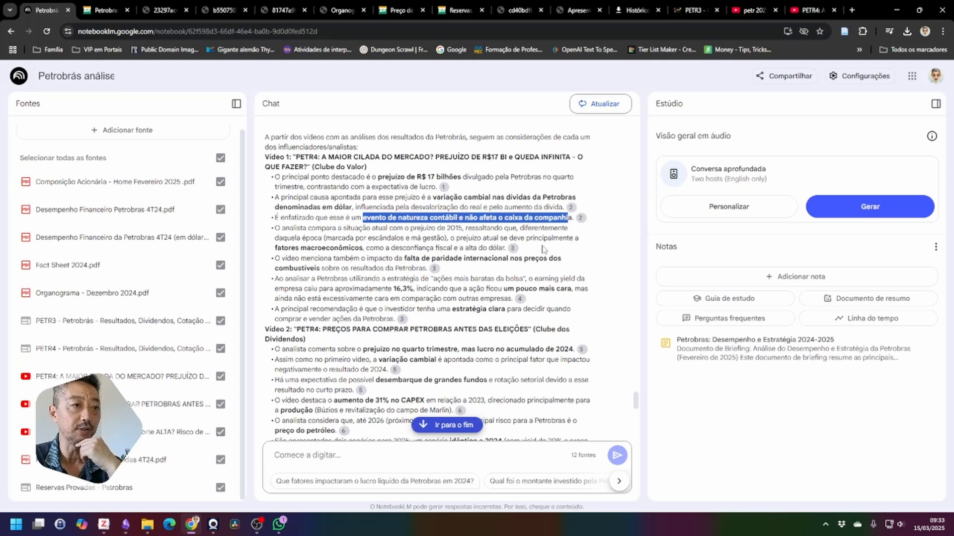
left_click(313, 248)
left_click_drag(313, 247, 502, 247)
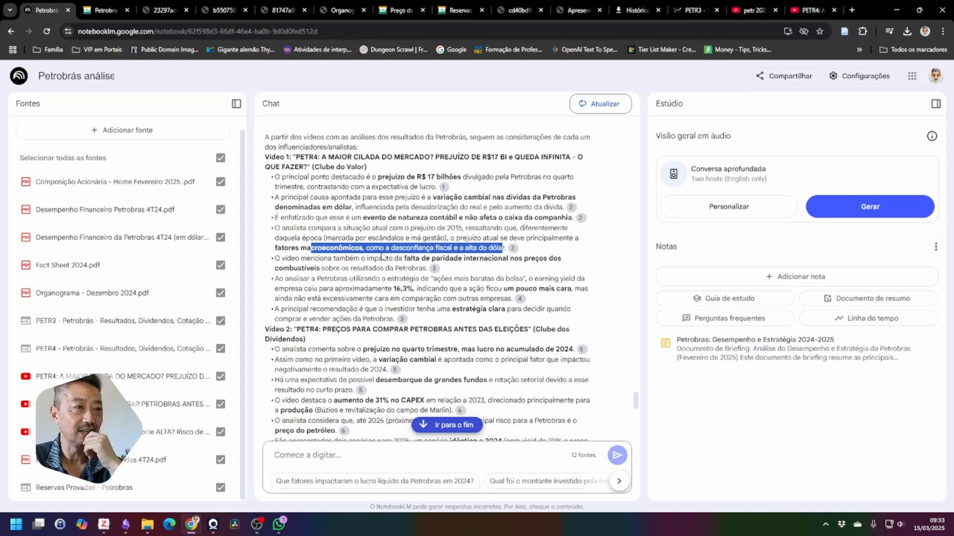
scroll(341, 226, "down", 1)
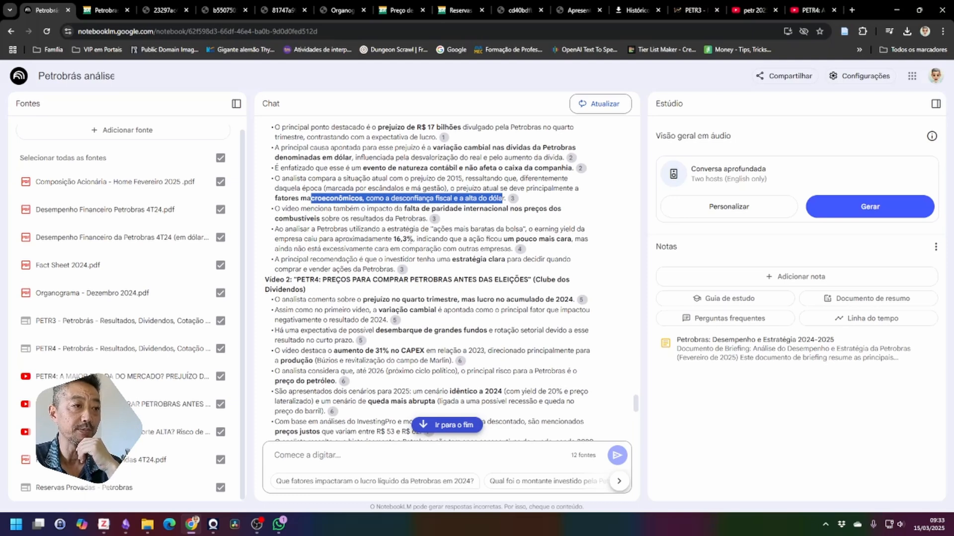
left_click_drag(413, 239, 372, 239)
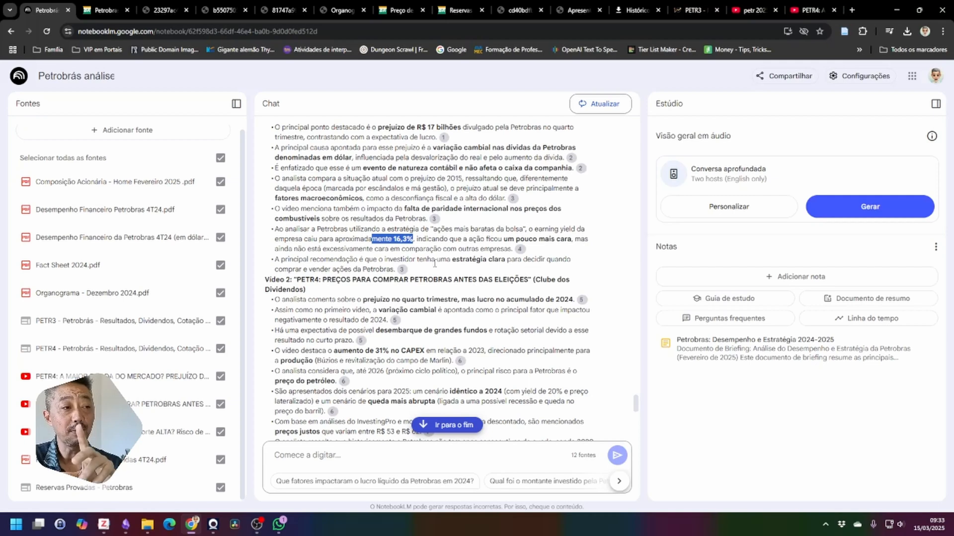
Step: Inspect the source transcript excerpt cited for the strategy recommendation and the fuel price parity point in the Video 1 summary
mouse_move(402, 270)
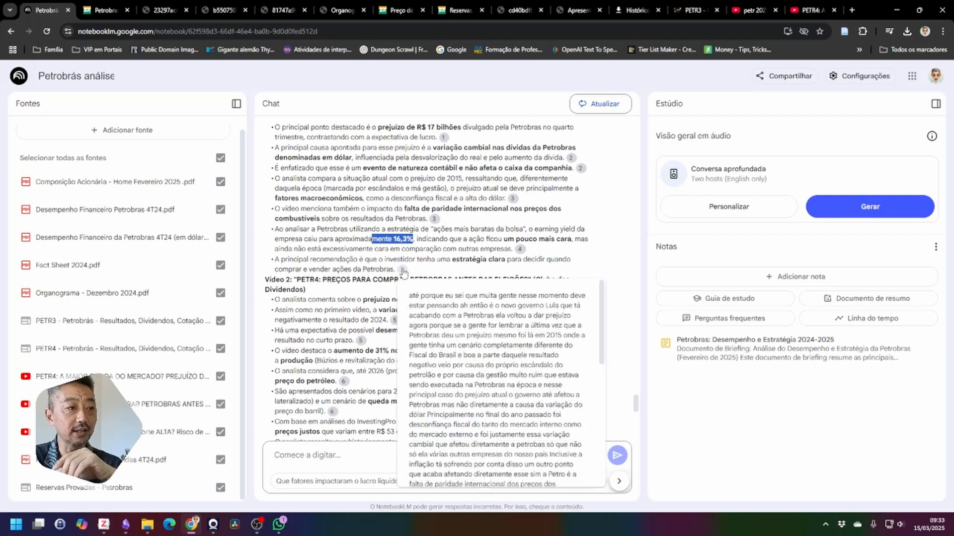
mouse_move(437, 221)
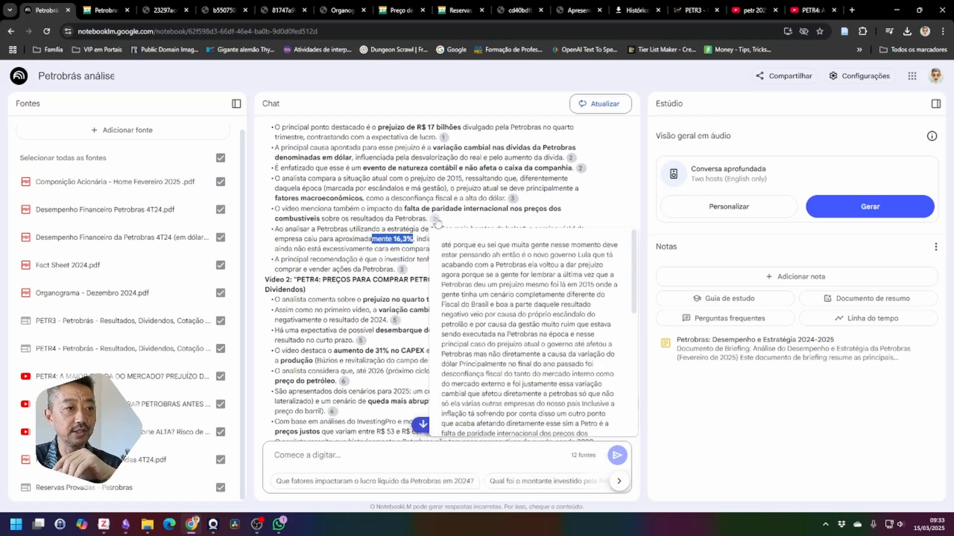
scroll(484, 254, "down", 10)
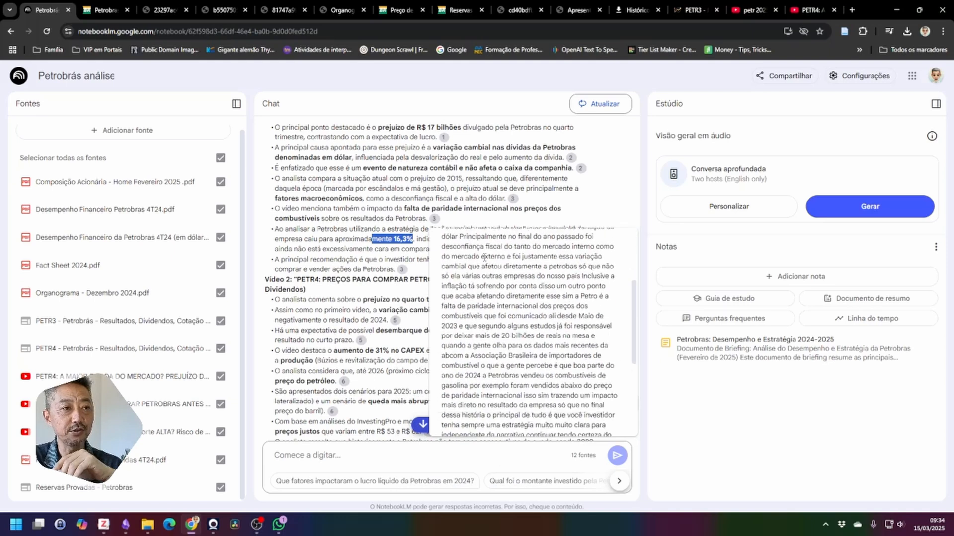
scroll(504, 343, "up", 8)
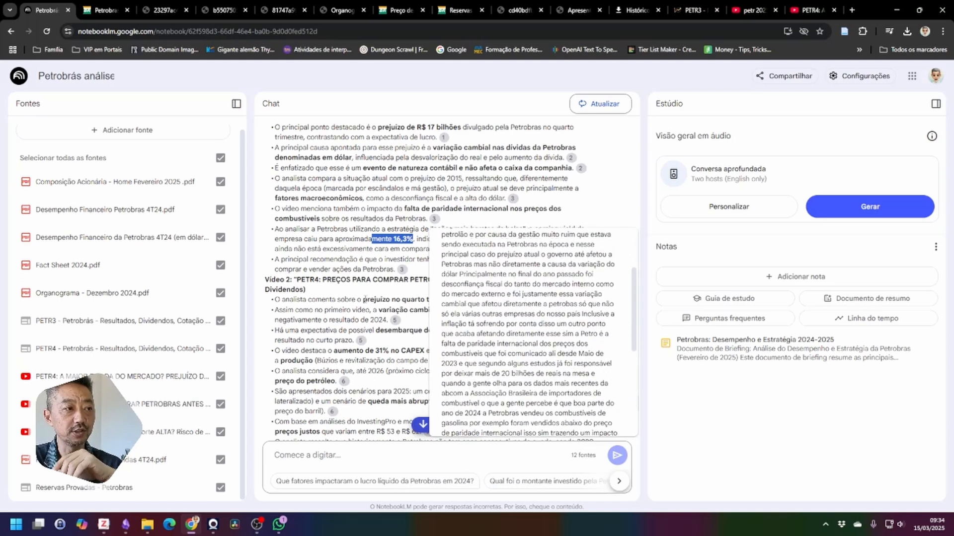
left_click(289, 260)
Step: Read the Video 2 summary by Clube dos Dividendos, highlighting its points on 2024 profit, CAPEX, fair prices and political risks
scroll(322, 259, "down", 2)
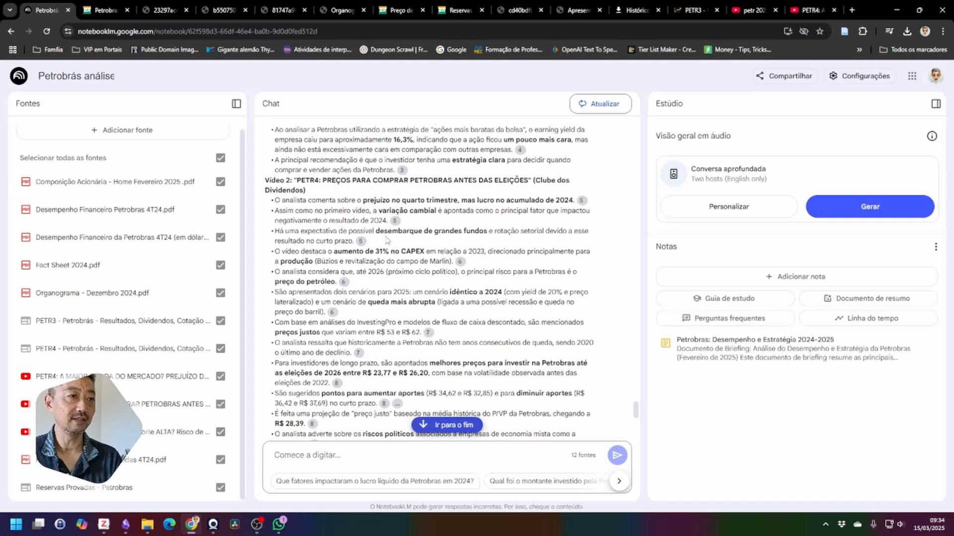
left_click_drag(460, 200, 573, 200)
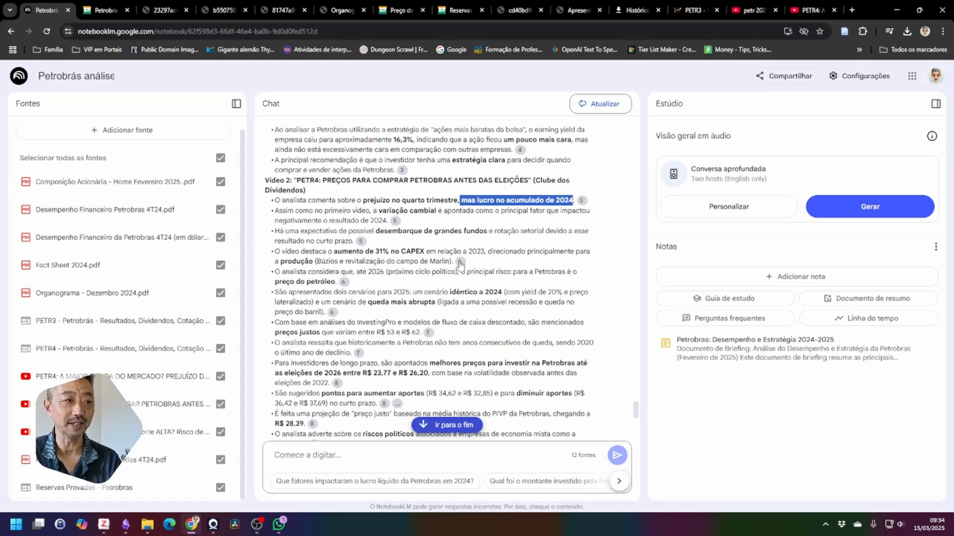
left_click_drag(441, 261, 370, 253)
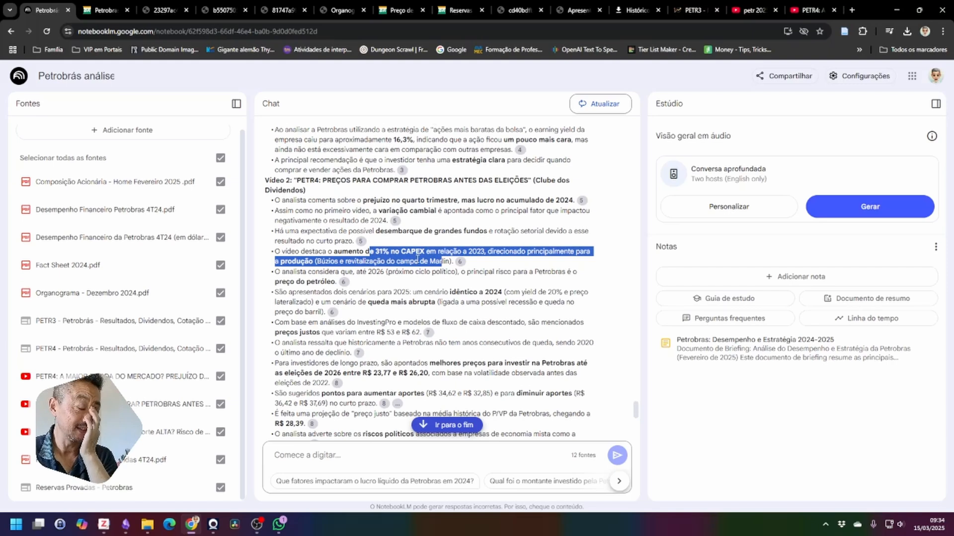
scroll(417, 258, "down", 1)
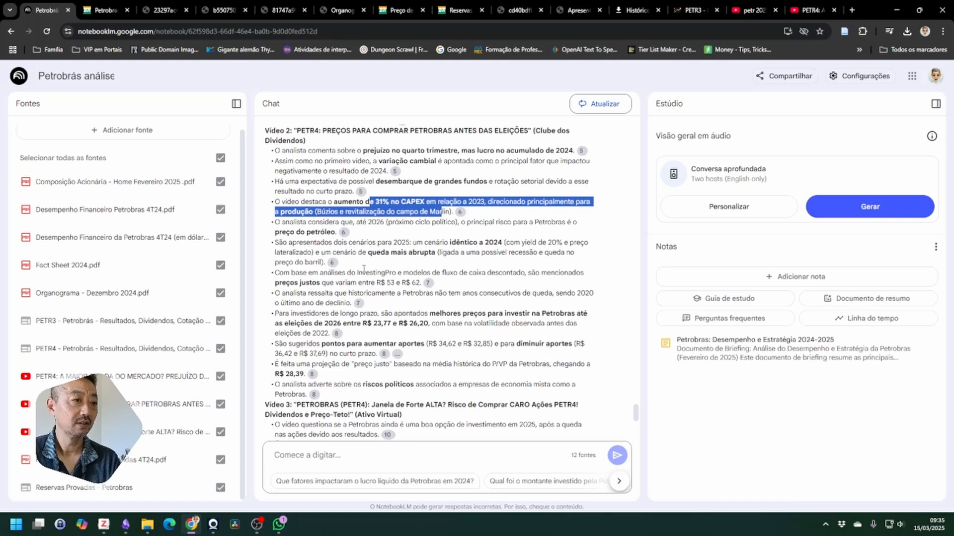
scroll(366, 273, "down", 1)
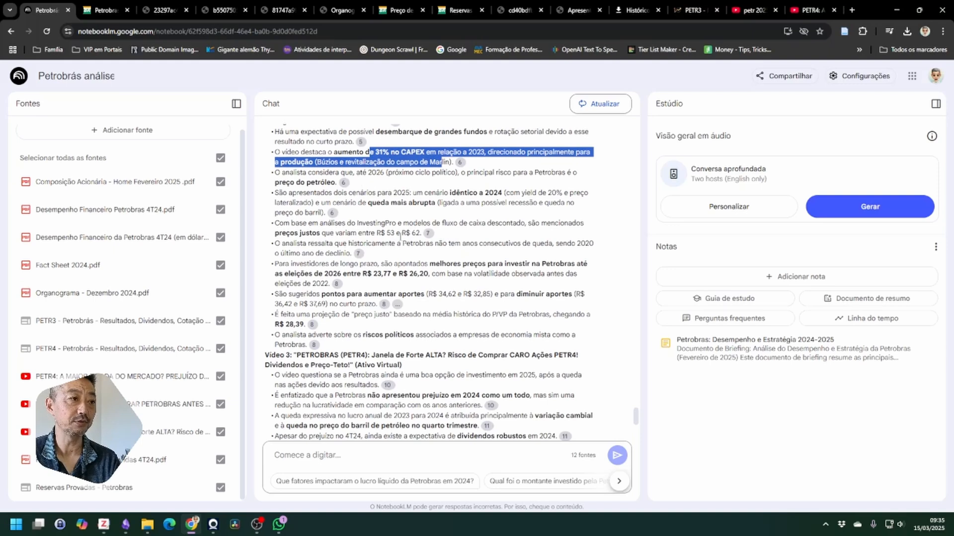
left_click_drag(421, 233, 366, 233)
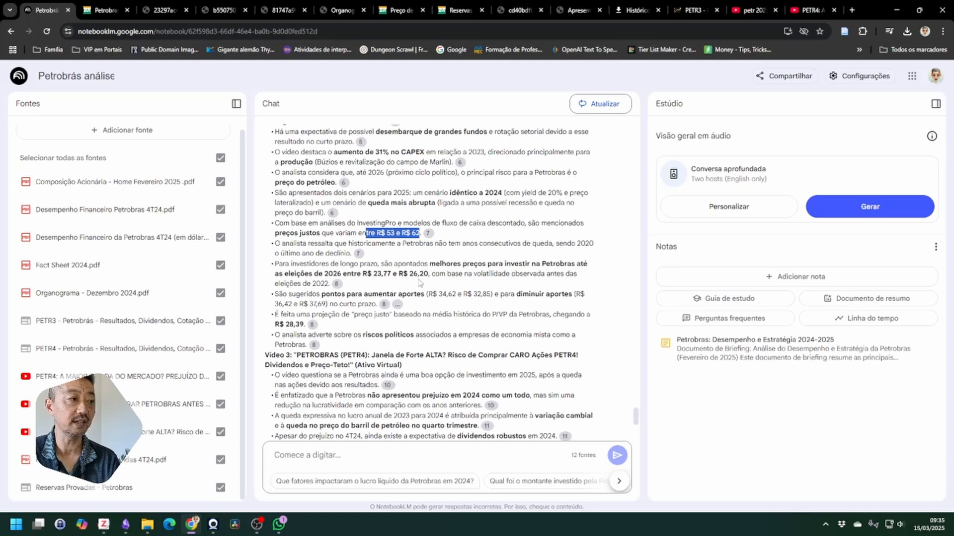
scroll(418, 282, "down", 2)
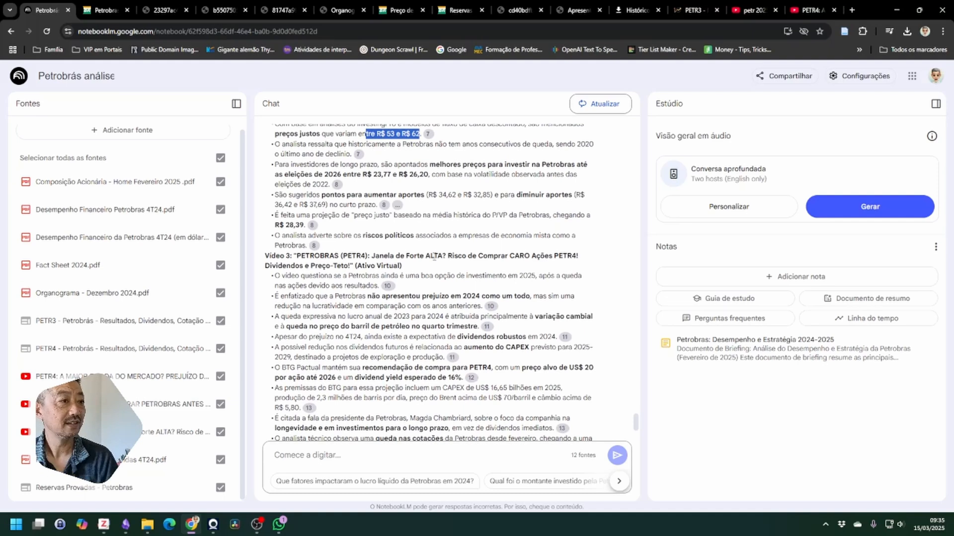
left_click_drag(352, 236, 528, 235)
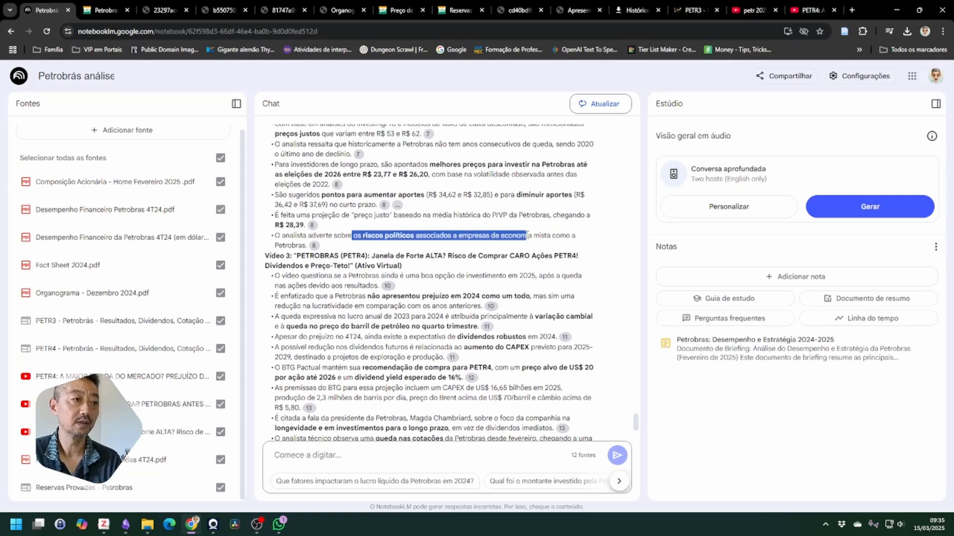
left_click_drag(304, 226, 266, 221)
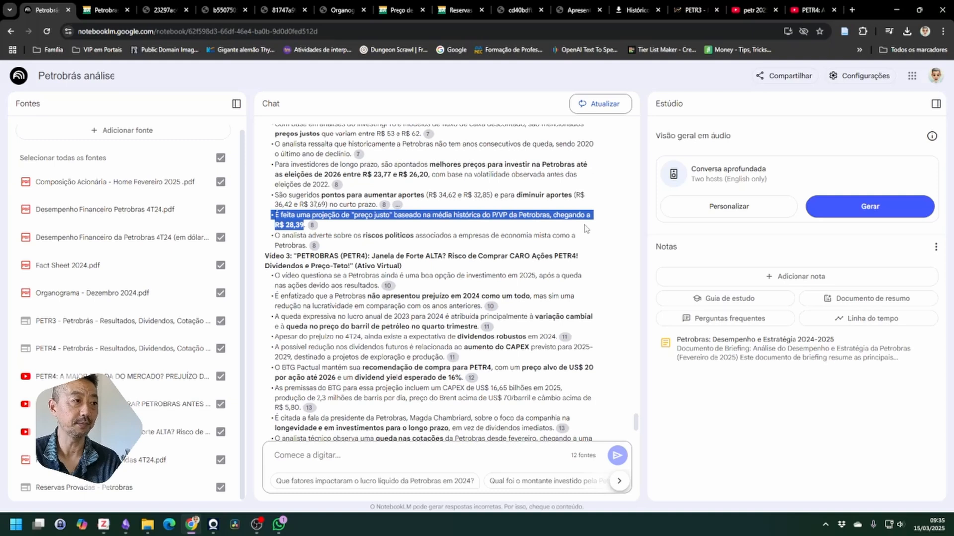
Step: Read the Video 3 summary by Ativo Virtual, highlighting its points on future dividends, CAPEX and long-term investments
scroll(585, 228, "down", 1)
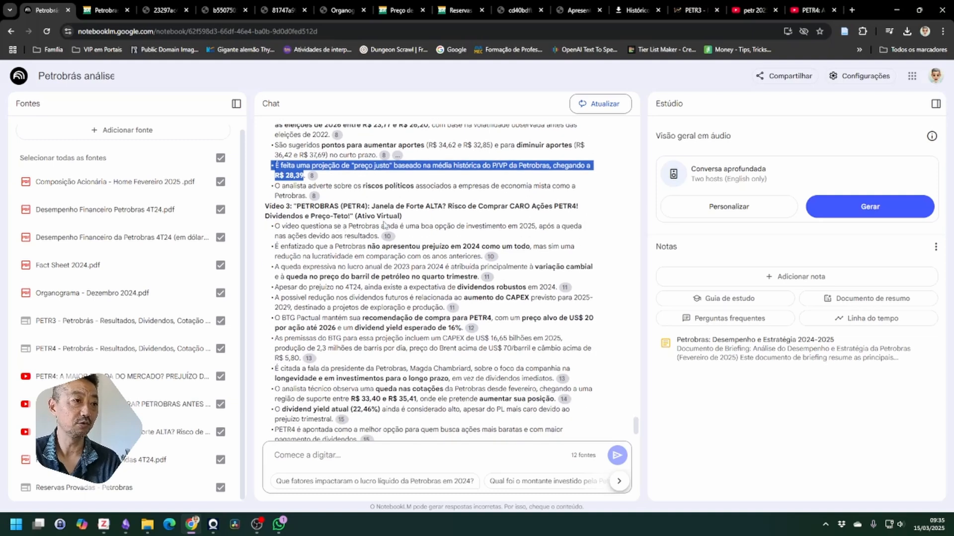
scroll(379, 254, "down", 1)
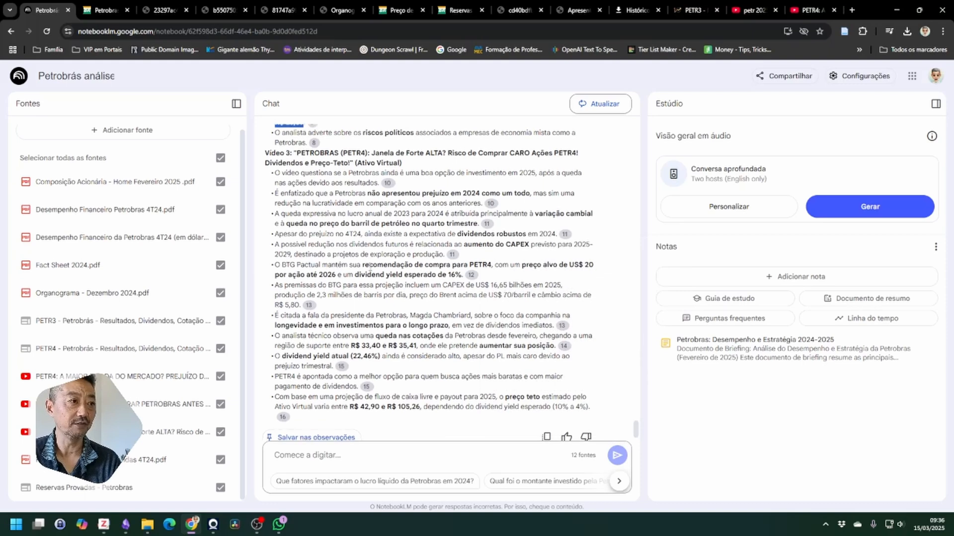
scroll(329, 245, "down", 1)
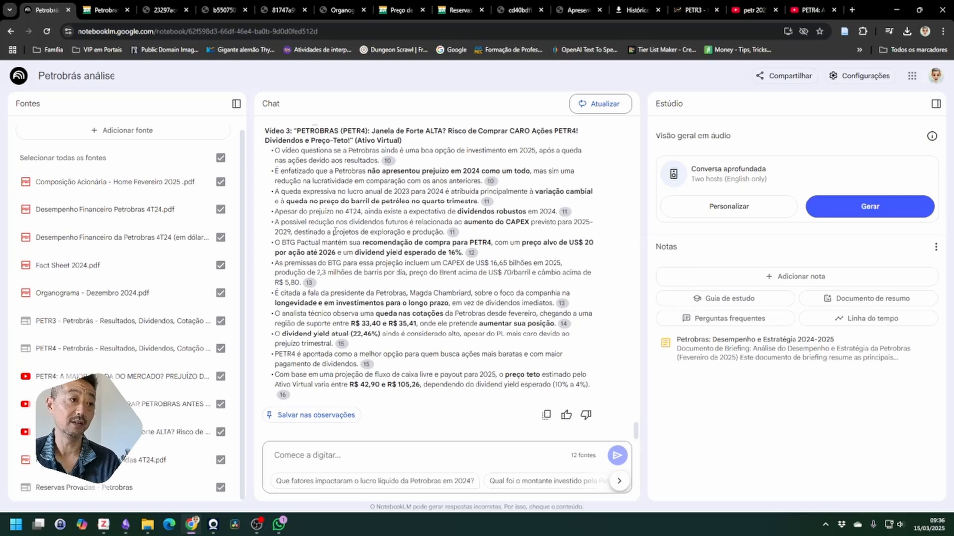
left_click_drag(335, 222, 547, 224)
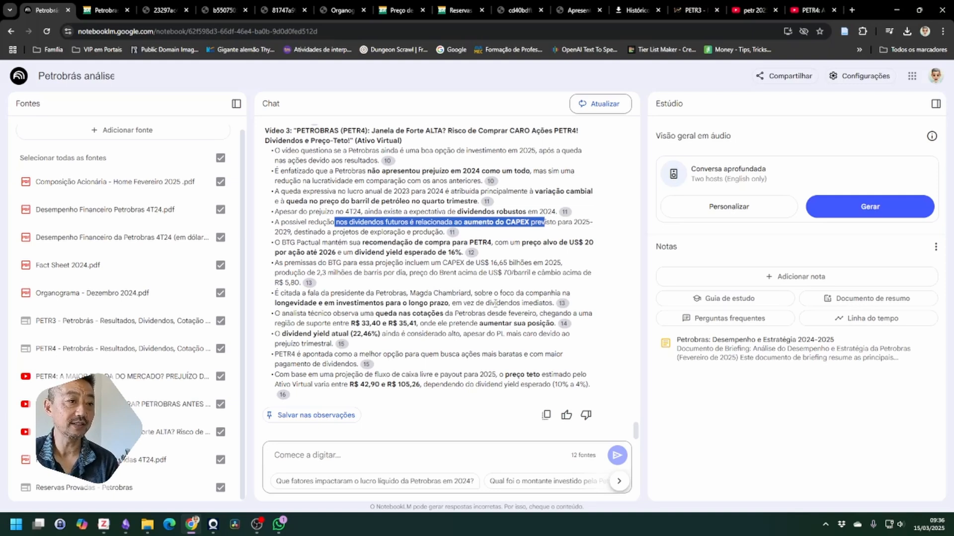
left_click_drag(289, 303, 453, 306)
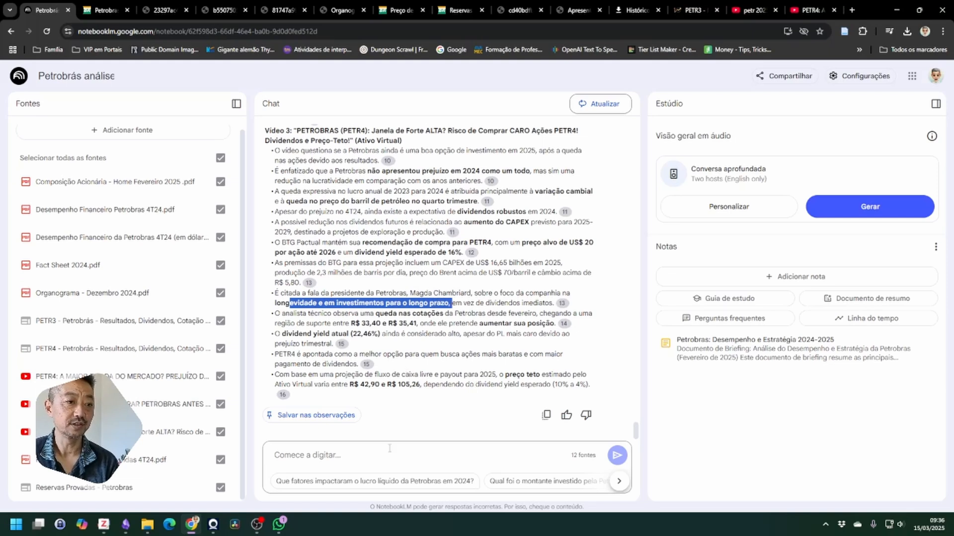
scroll(397, 358, "up", 10)
scroll(405, 359, "down", 15)
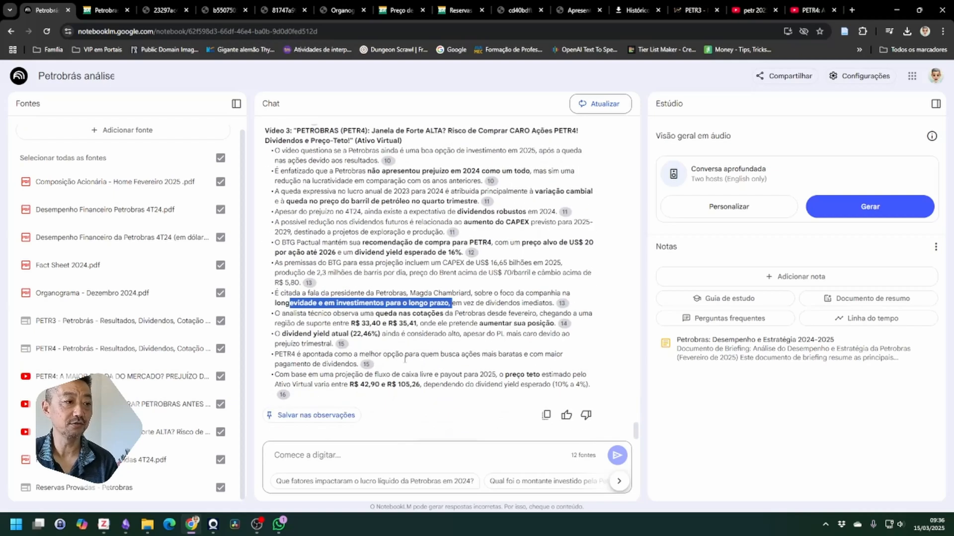
Step: Ask the notebook chat "Afinal, compro ou não compro?" and view the start of its answer
left_click(364, 455)
type("Voc")
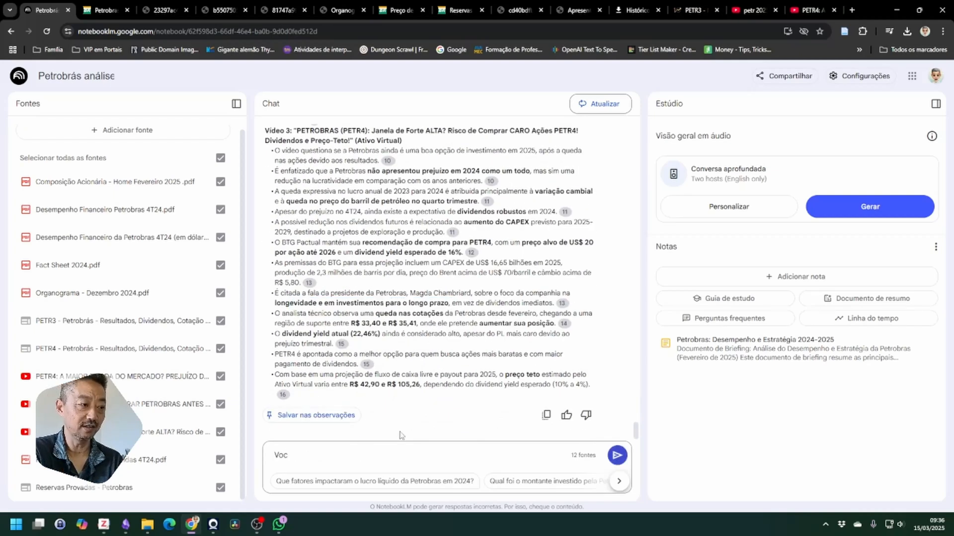
key("BackSpace")
key("BackSpace")
key("BackSpace")
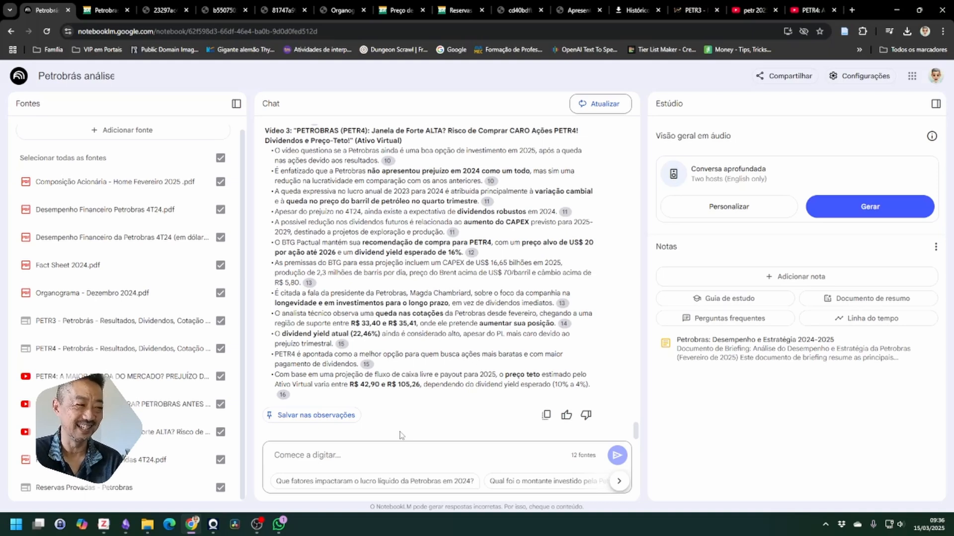
type("Afinal, compro ou n")
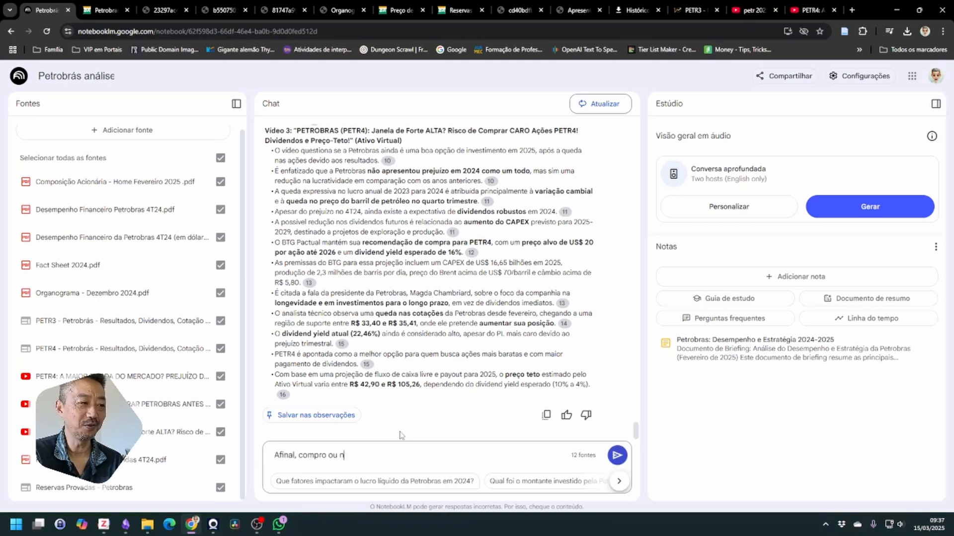
type("ão compro")
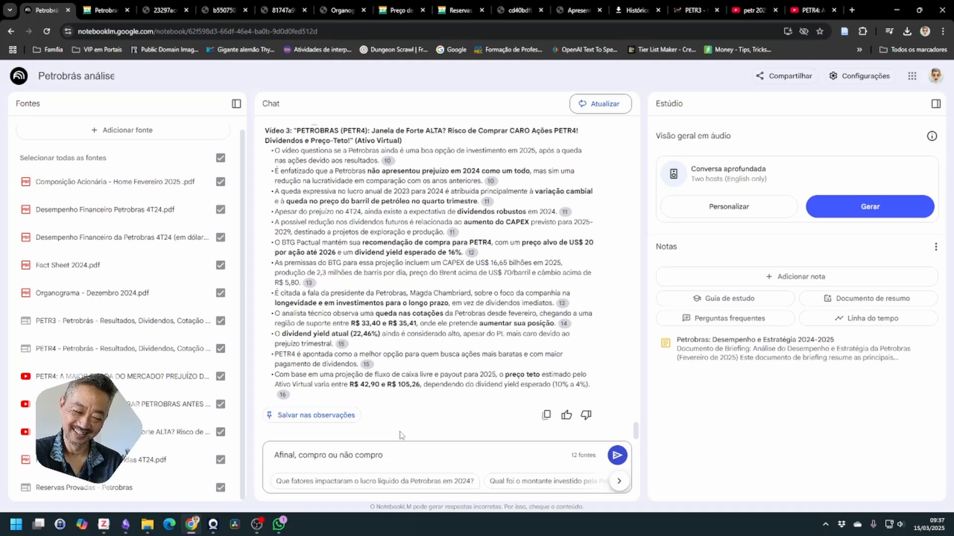
type("?")
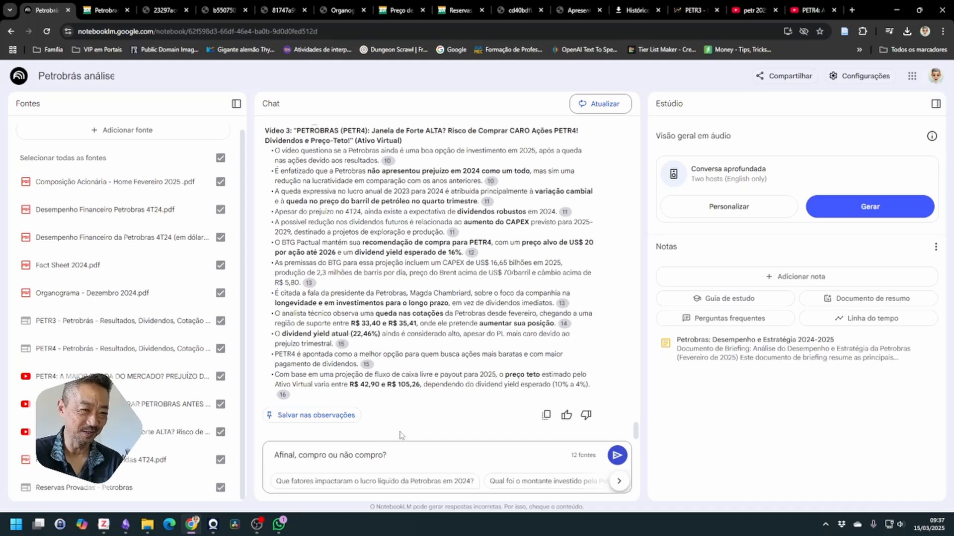
key("Return")
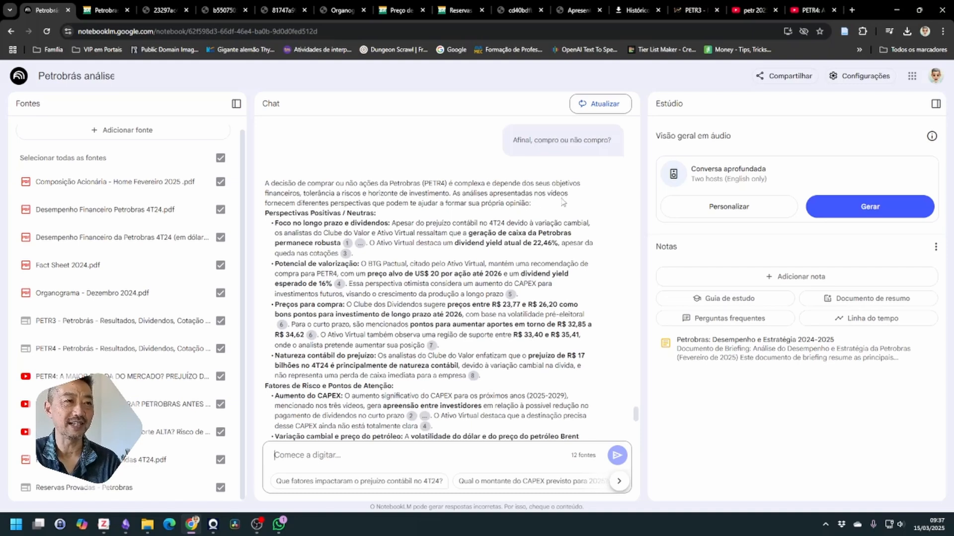
scroll(396, 201, "down", 1)
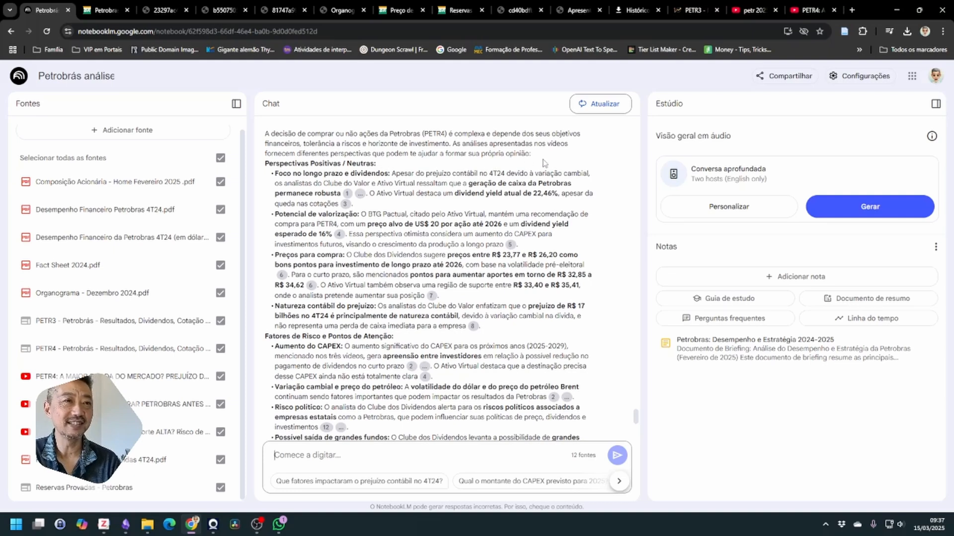
Step: Read the positive and neutral perspectives in the buying answer, highlighting their heading and the point on long-term production growth
left_click_drag(323, 164, 496, 165)
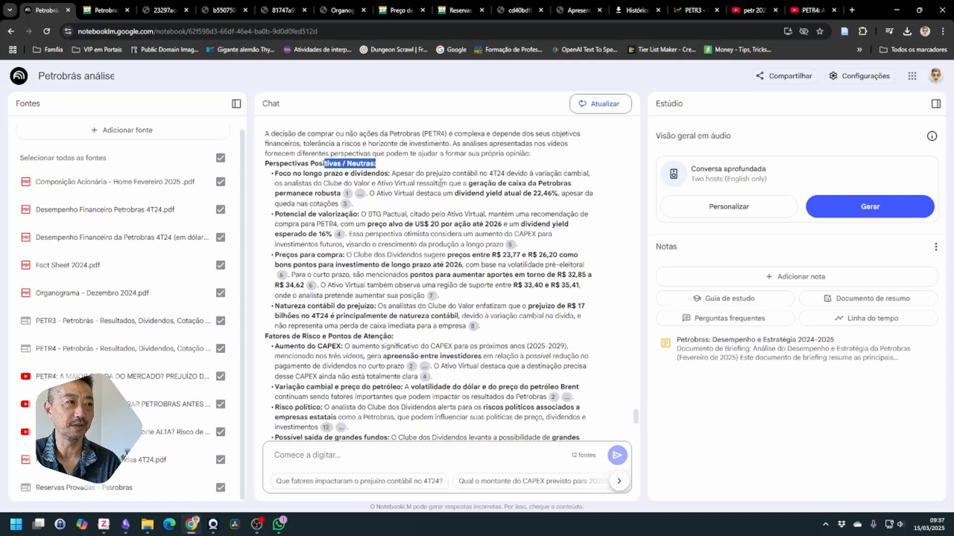
left_click(385, 170)
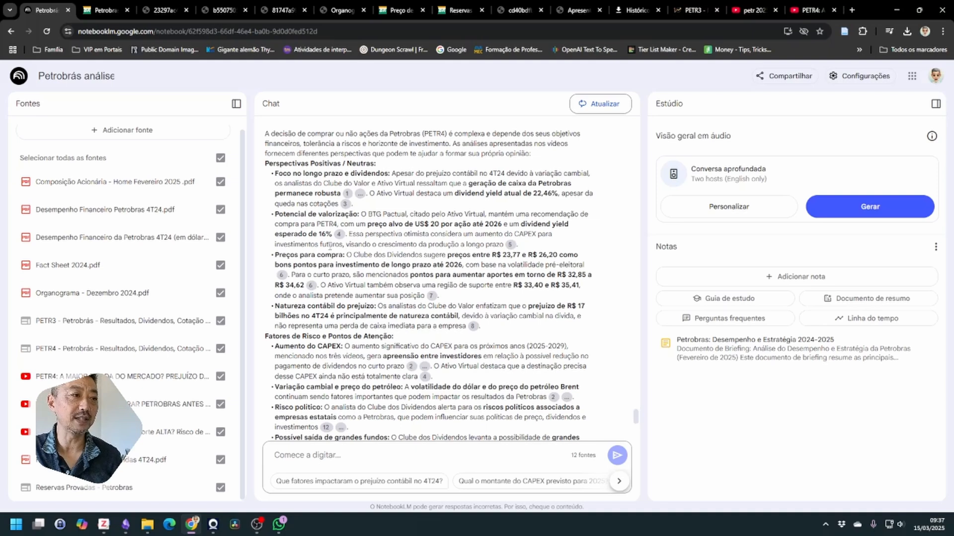
left_click_drag(344, 245, 518, 245)
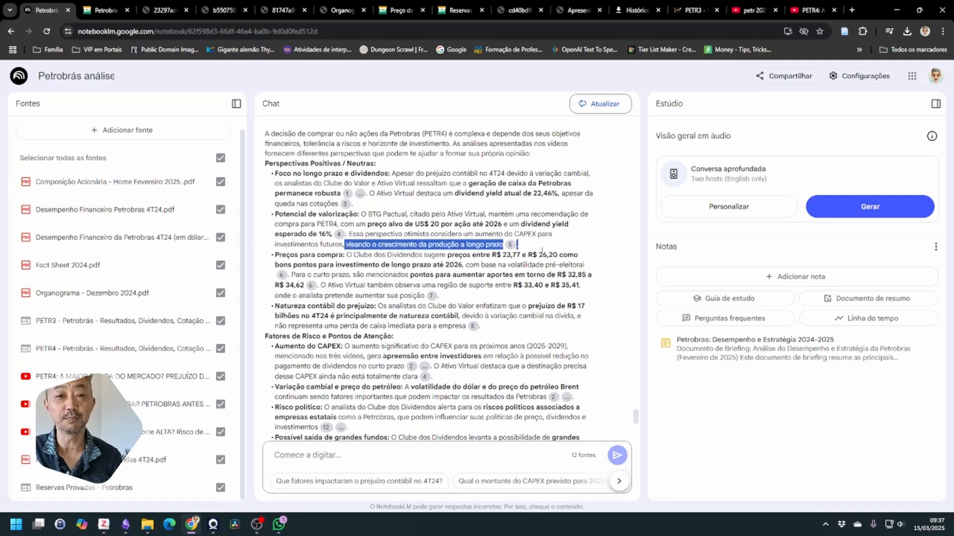
scroll(320, 293, "down", 2)
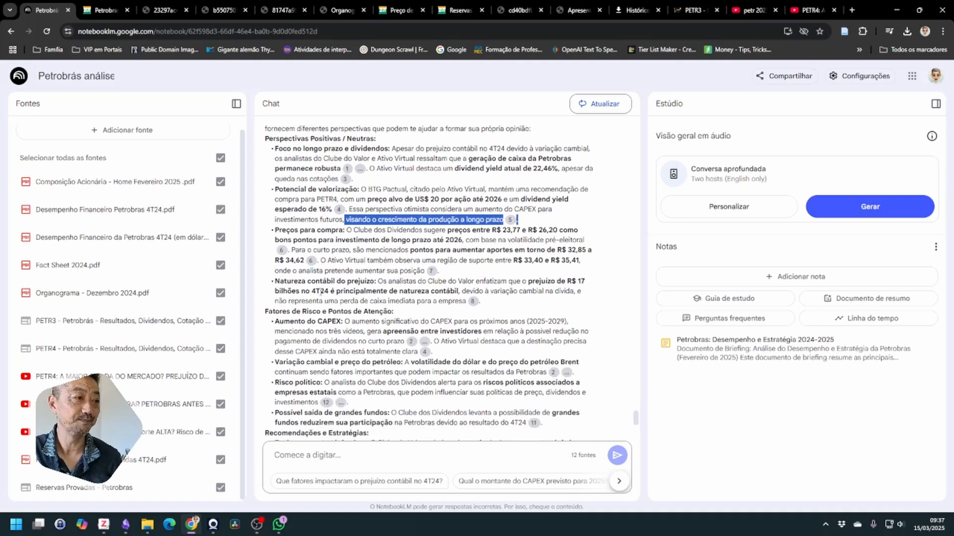
Step: Read the answer's risk factors, highlighting the point on large funds possibly reducing their stake in Petrobras
scroll(320, 293, "down", 1)
scroll(321, 293, "down", 1)
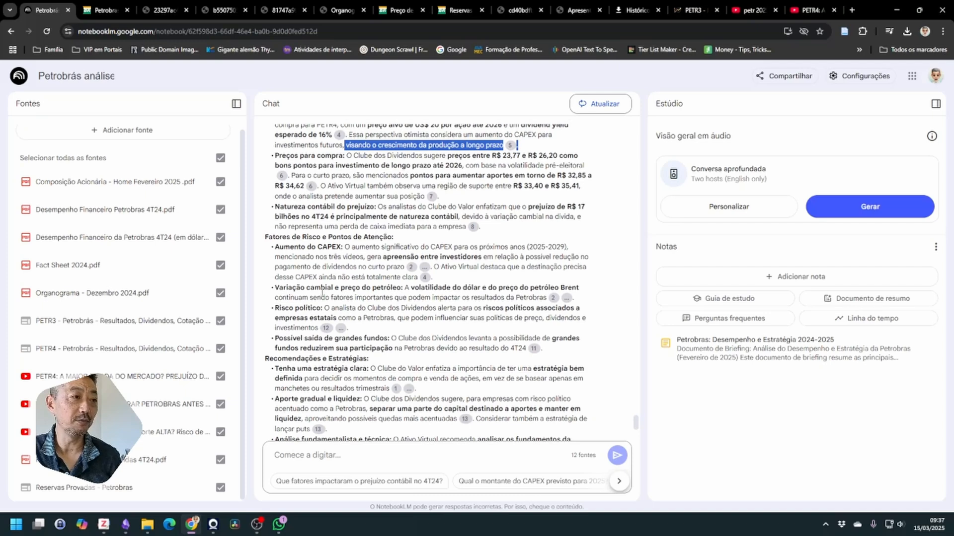
scroll(323, 294, "down", 1)
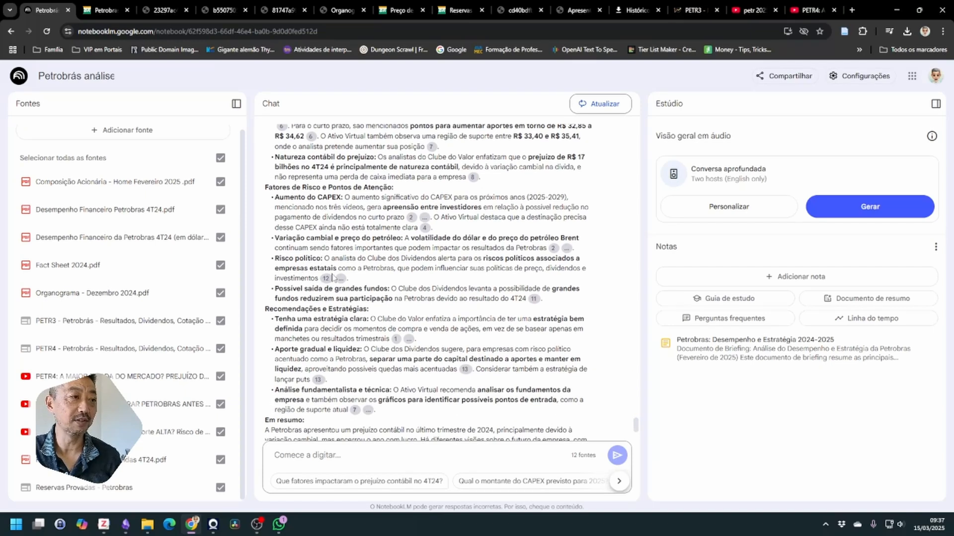
scroll(378, 270, "down", 1)
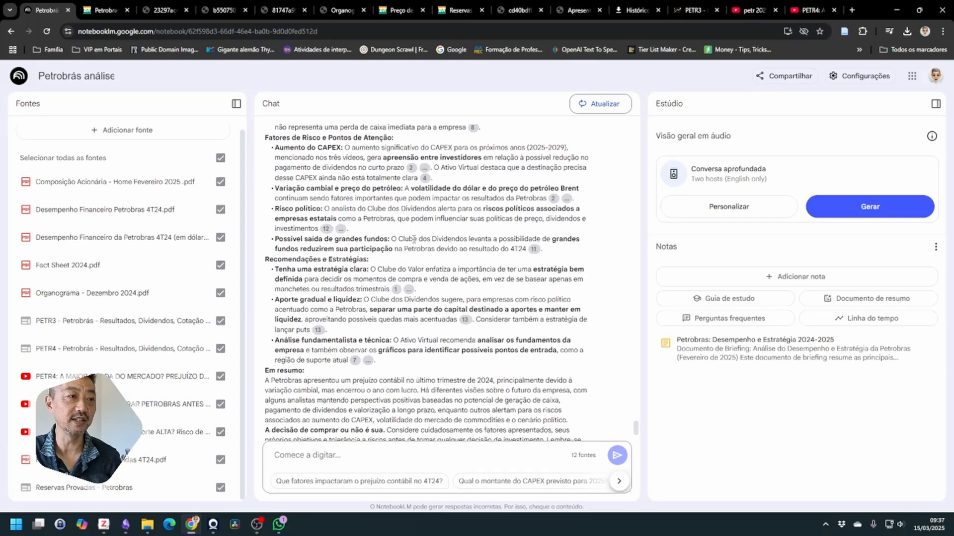
left_click_drag(414, 239, 508, 249)
scroll(425, 293, "down", 1)
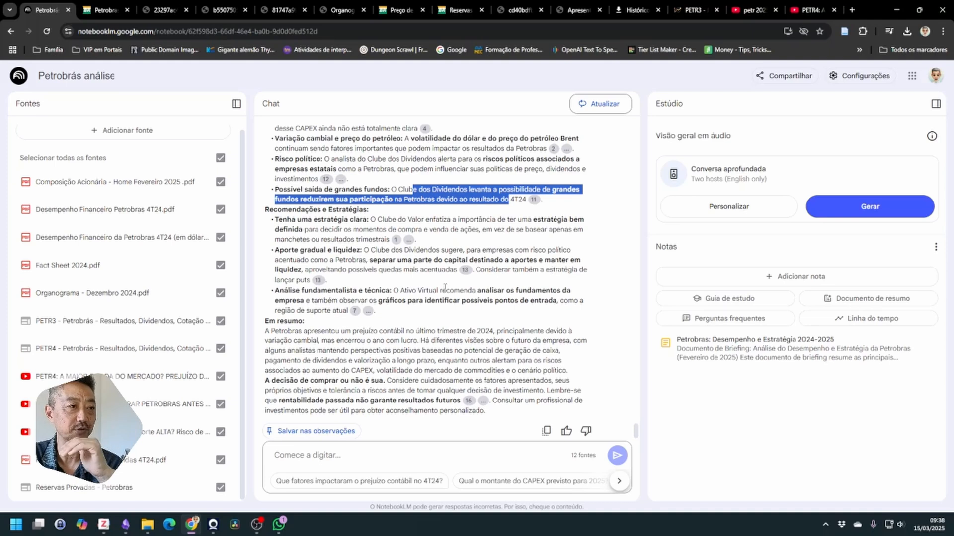
Step: Read the answer's recommendations and closing summary, highlighting "A decisão de comprar ou não é sua."
scroll(423, 293, "down", 1)
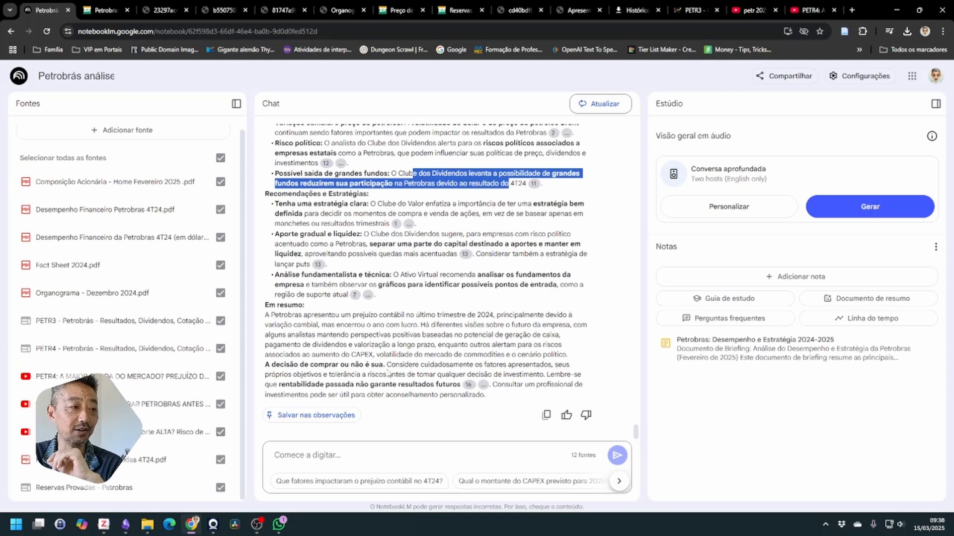
left_click_drag(387, 368, 253, 371)
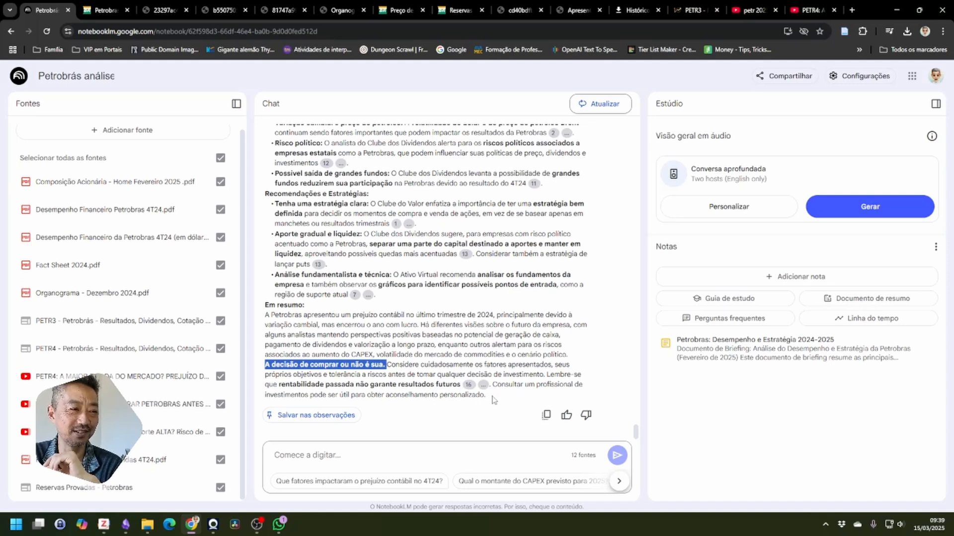
left_click(351, 455)
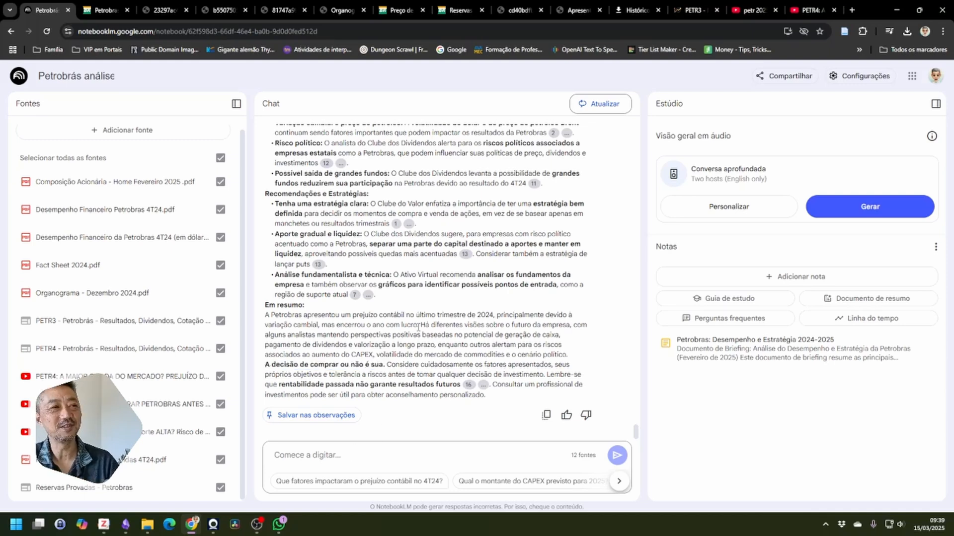
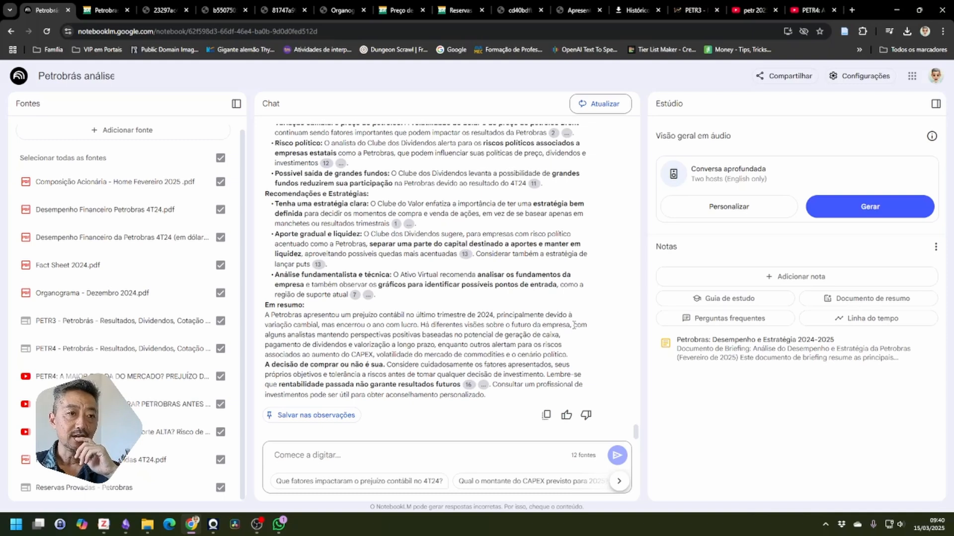
Step: Generate a study guide note from the notebook's sources, open it and review its comprehension quiz questions
left_click(697, 304)
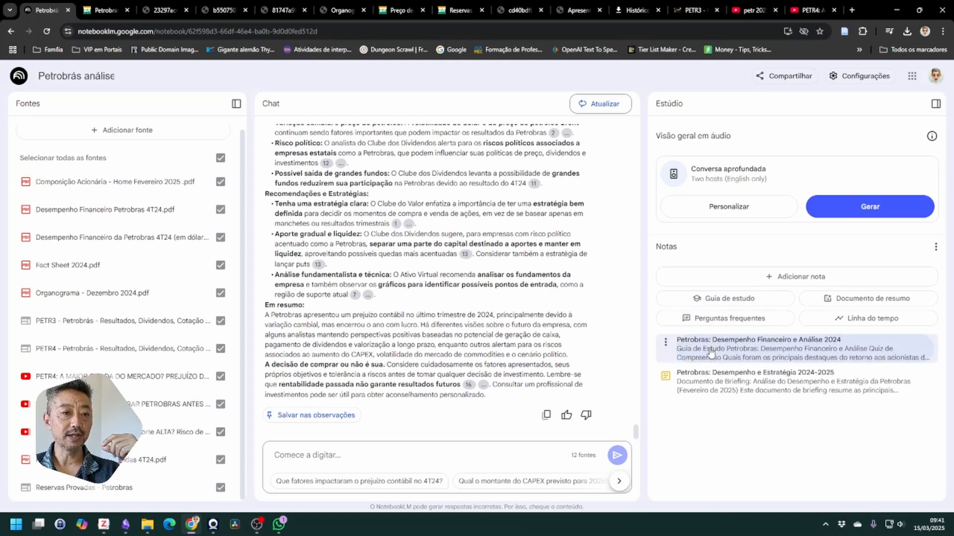
left_click(702, 350)
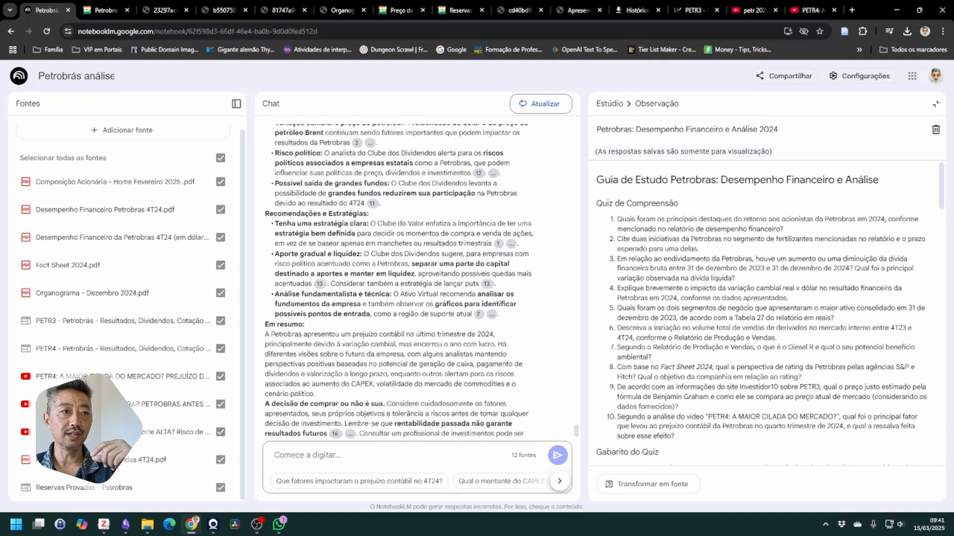
scroll(665, 249, "down", 10)
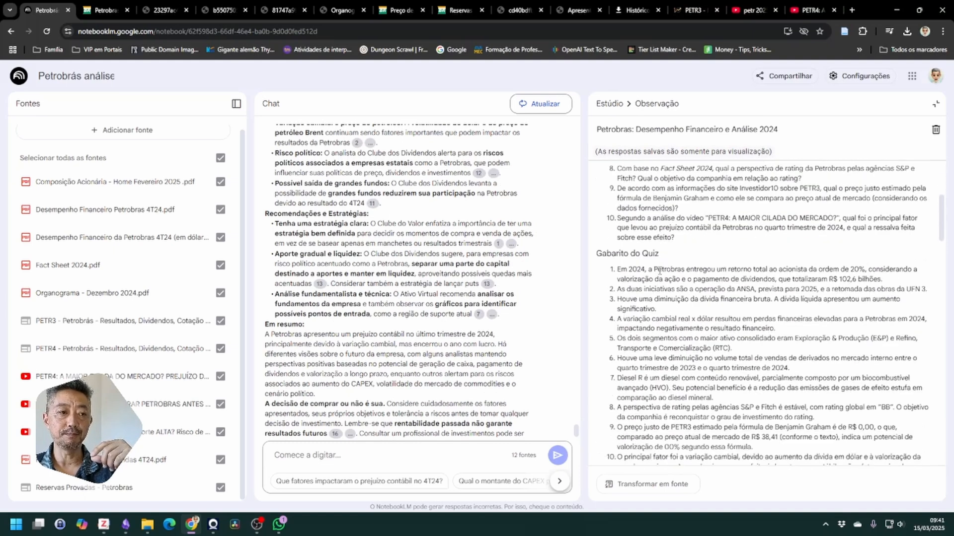
scroll(657, 295, "down", 6)
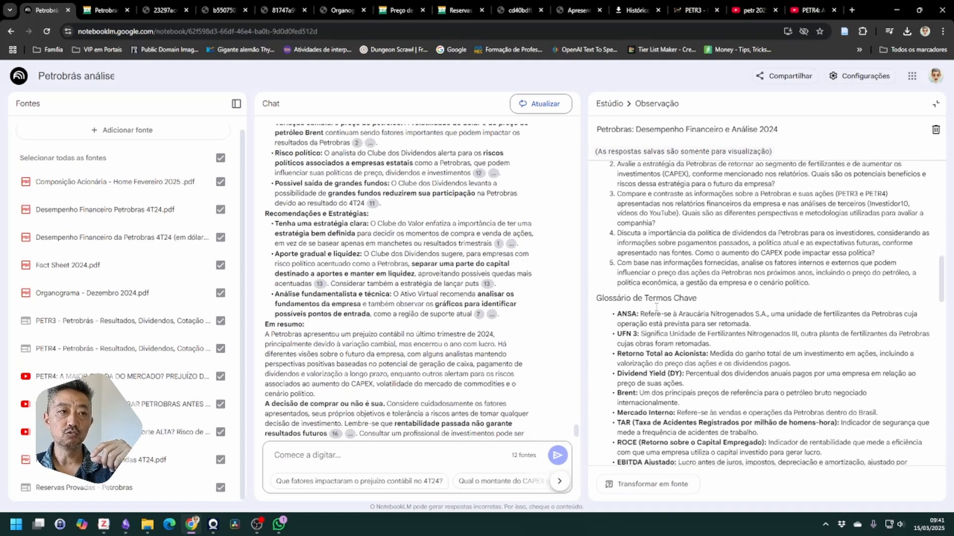
scroll(657, 314, "up", 5)
scroll(656, 315, "up", 10)
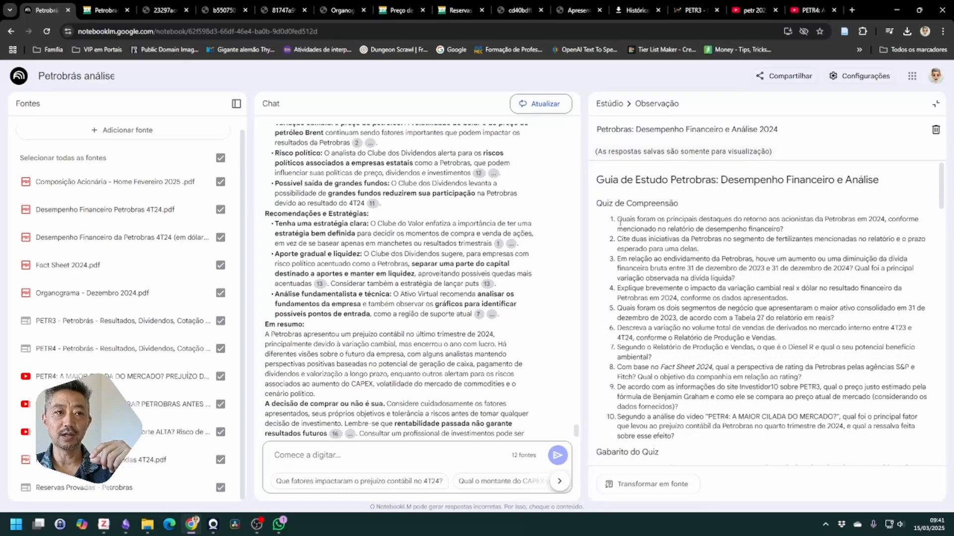
left_click_drag(620, 223, 680, 438)
left_click(672, 392)
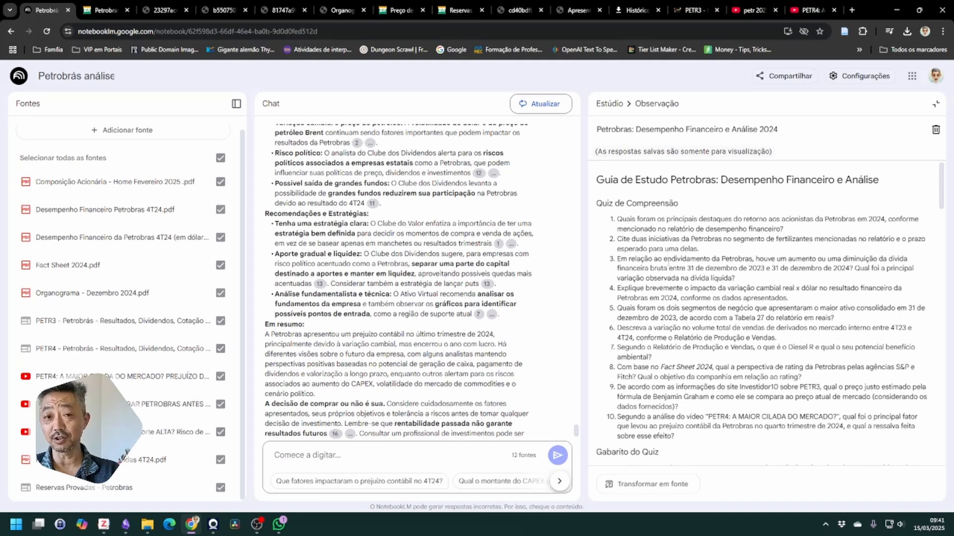
Step: Review the study guide's answer key, essay questions and glossary of key terms, and return to the notes list
scroll(674, 284, "down", 10)
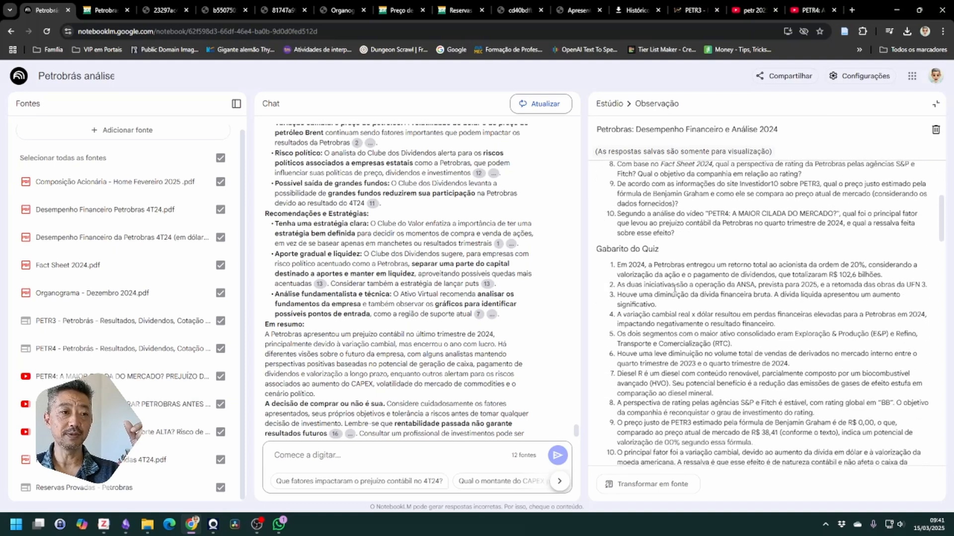
scroll(674, 288, "down", 1)
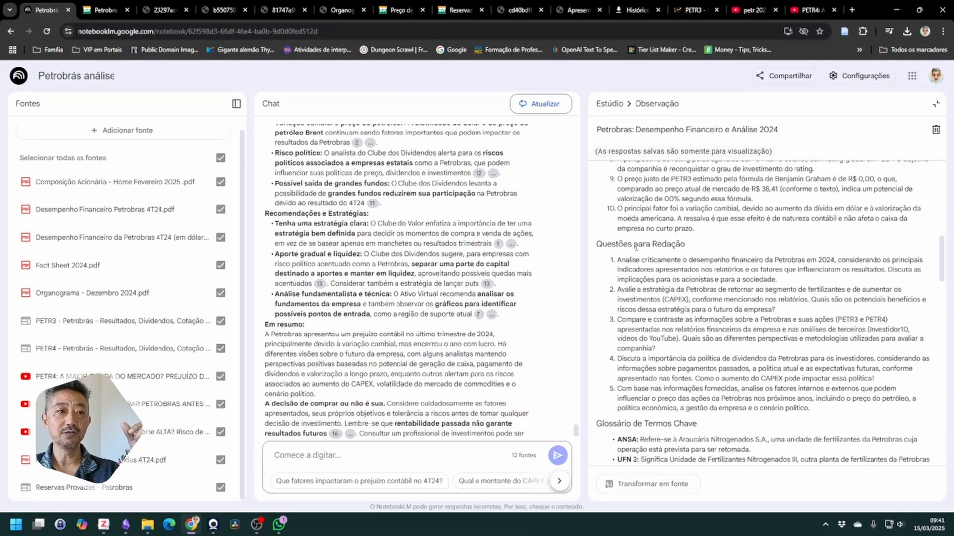
left_click_drag(623, 244, 745, 370)
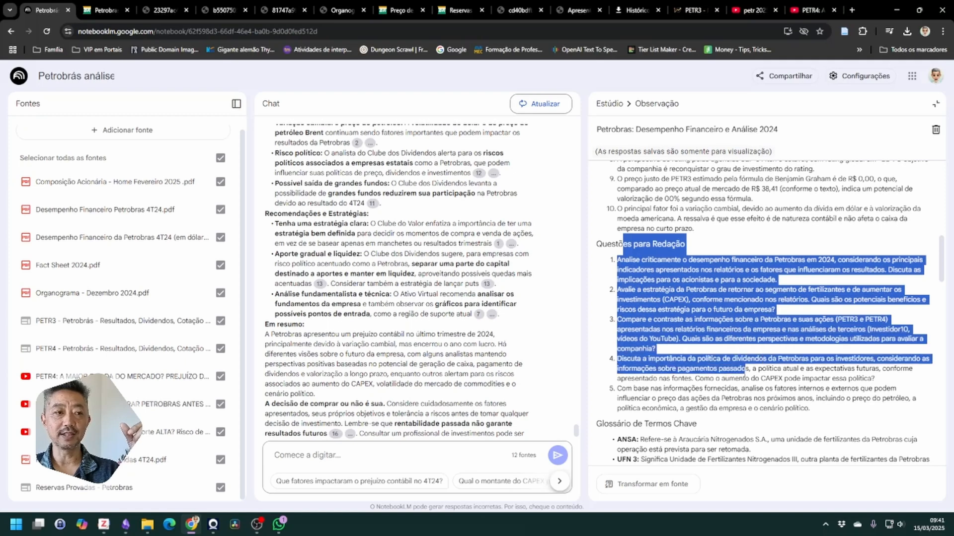
scroll(740, 363, "down", 4)
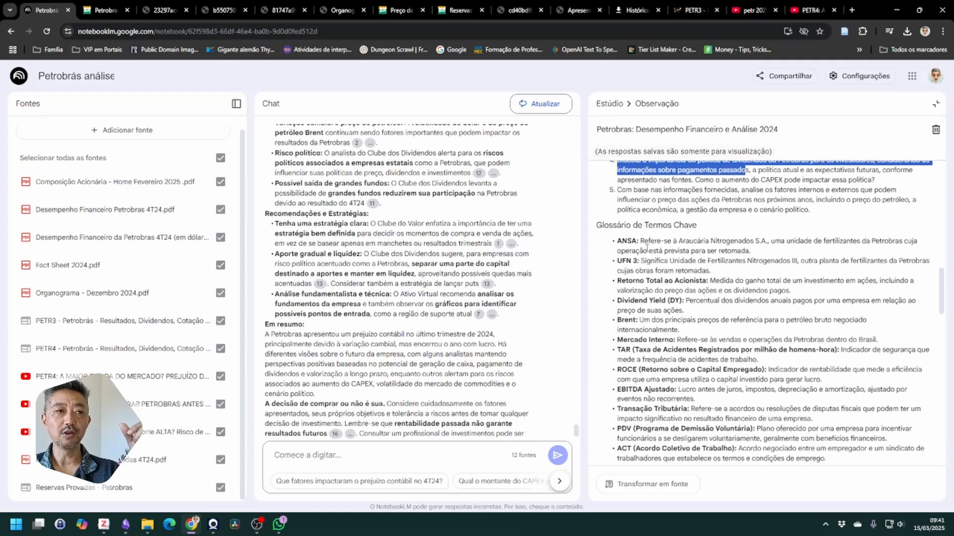
left_click_drag(618, 241, 701, 381)
scroll(701, 383, "down", 6)
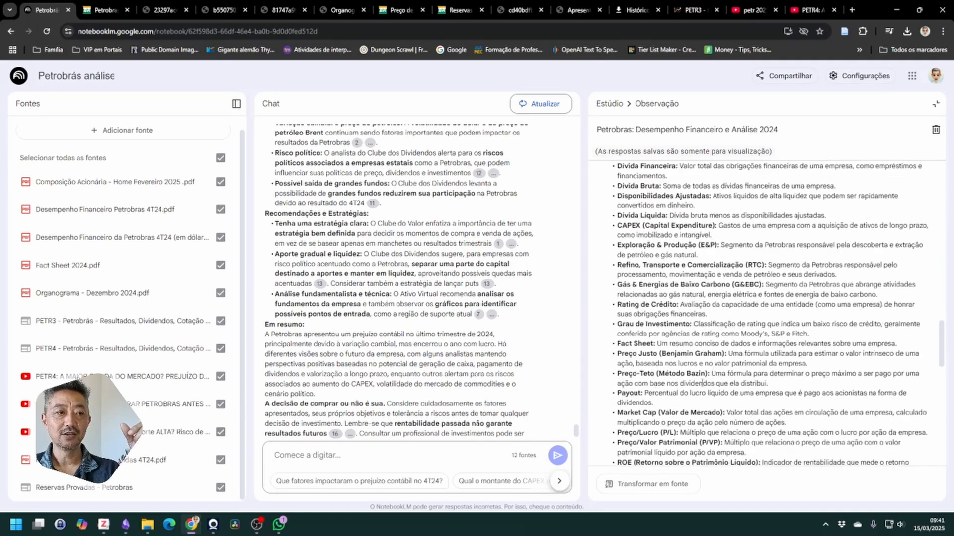
scroll(702, 382, "down", 10)
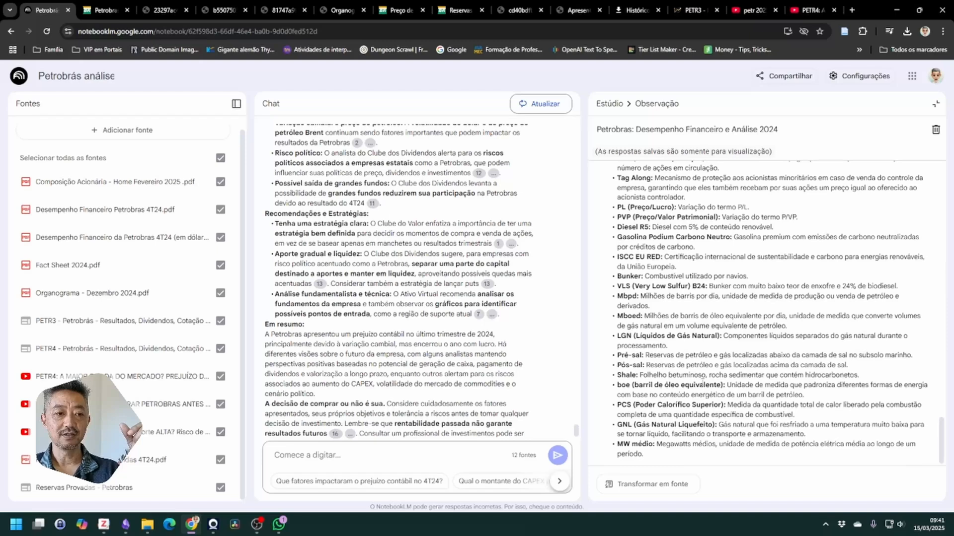
scroll(702, 377, "up", 20)
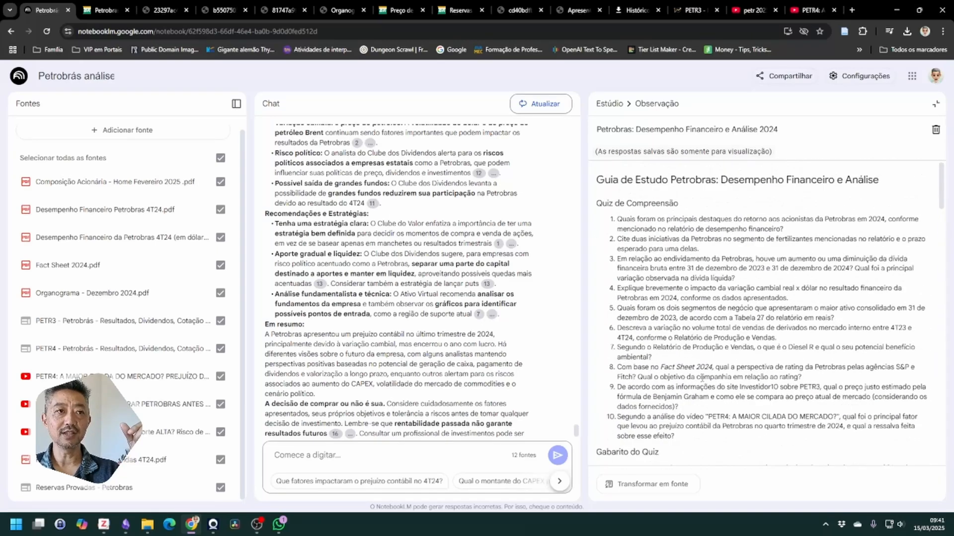
left_click(602, 104)
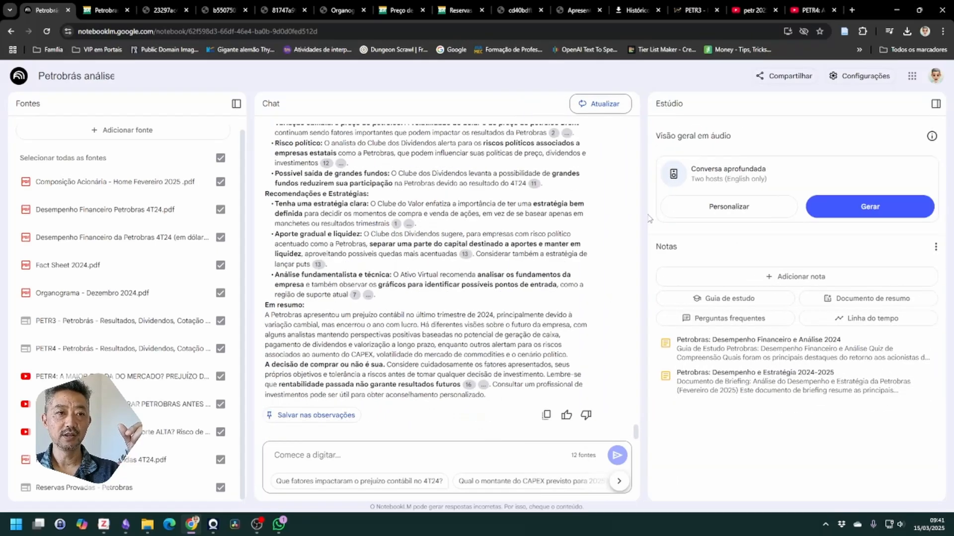
Step: Generate a frequently asked questions note and a timeline note from the notebook's sources
left_click(734, 321)
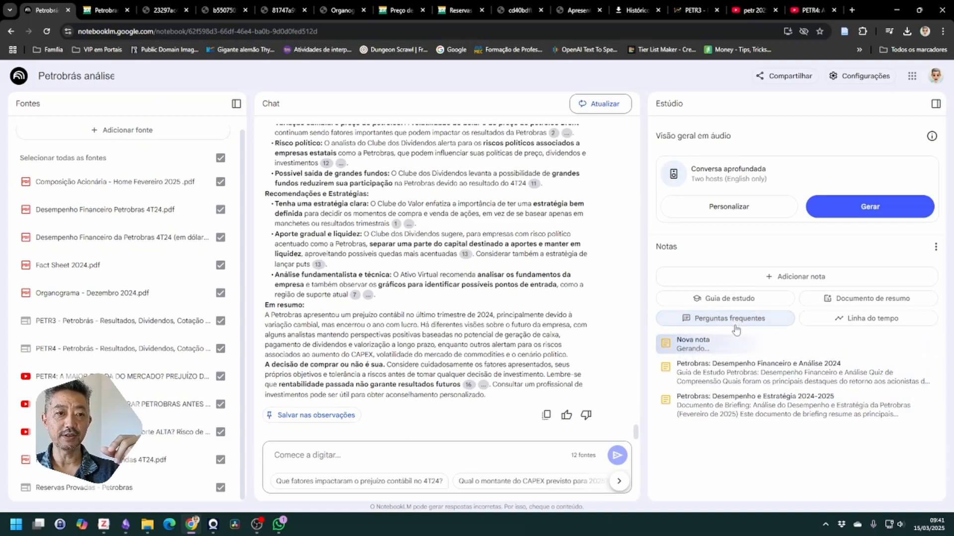
left_click(845, 319)
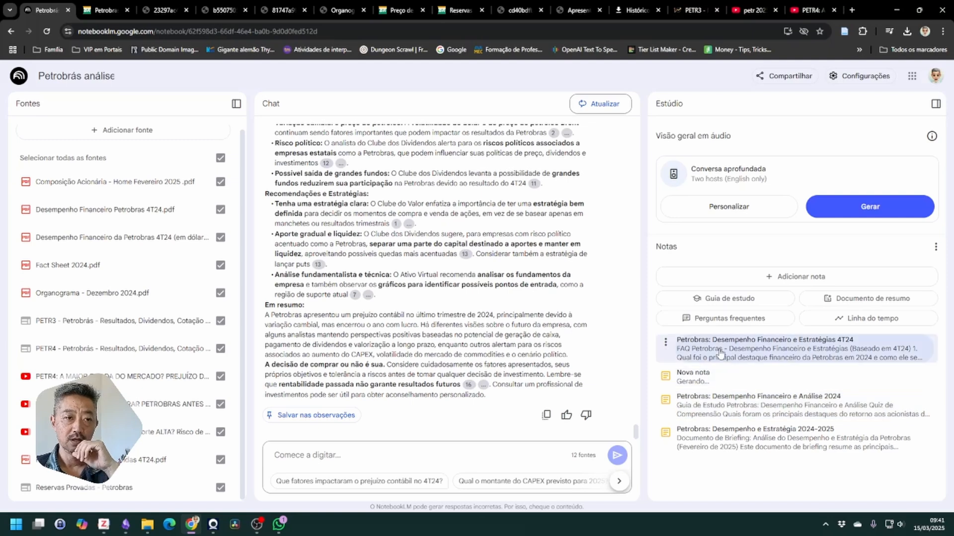
Step: Read the FAQ note's answers on 2024 financial highlights, shareholder returns and fourth-quarter profit, and return to the notes list
left_click(720, 352)
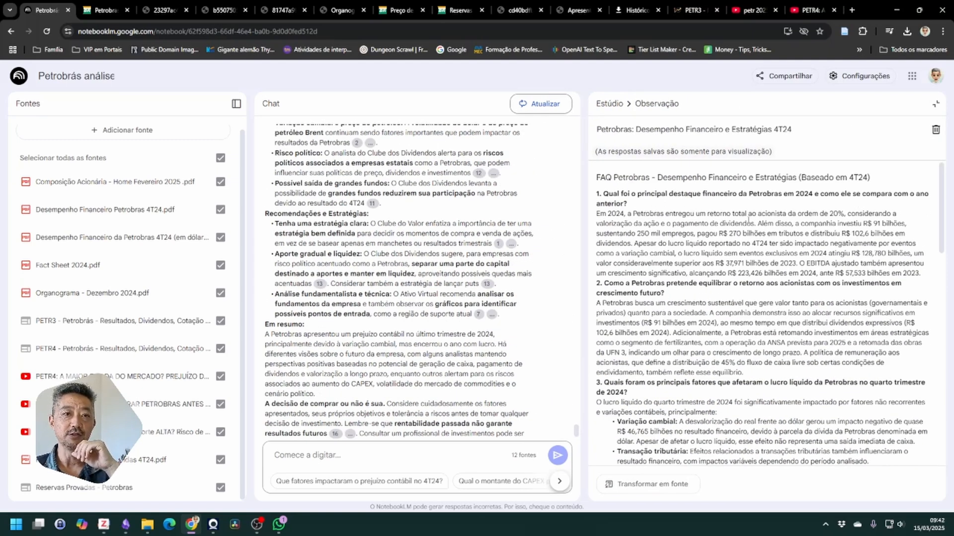
scroll(749, 220, "down", 1)
scroll(832, 261, "down", 2)
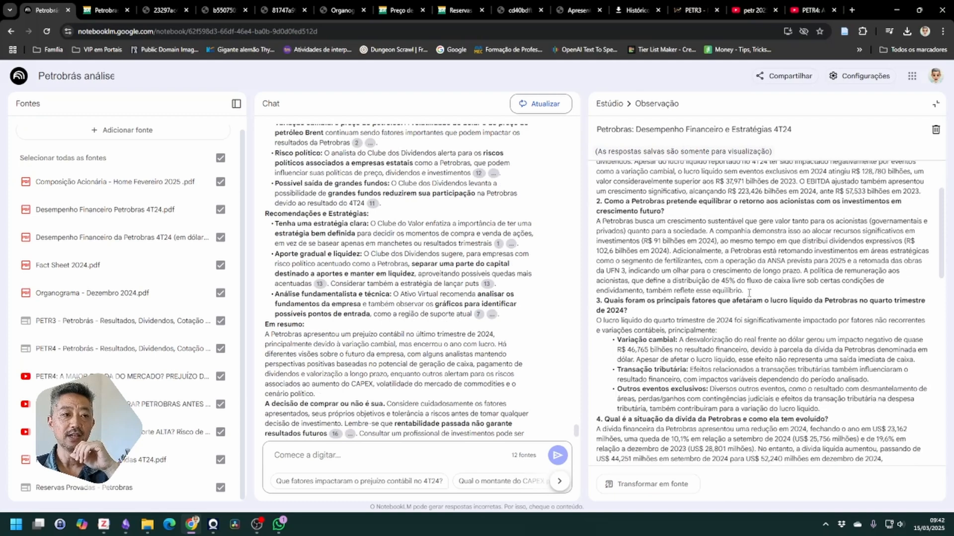
scroll(691, 293, "up", 2)
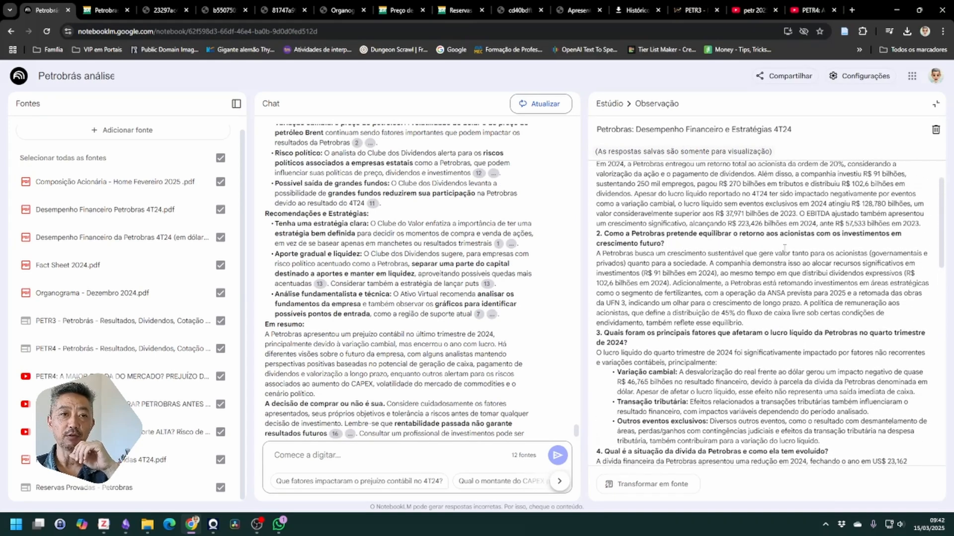
left_click(609, 103)
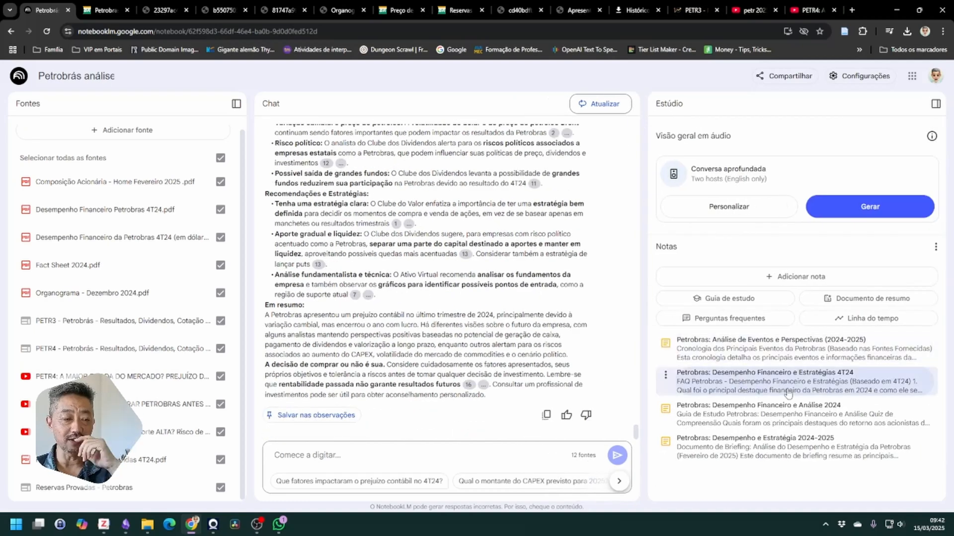
Step: Open the timeline note "Petrobras: Análise de Eventos e Perspectivas (2024-2025)" to view the chronology of main events
left_click(760, 387)
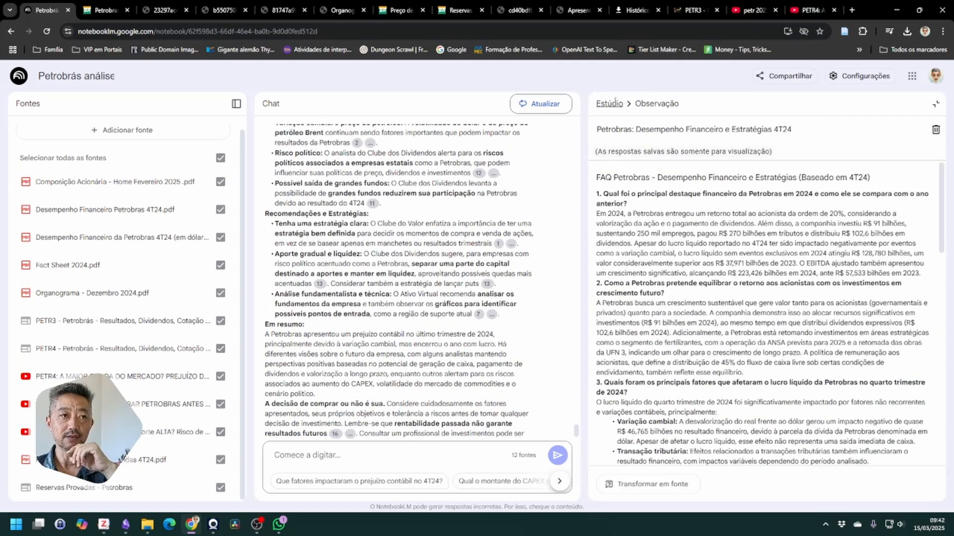
left_click(613, 104)
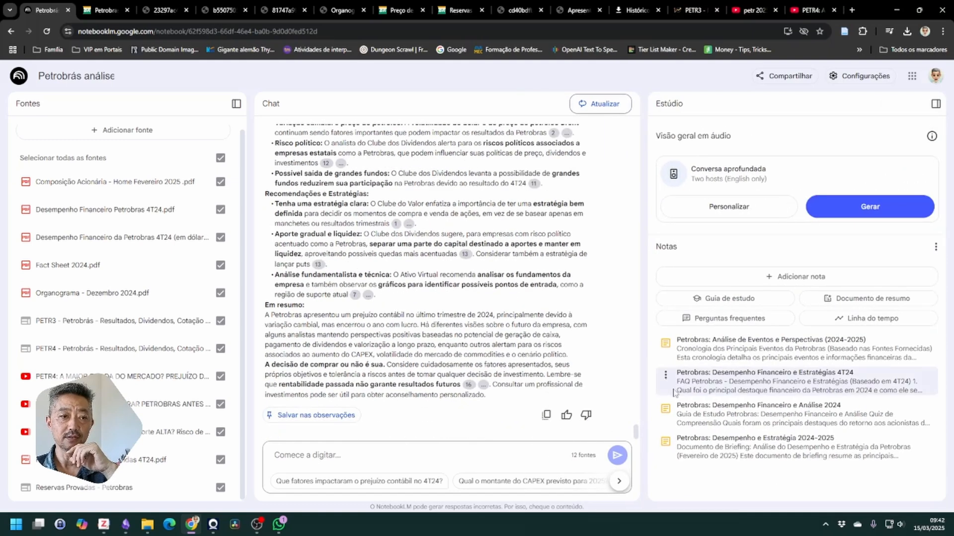
left_click(726, 352)
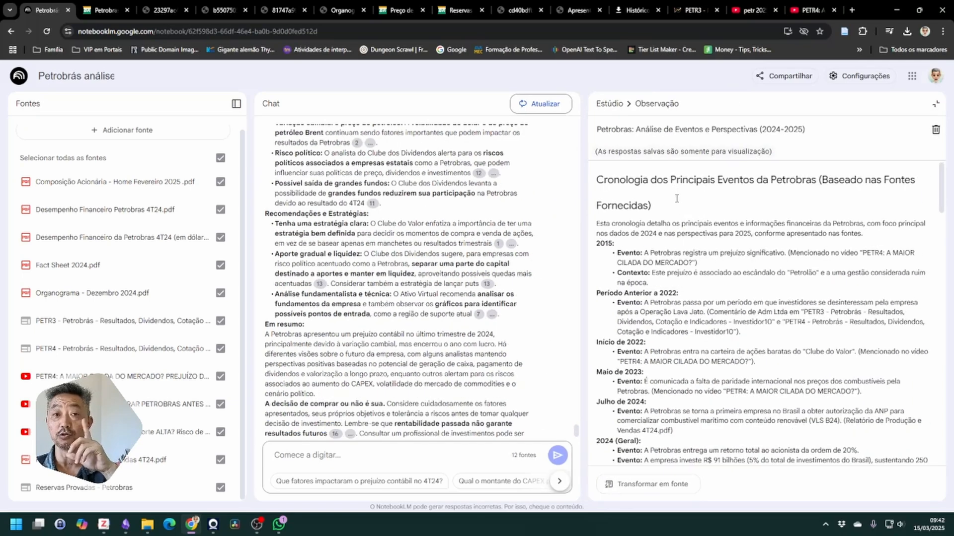
Step: Read the timeline note's chronology of events from 2015 through the fourth quarter of 2024 and the 2025 outlook
scroll(674, 219, "down", 2)
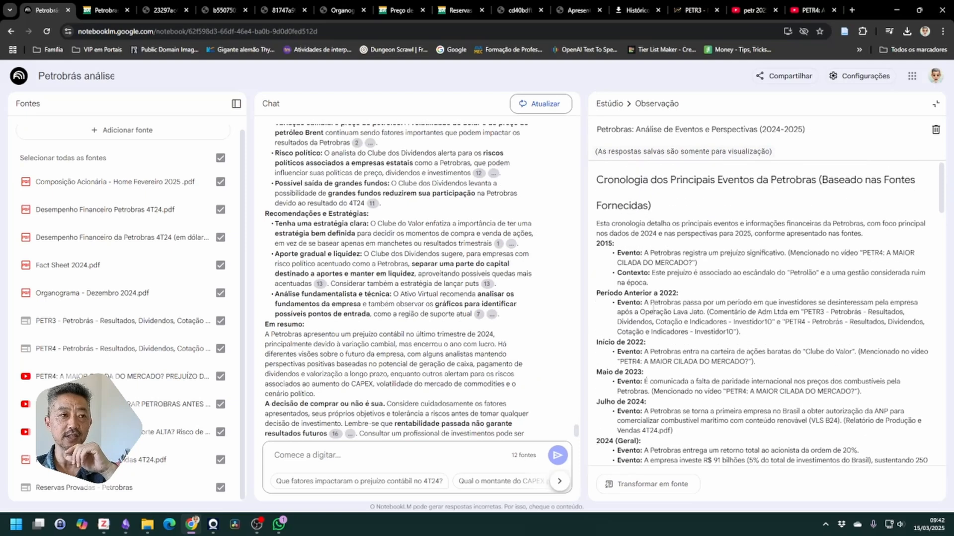
scroll(665, 278, "down", 1)
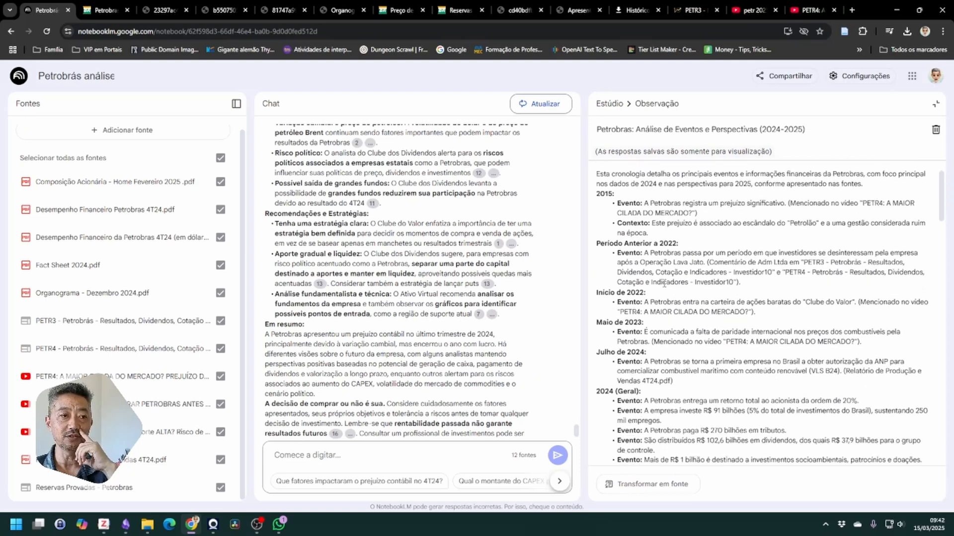
scroll(658, 265, "down", 5)
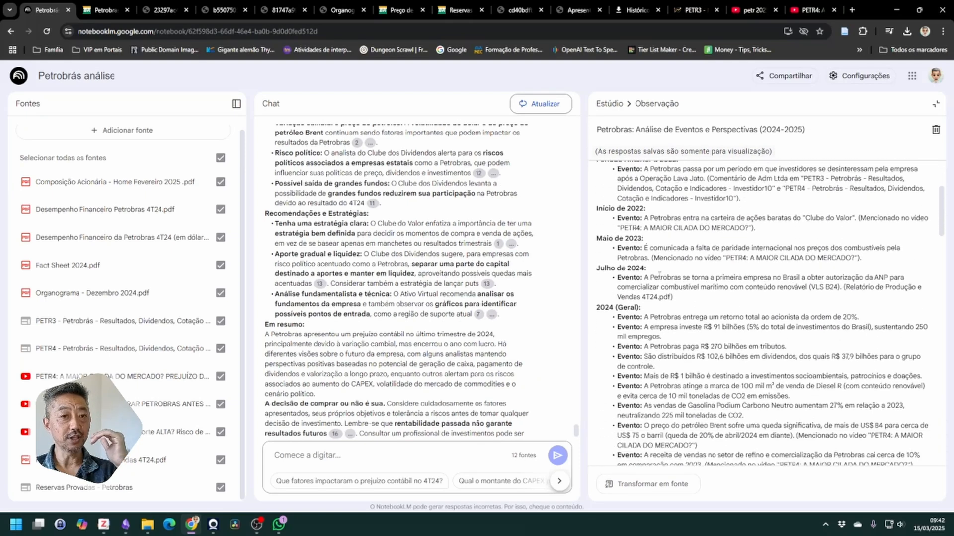
scroll(658, 272, "down", 5)
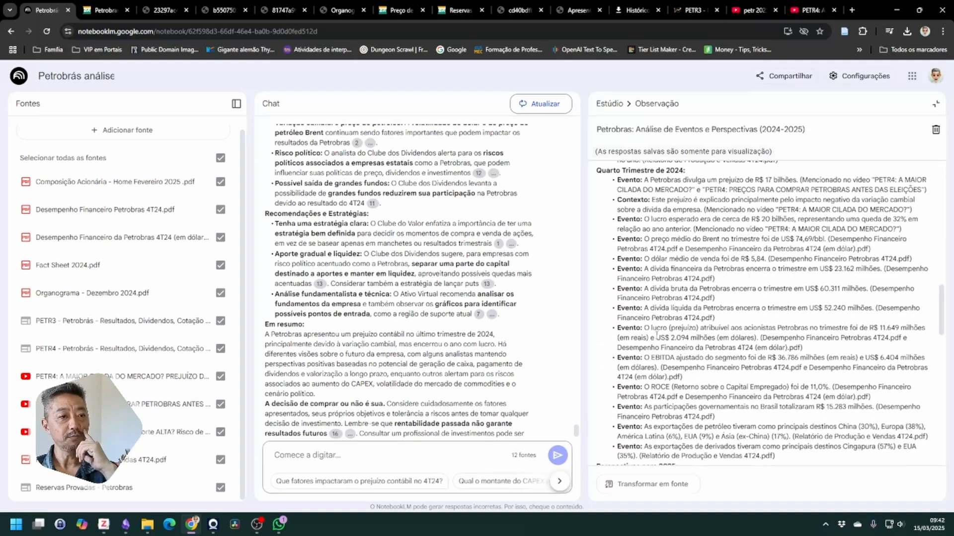
scroll(656, 335, "down", 1)
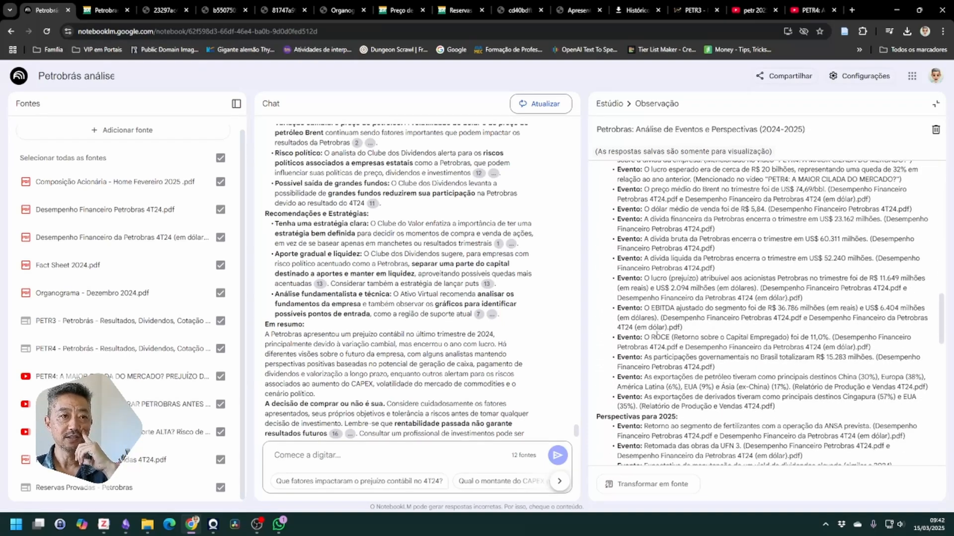
Step: Review the timeline note's "Cast de Personagens Principais" section with its short biographies, and return to the notes list
scroll(657, 336, "down", 10)
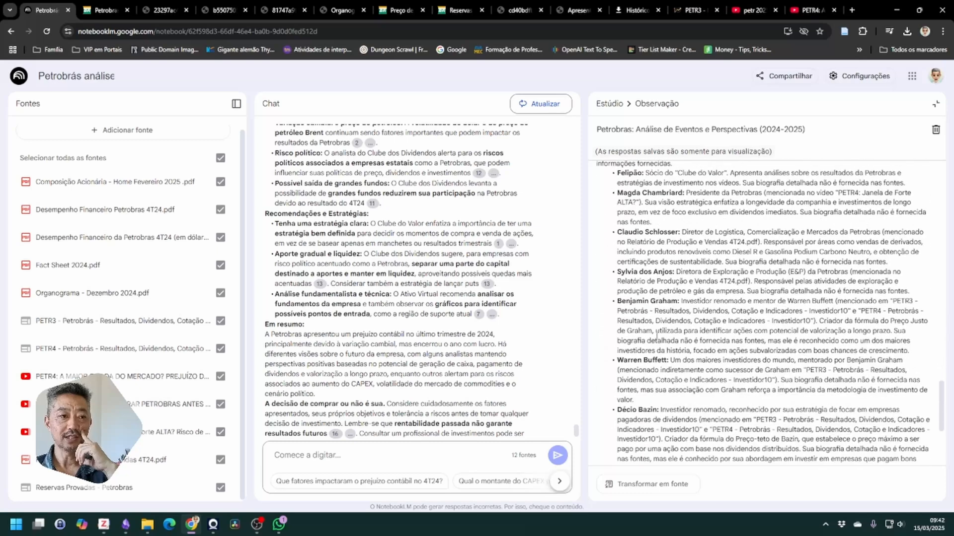
scroll(657, 336, "down", 4)
scroll(657, 336, "up", 4)
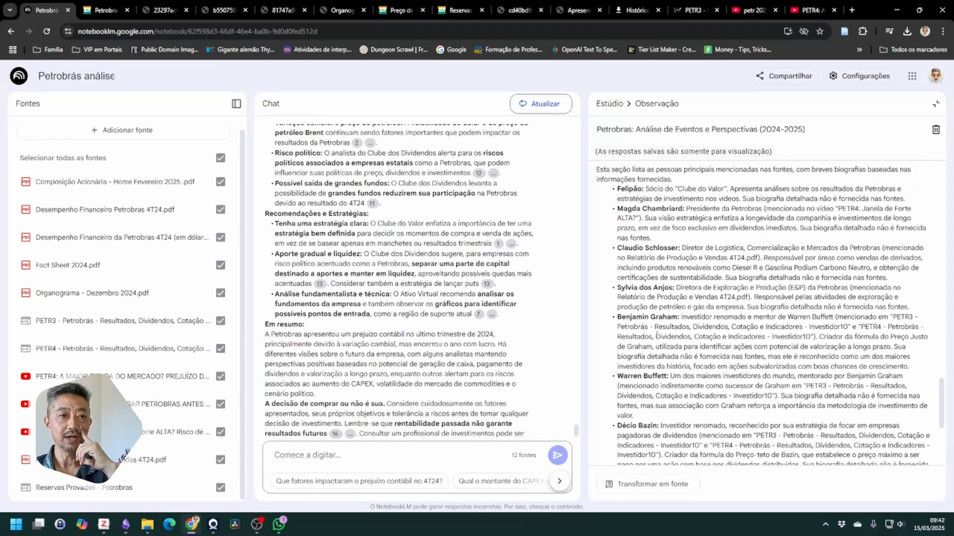
scroll(657, 336, "up", 1)
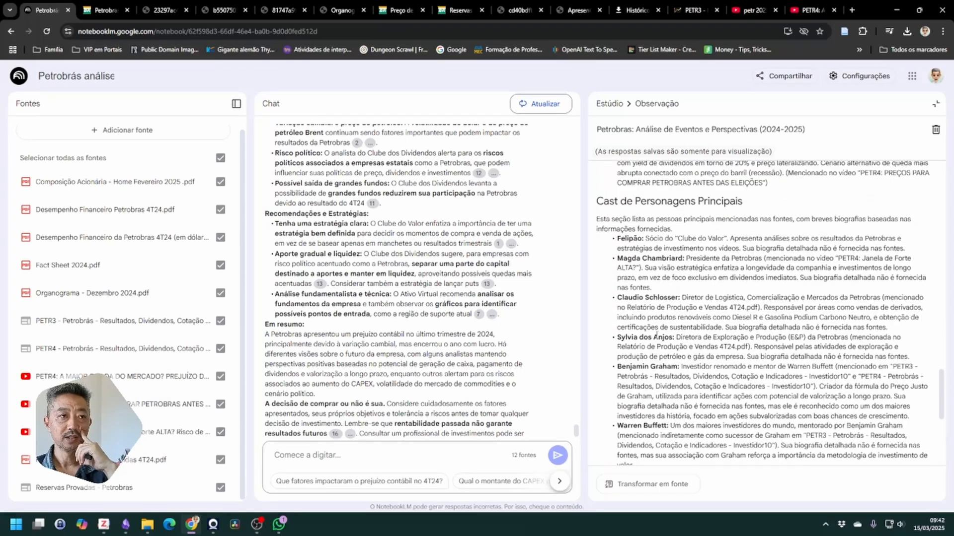
left_click_drag(618, 239, 682, 357)
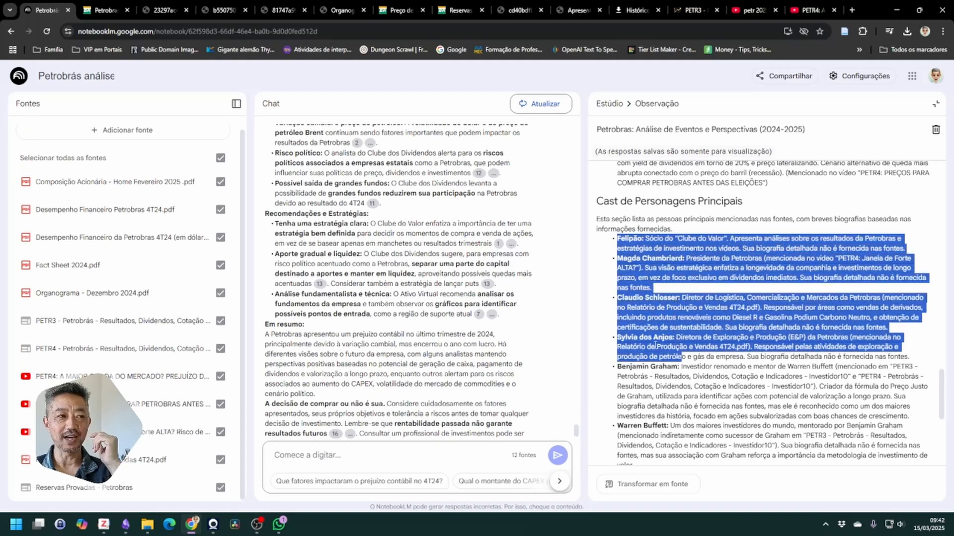
scroll(723, 247, "down", 4)
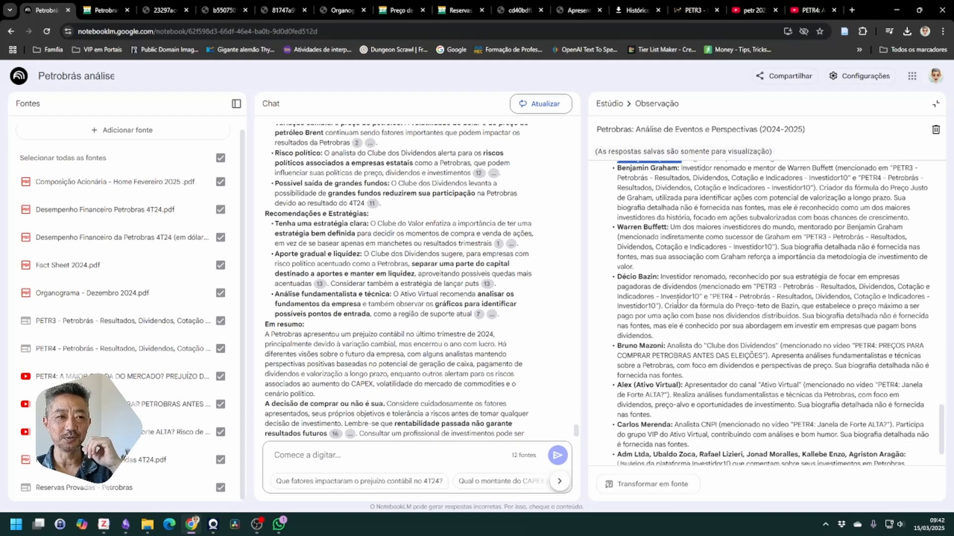
scroll(677, 302, "down", 1)
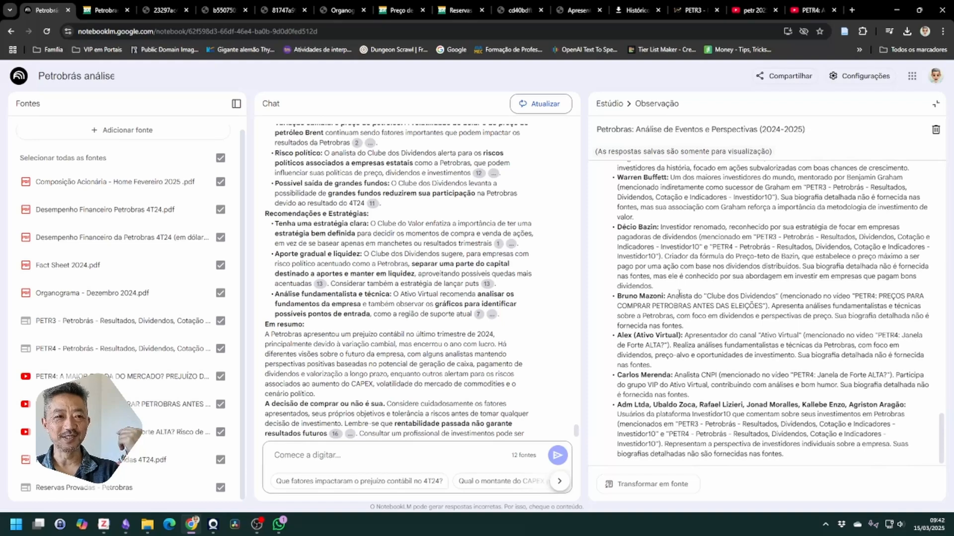
scroll(678, 294, "up", 5)
scroll(678, 294, "down", 5)
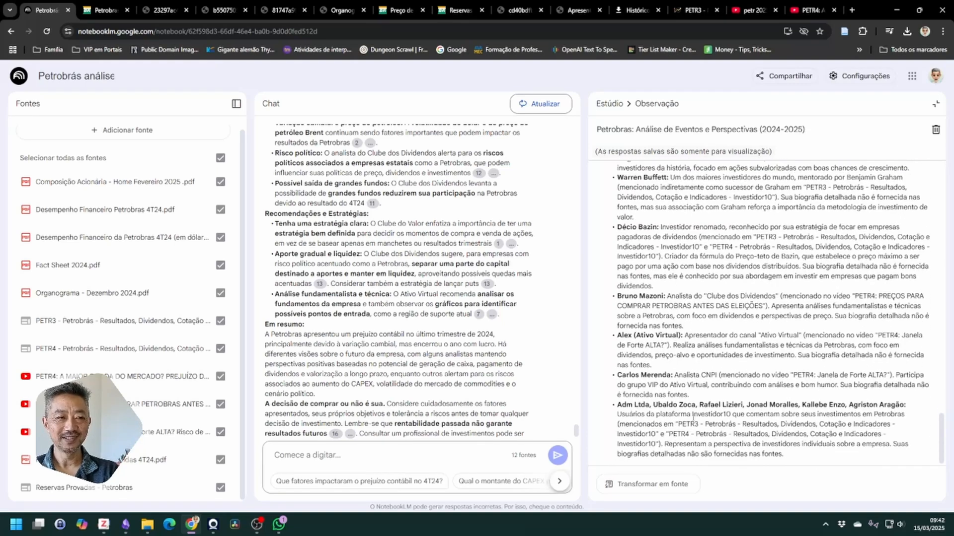
scroll(702, 415, "up", 10)
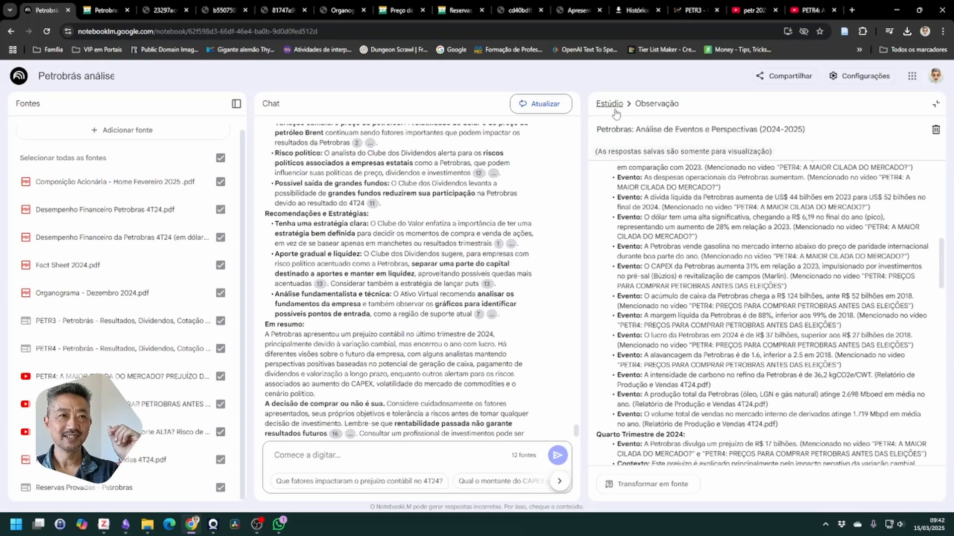
left_click(607, 103)
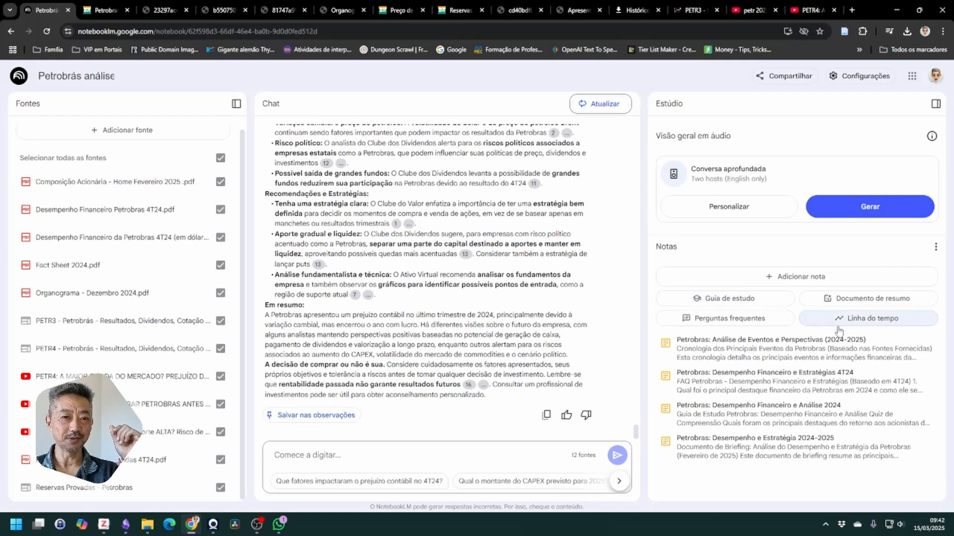